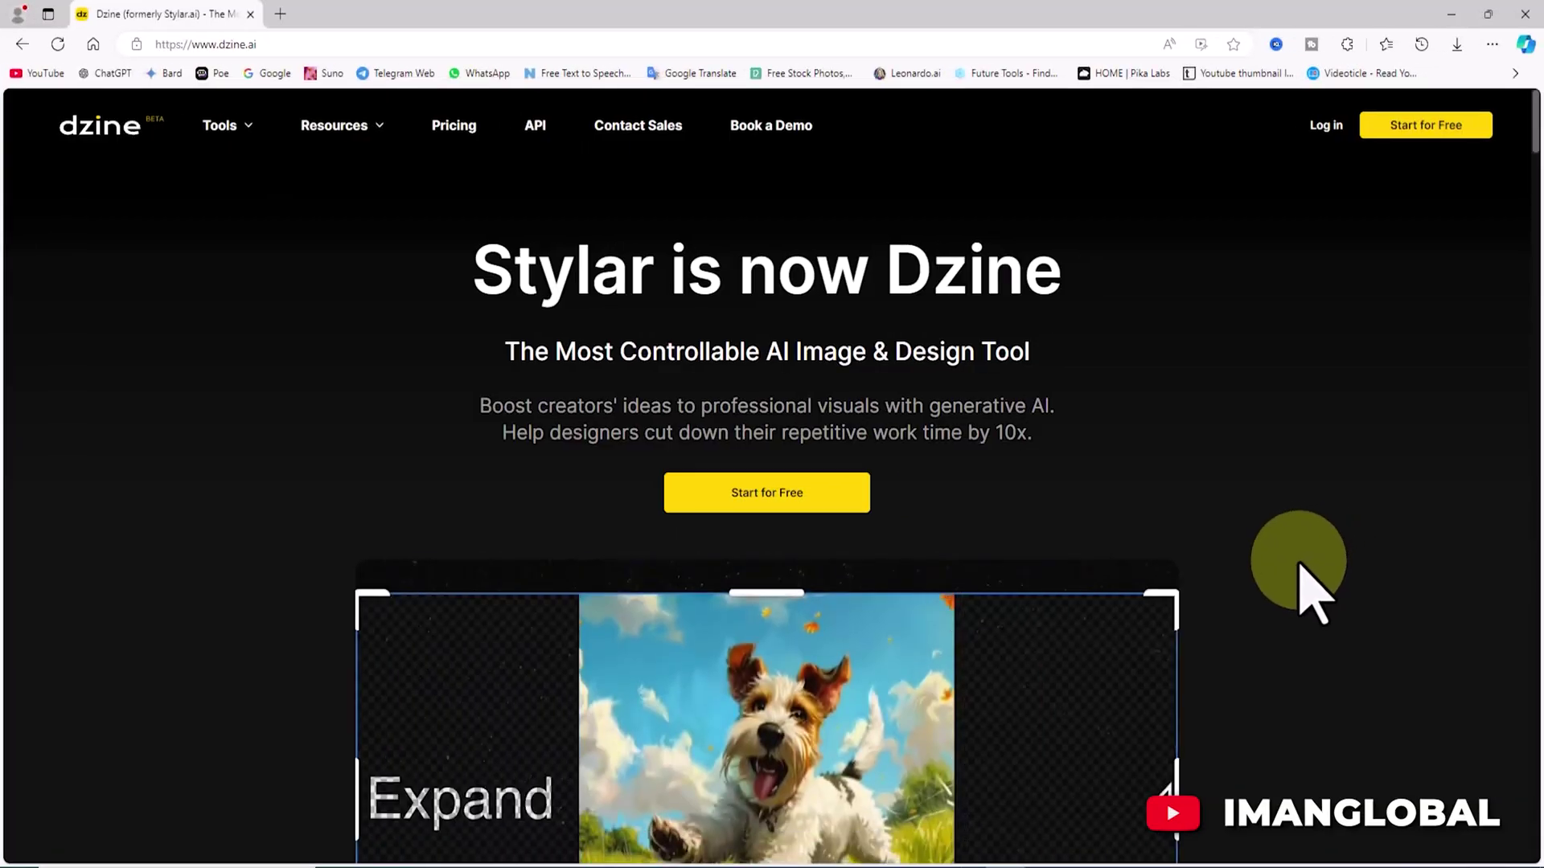
Sign up for a free Dzine account with a Google account and reach the dashboard
scroll(1413, 491, down, 2)
scroll(1413, 490, down, 5)
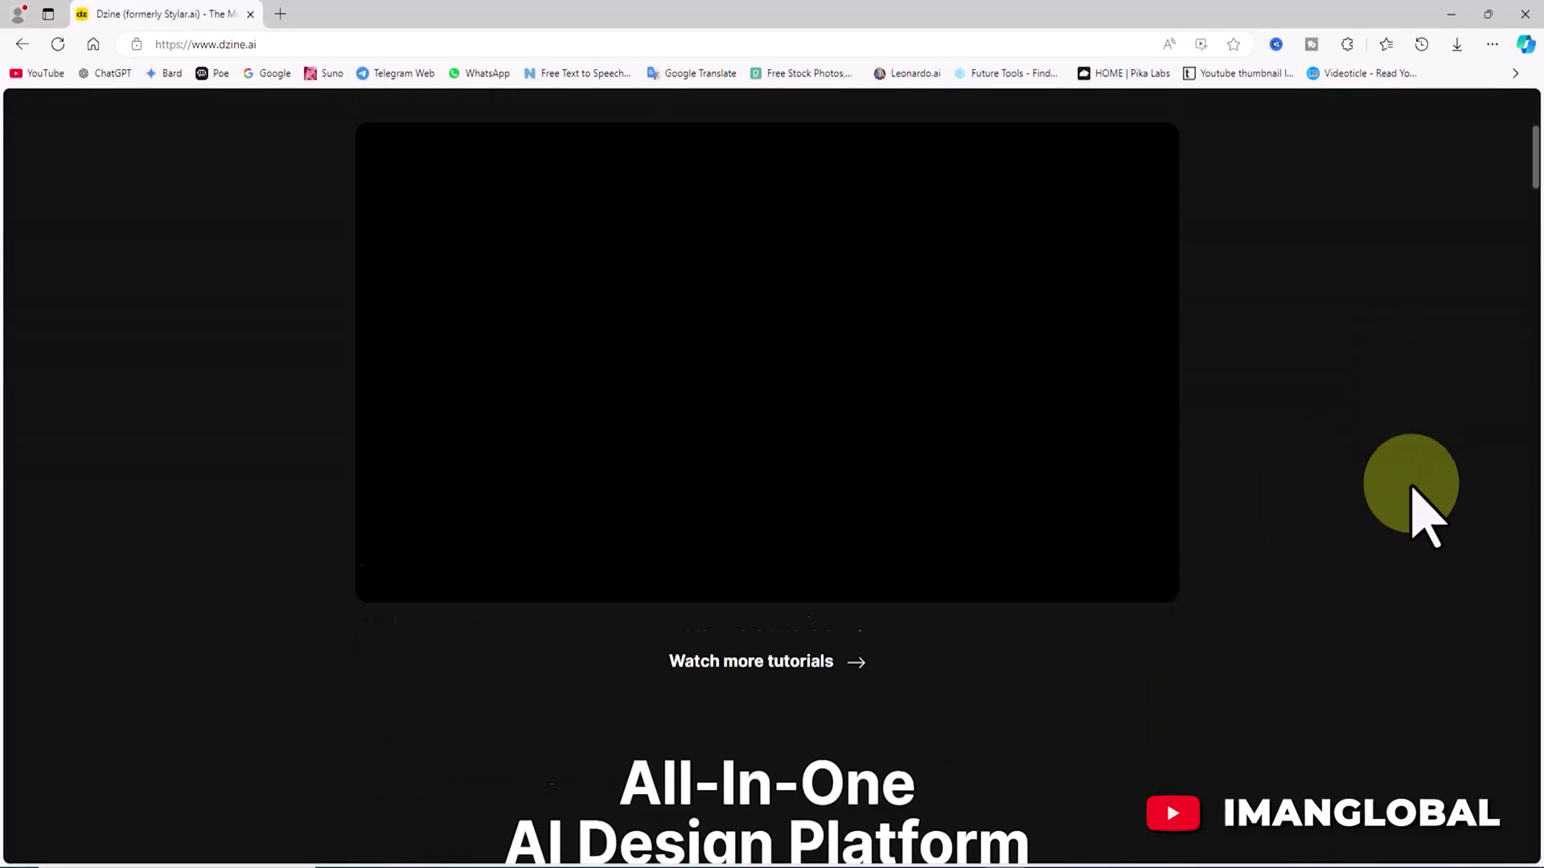
scroll(1413, 490, up, 7)
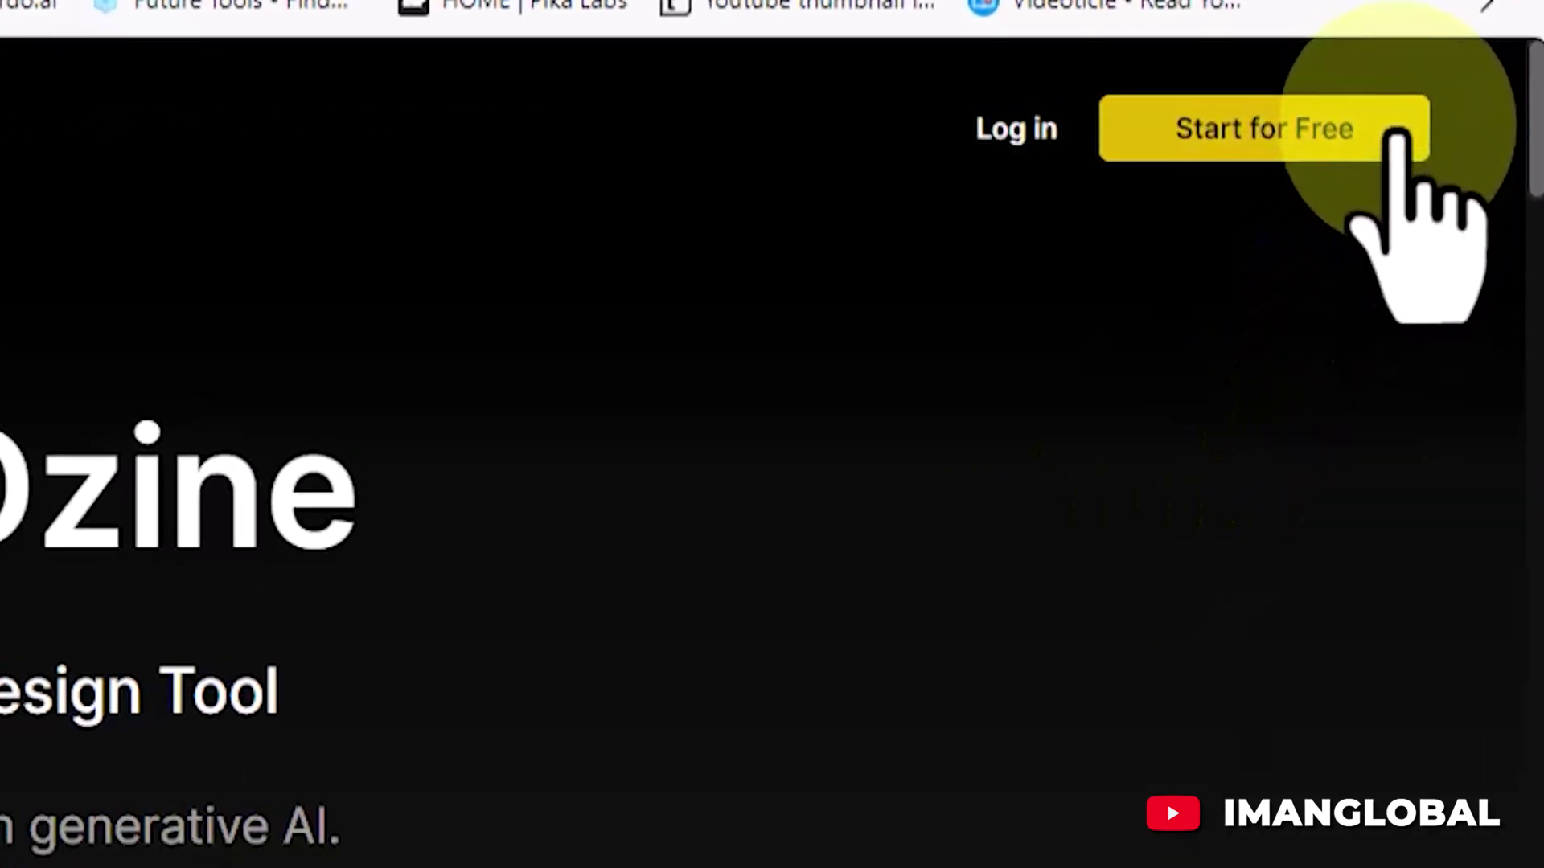
click(1435, 133)
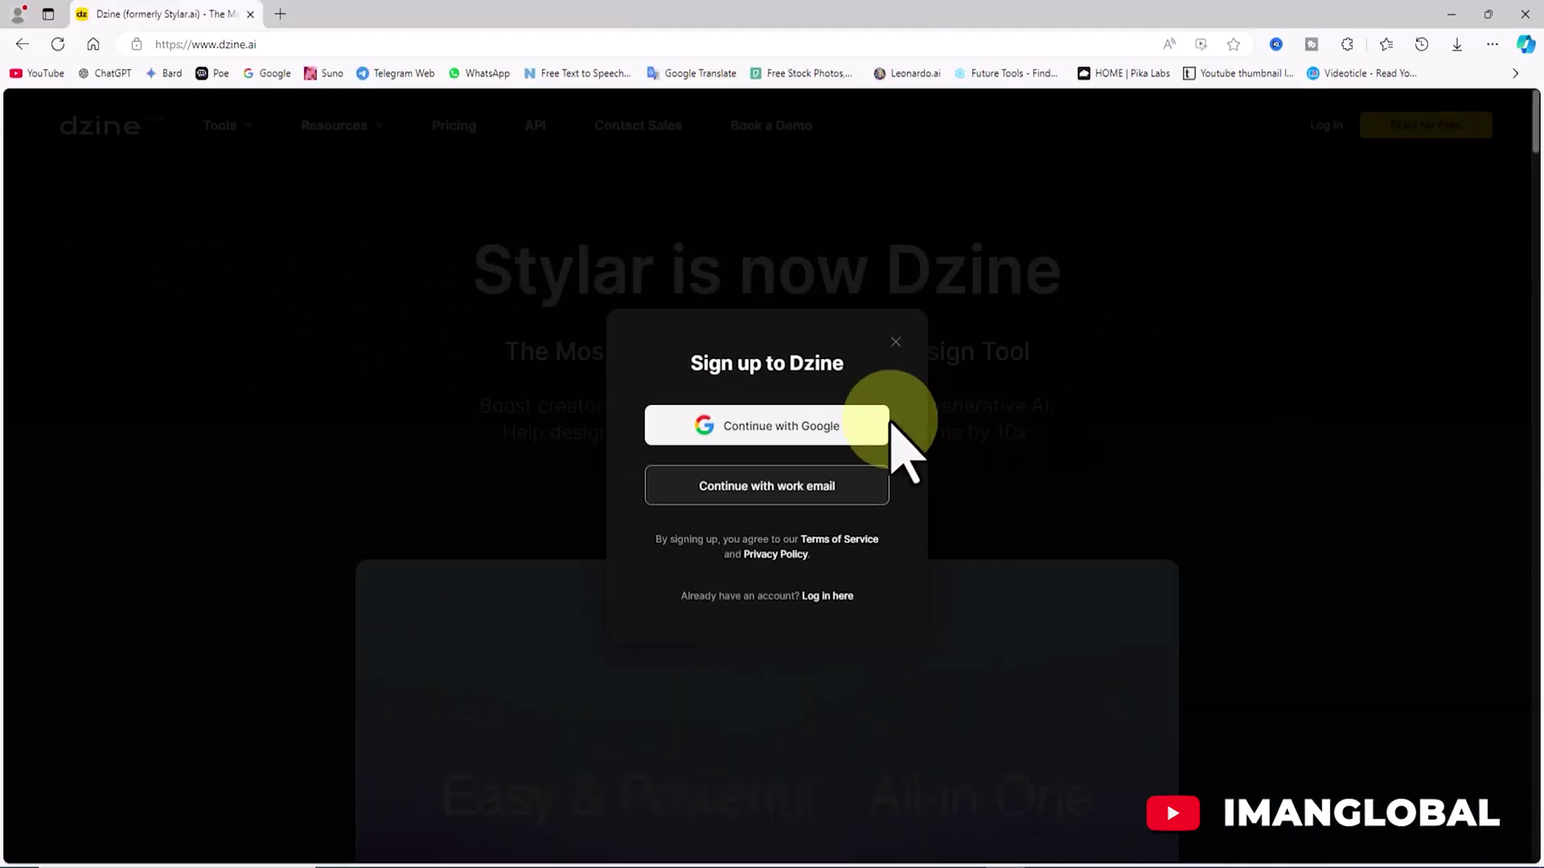
click(863, 424)
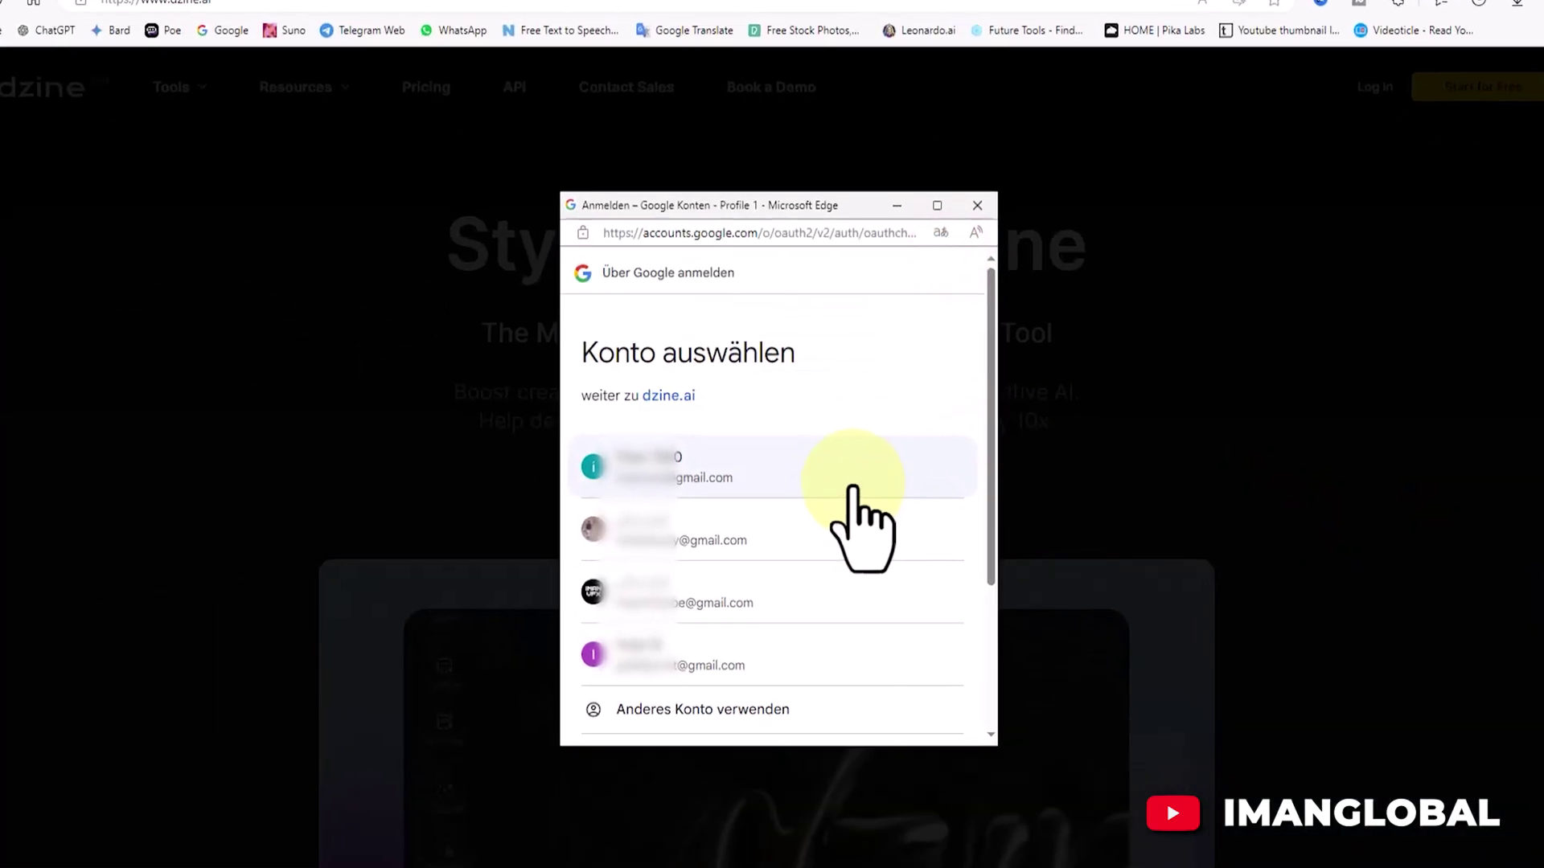
click(855, 603)
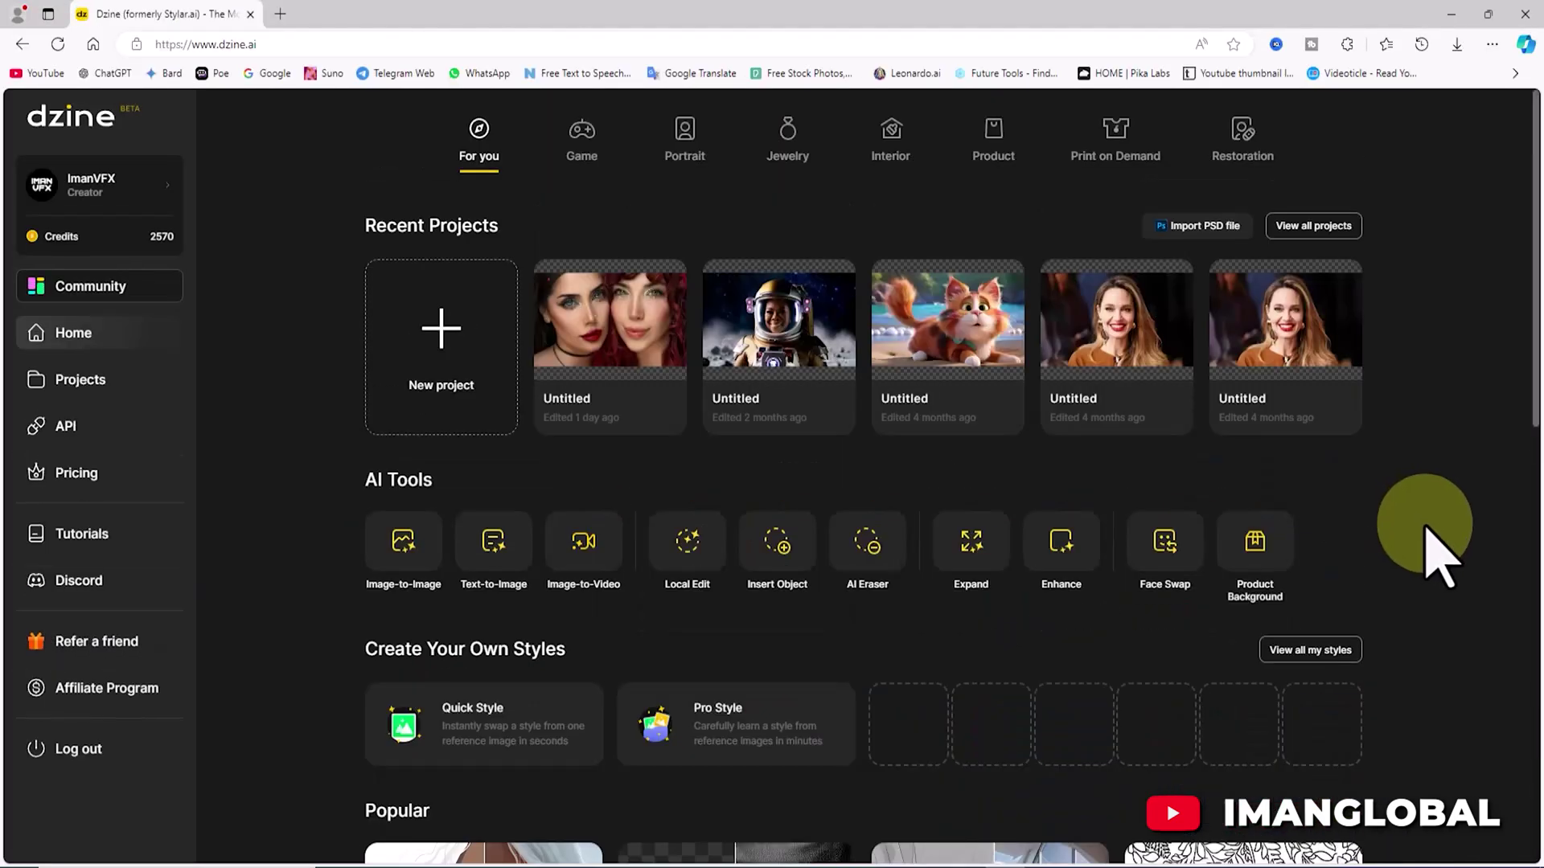
scroll(1431, 554, down, 12)
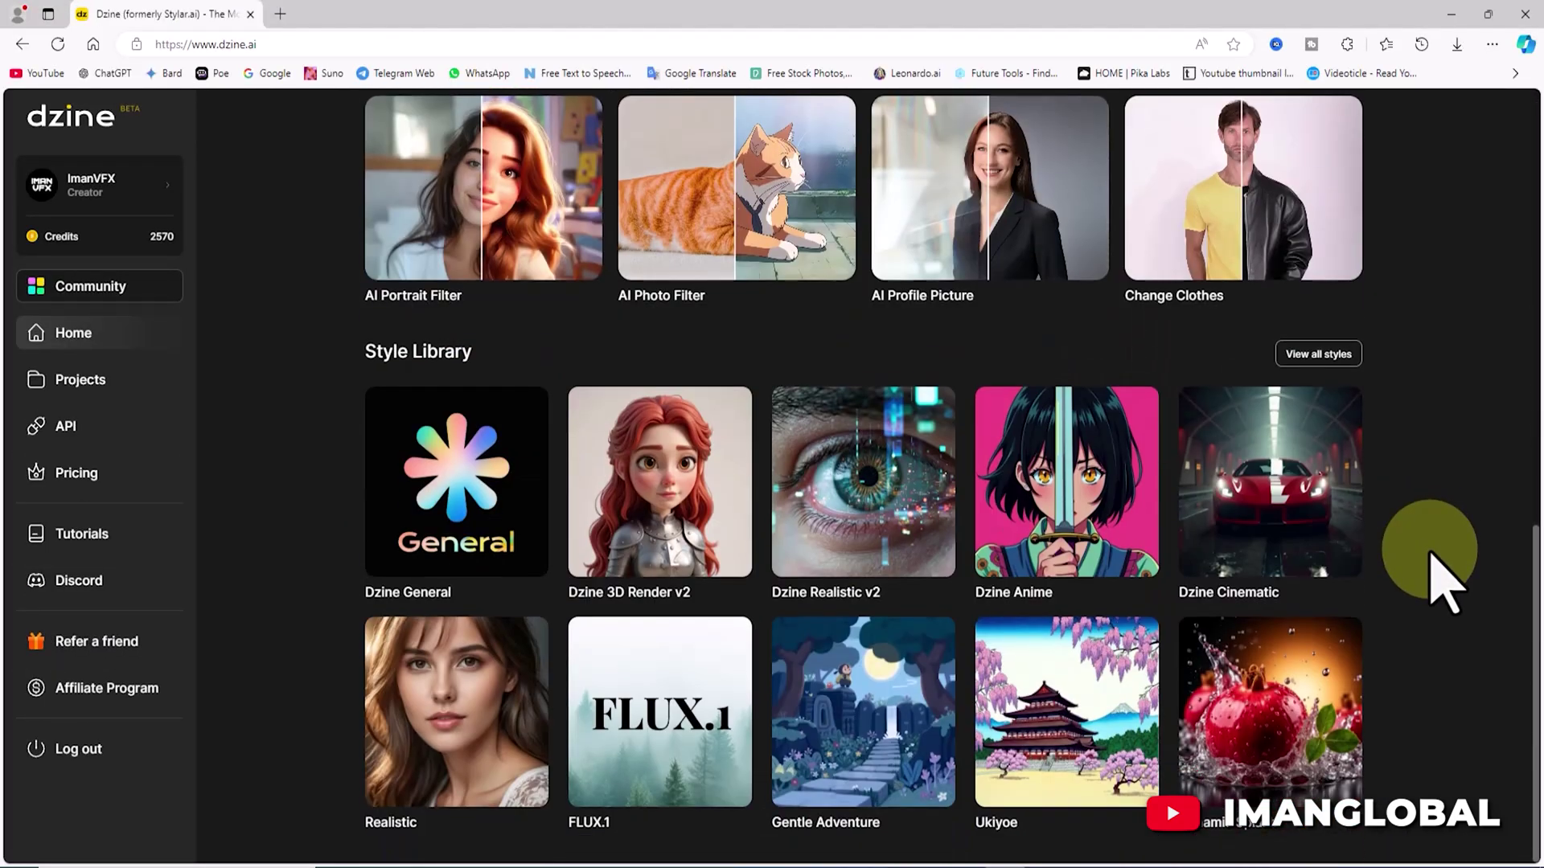
scroll(1431, 554, up, 10)
scroll(1431, 553, up, 2)
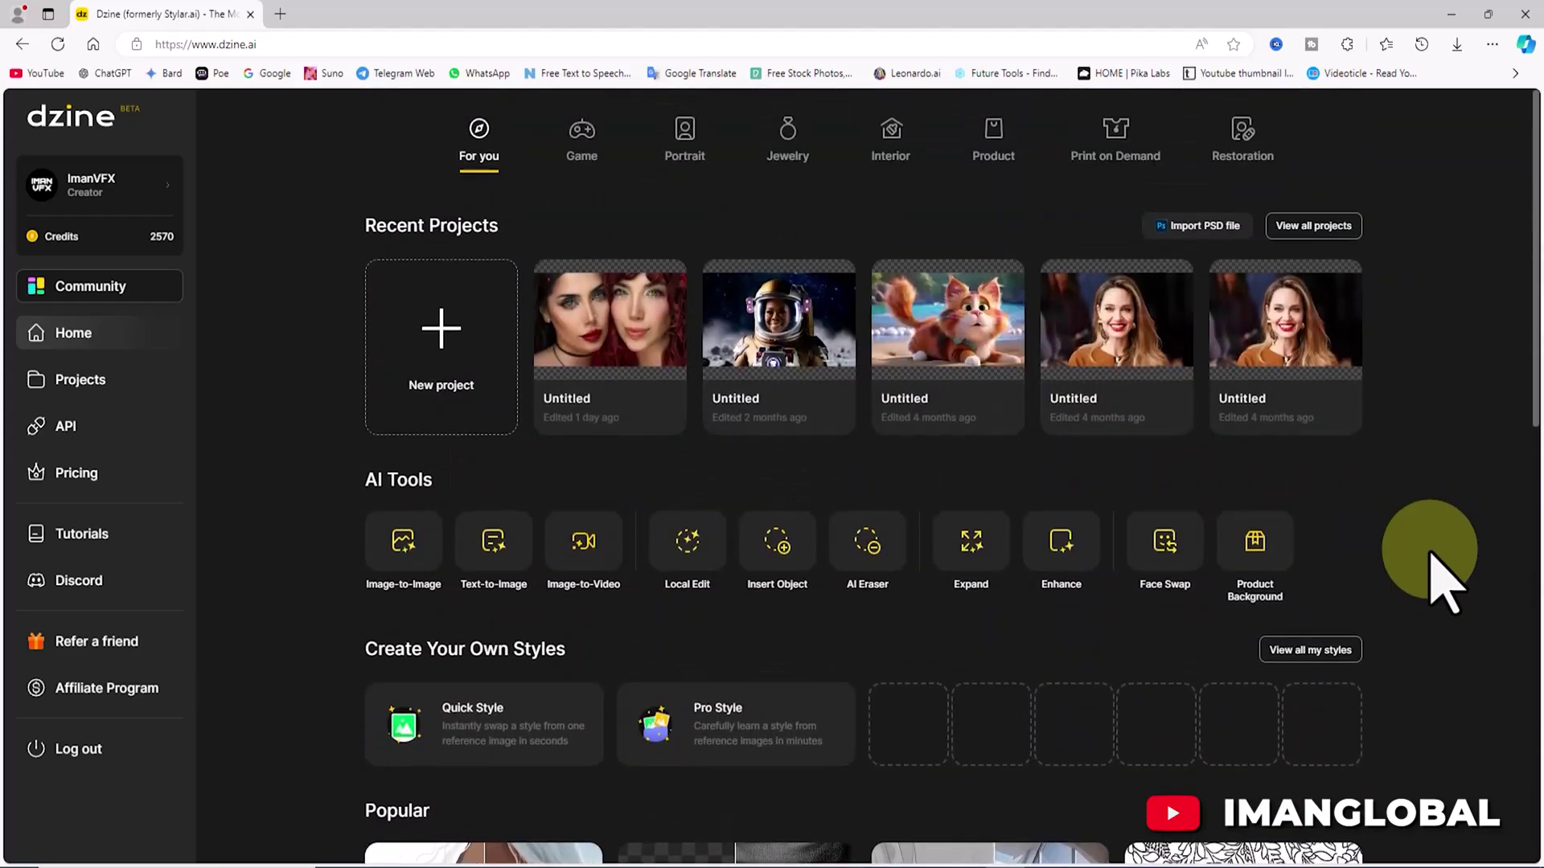
scroll(1430, 553, down, 10)
scroll(1430, 553, up, 10)
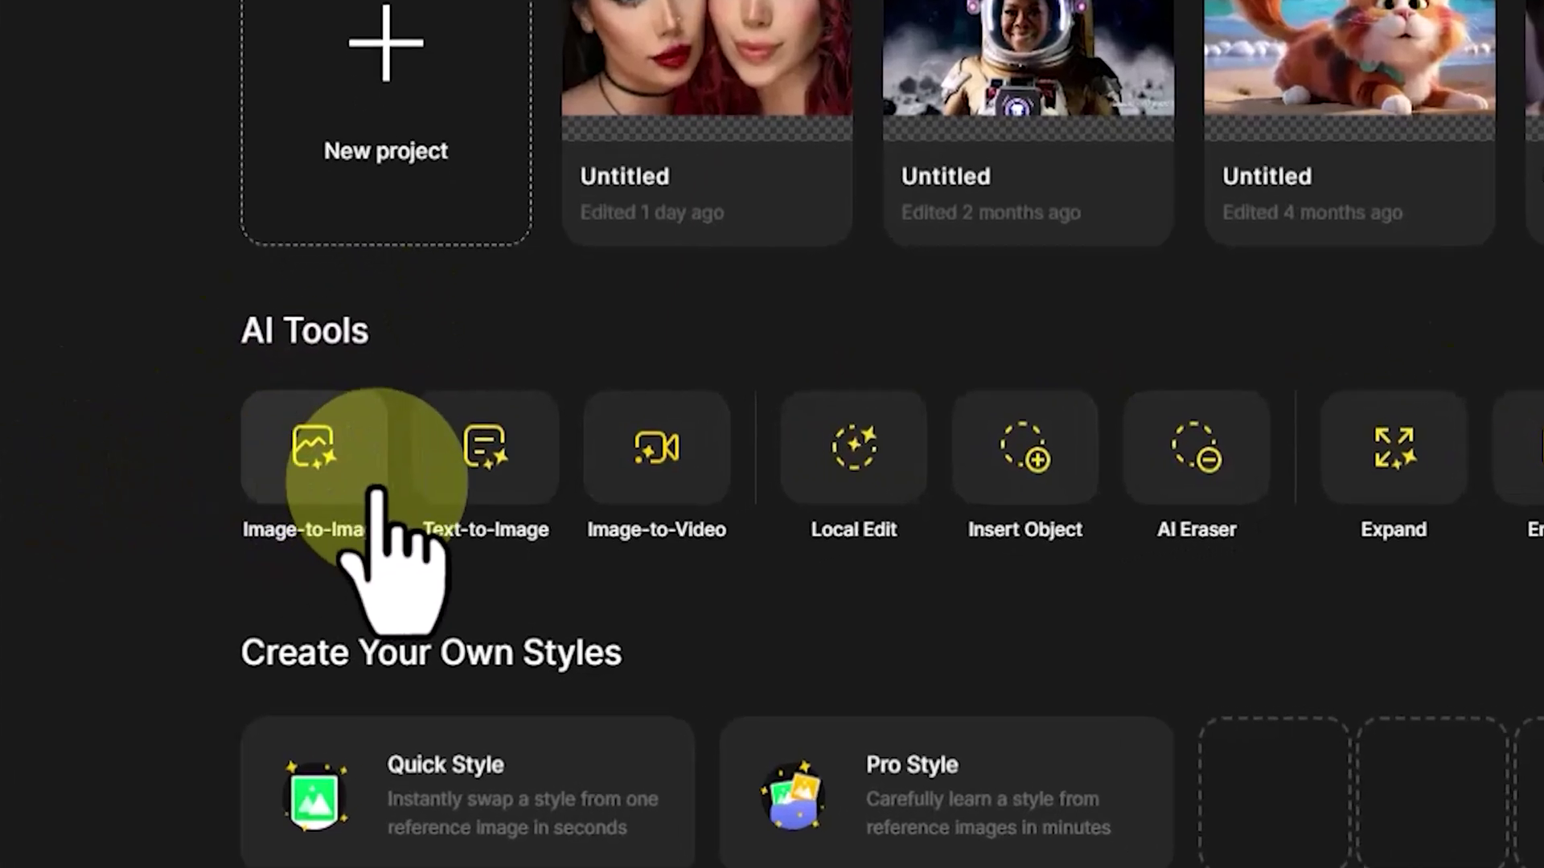
Start an Image-to-Image project and delete the sample pineapple layer
click(326, 410)
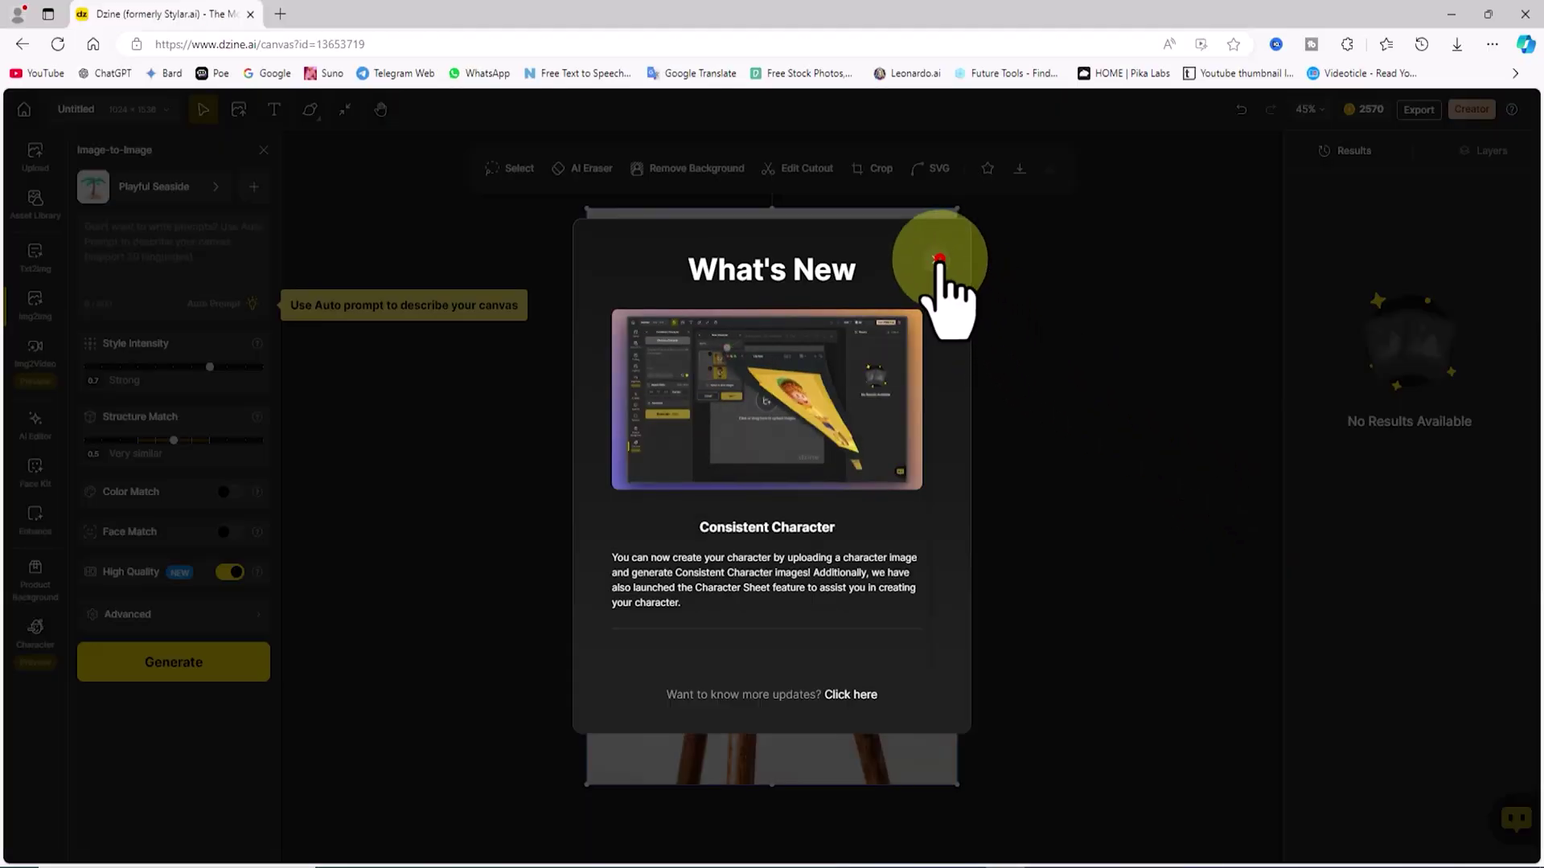
click(939, 259)
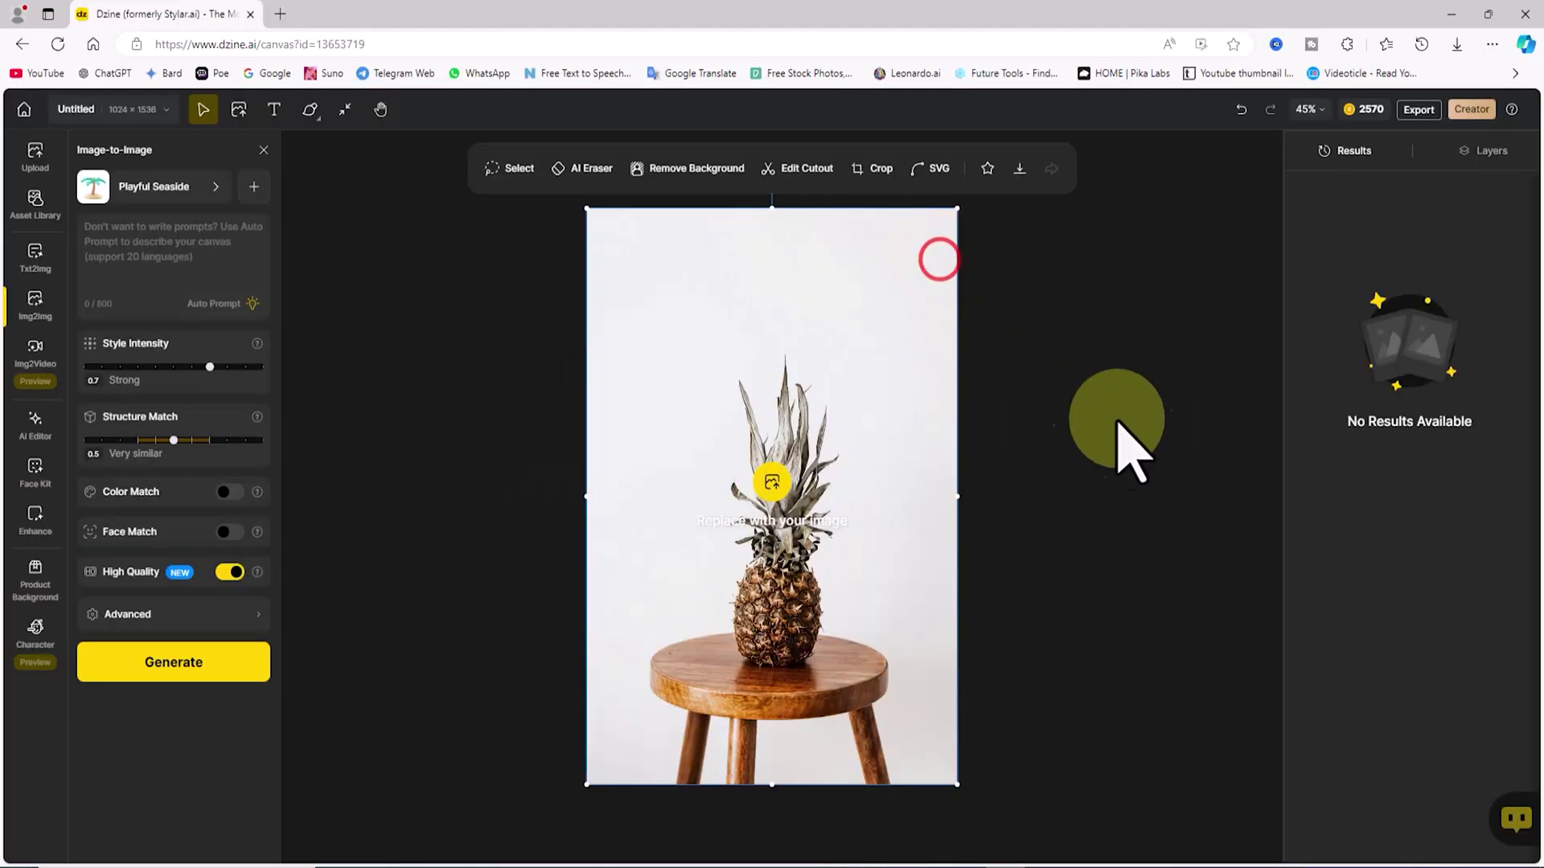
mouse_move(872, 458)
mouse_down()
mouse_move(929, 510)
mouse_move(889, 476)
mouse_up()
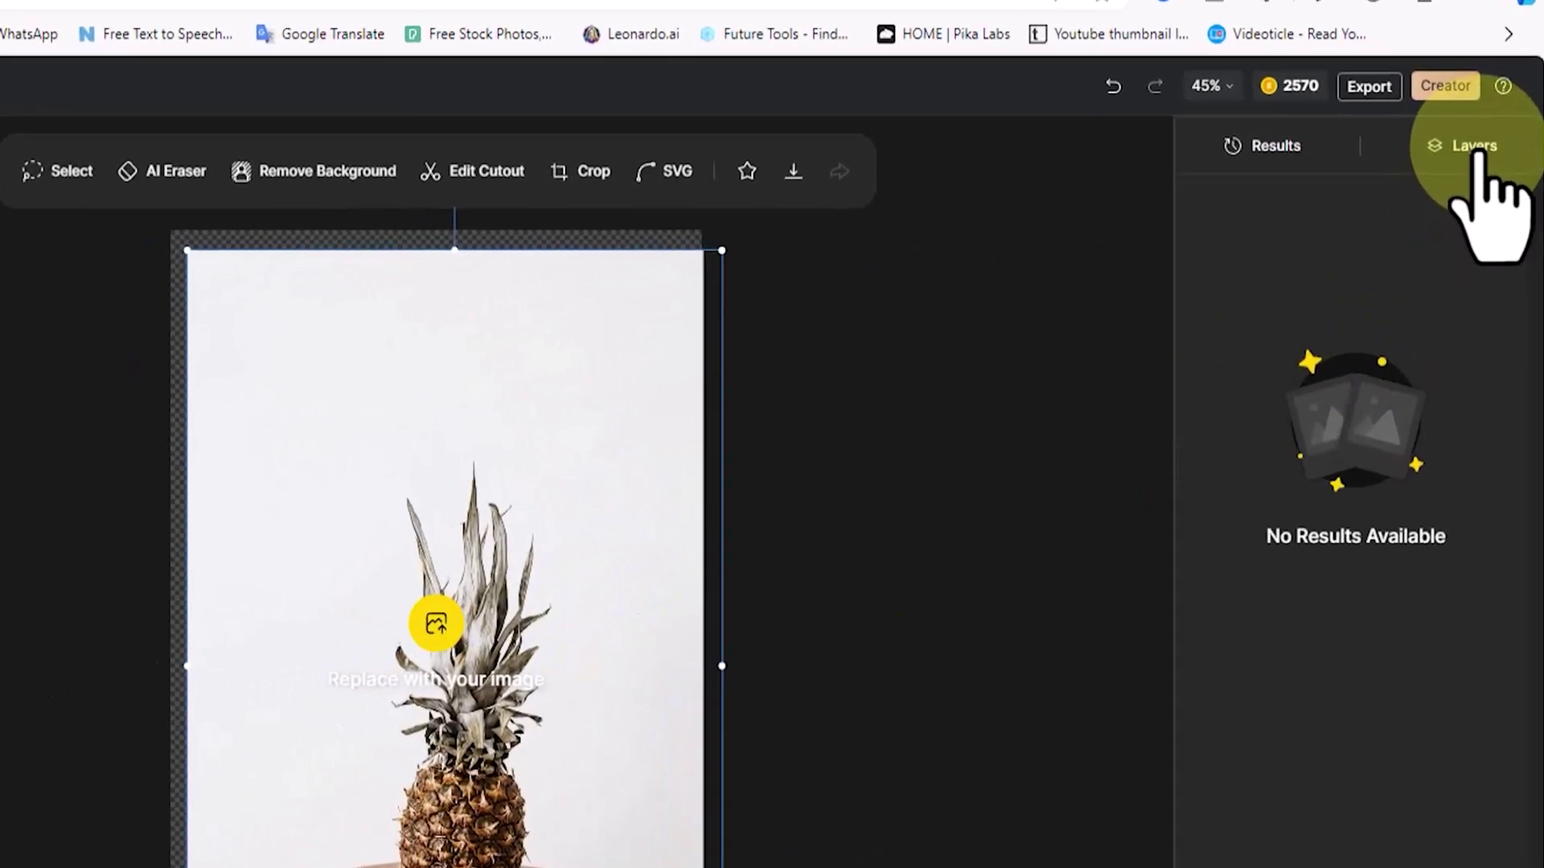
click(1475, 149)
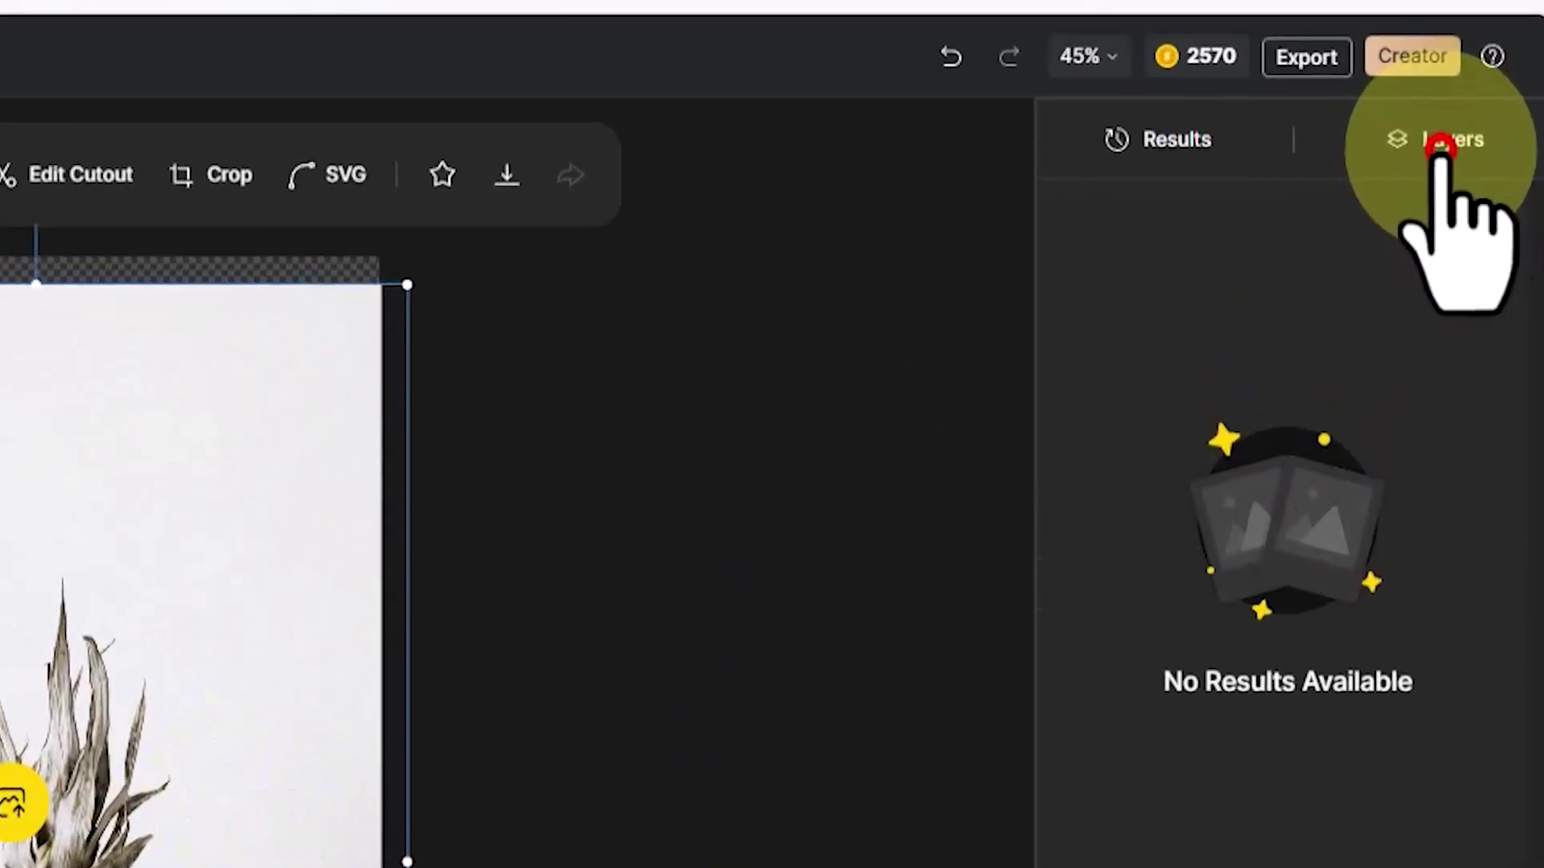
click(1468, 227)
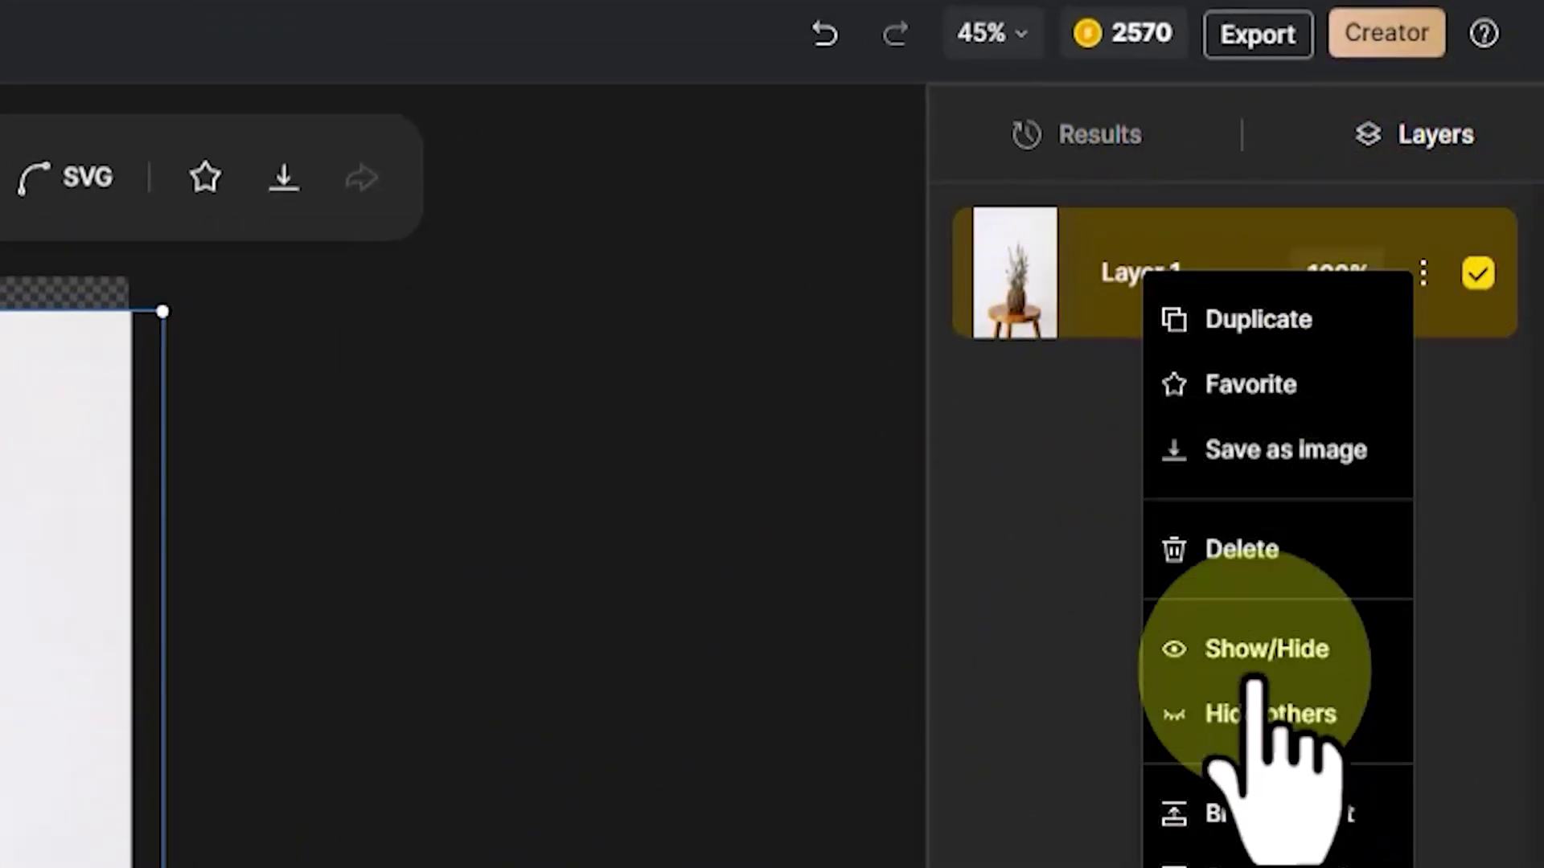
click(1286, 549)
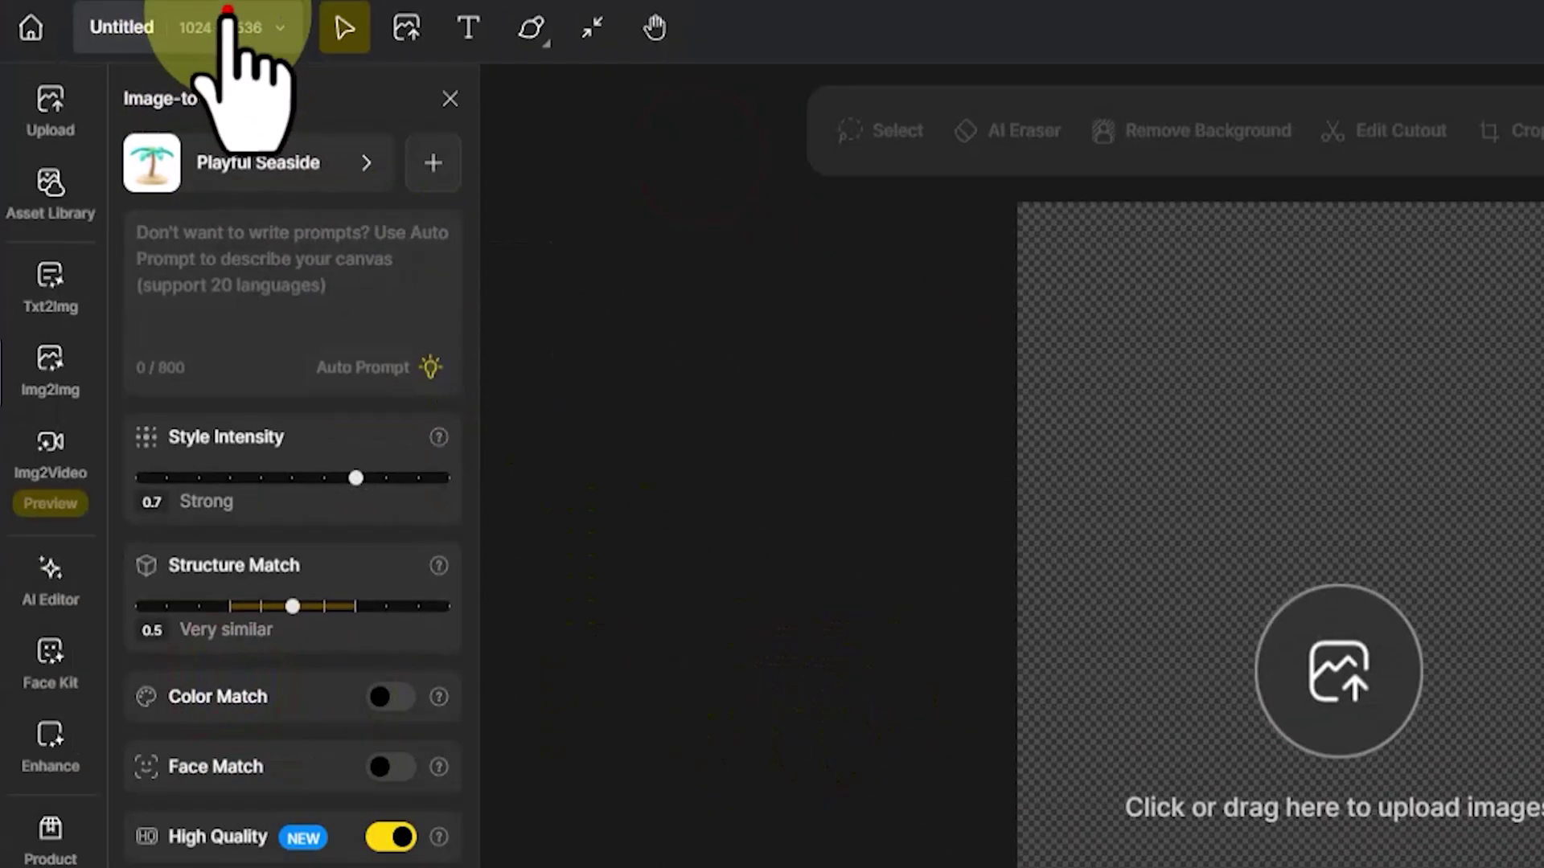
Resize the canvas to 16:9 proportions at 1536×864
click(227, 16)
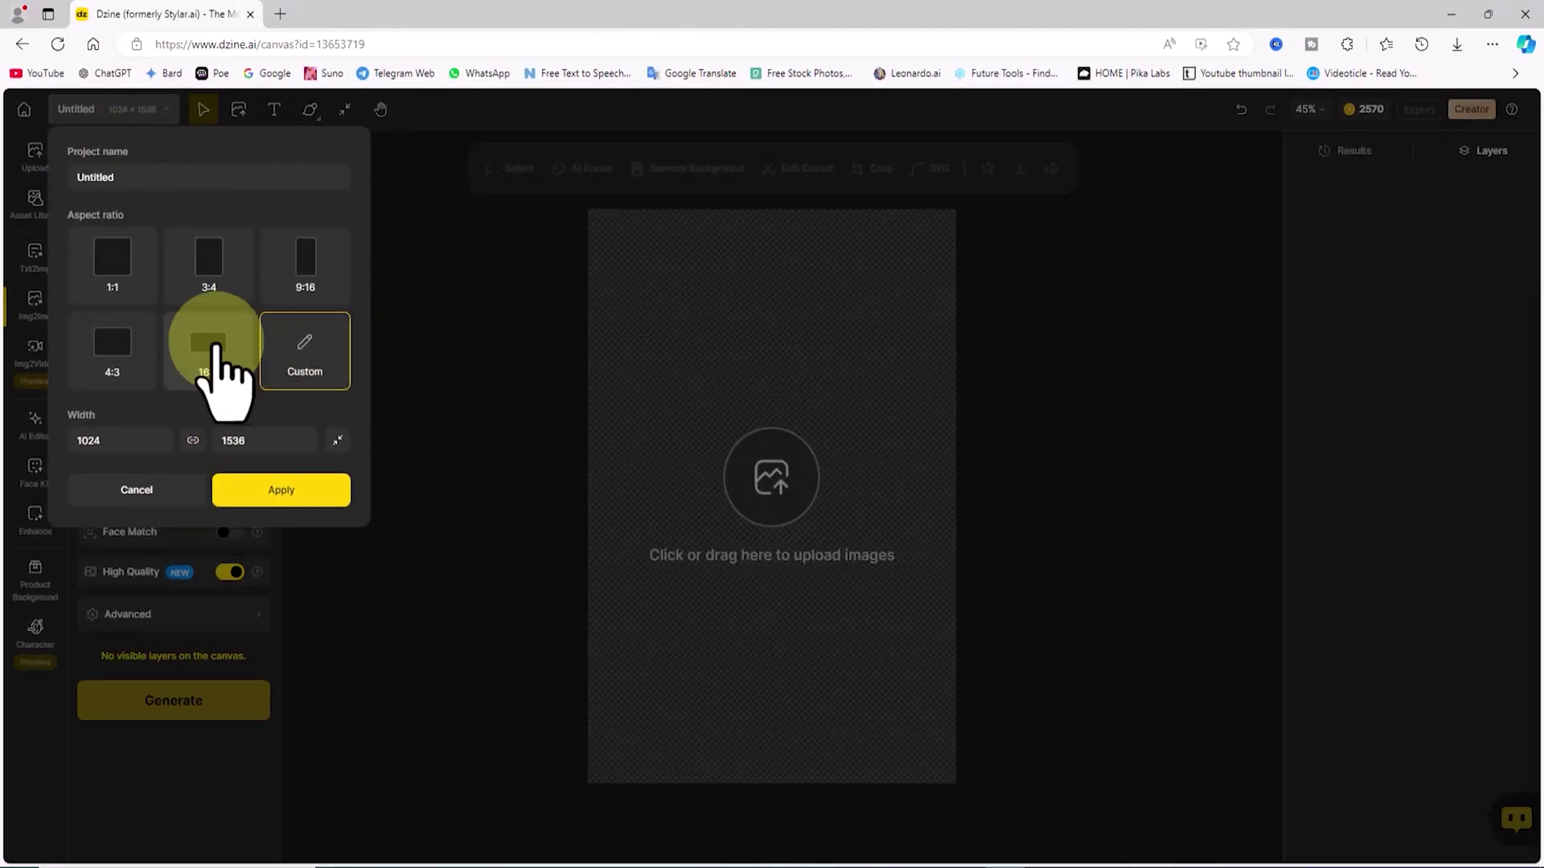
click(214, 350)
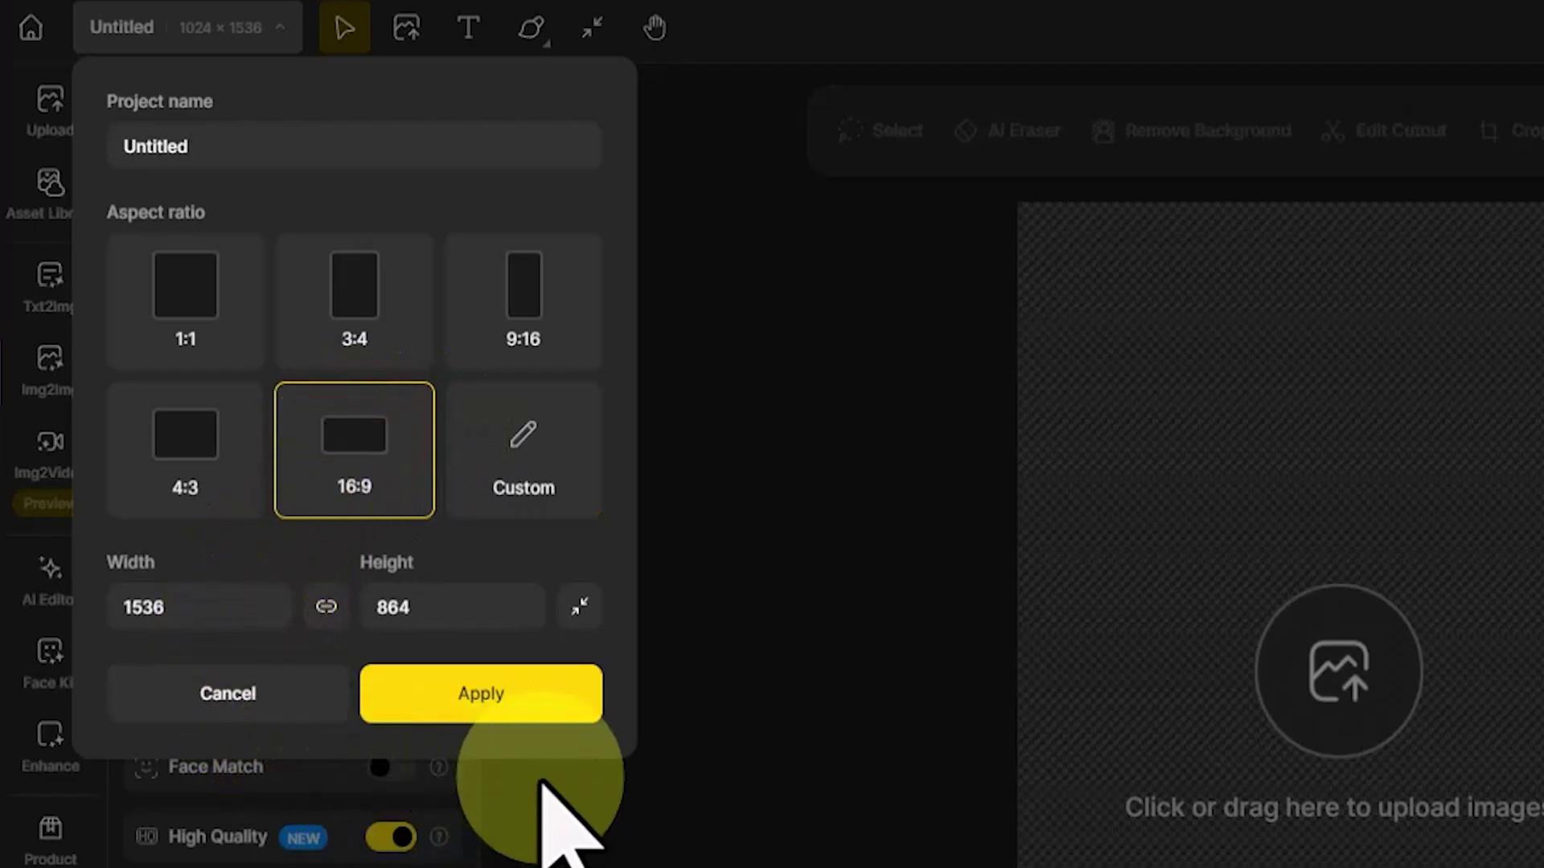
click(547, 695)
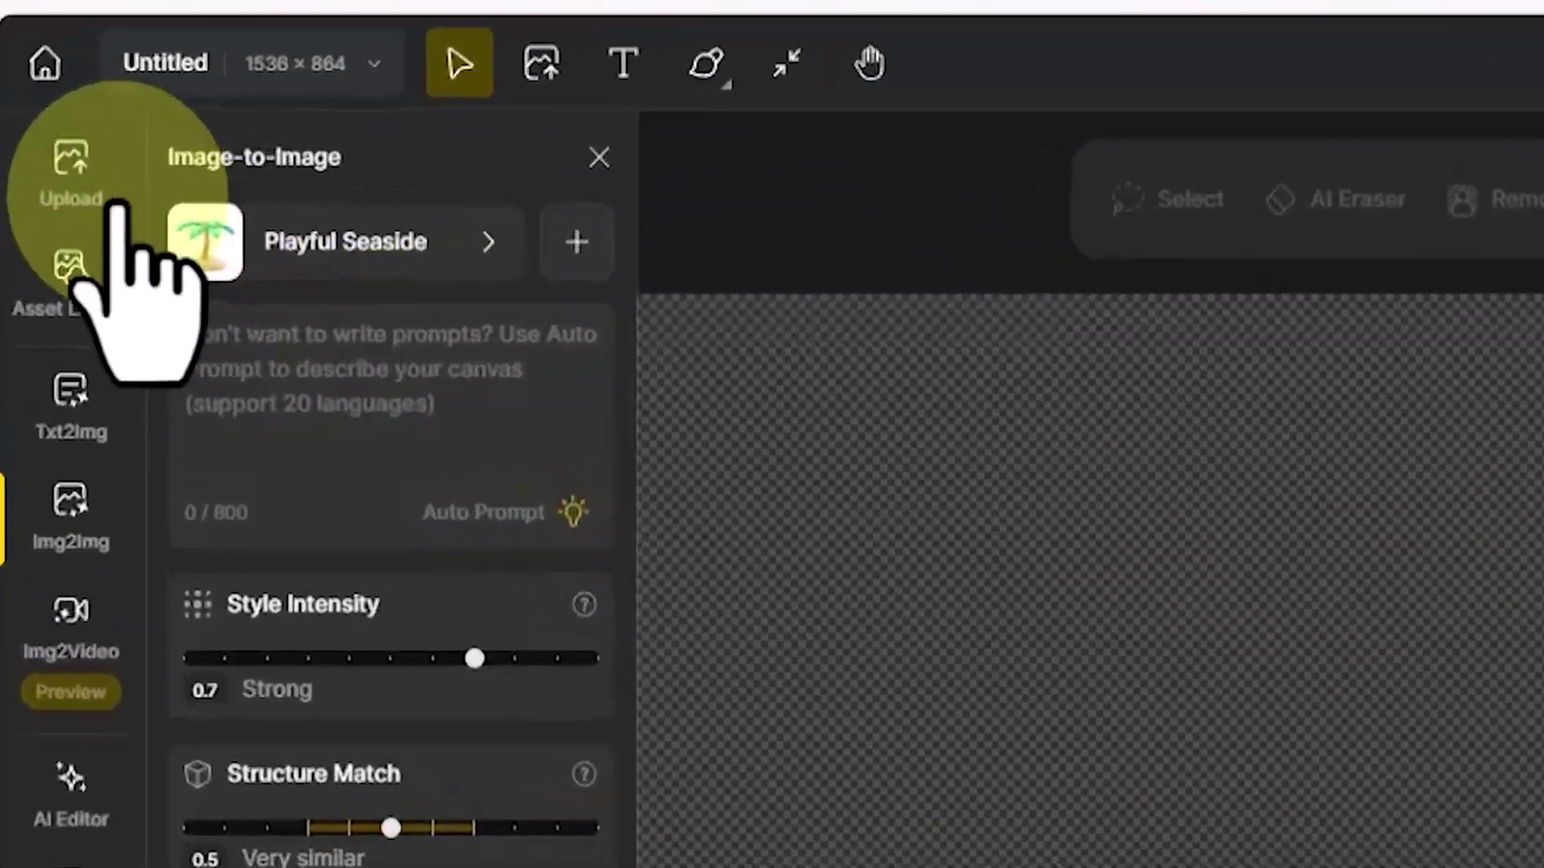
Upload the portrait 15.jpg from the computer onto the canvas
click(34, 153)
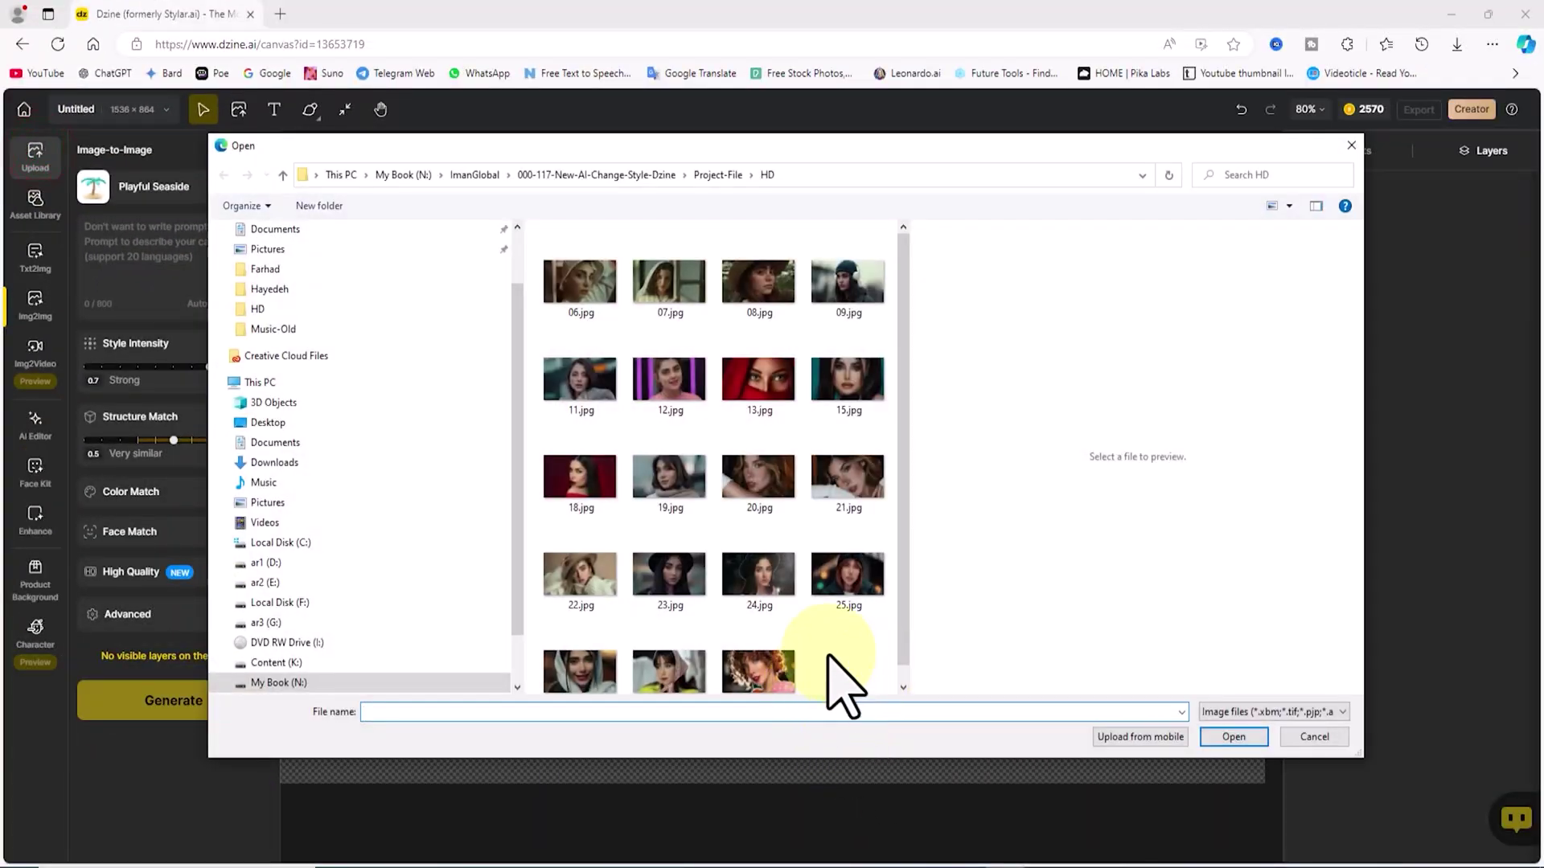
click(863, 384)
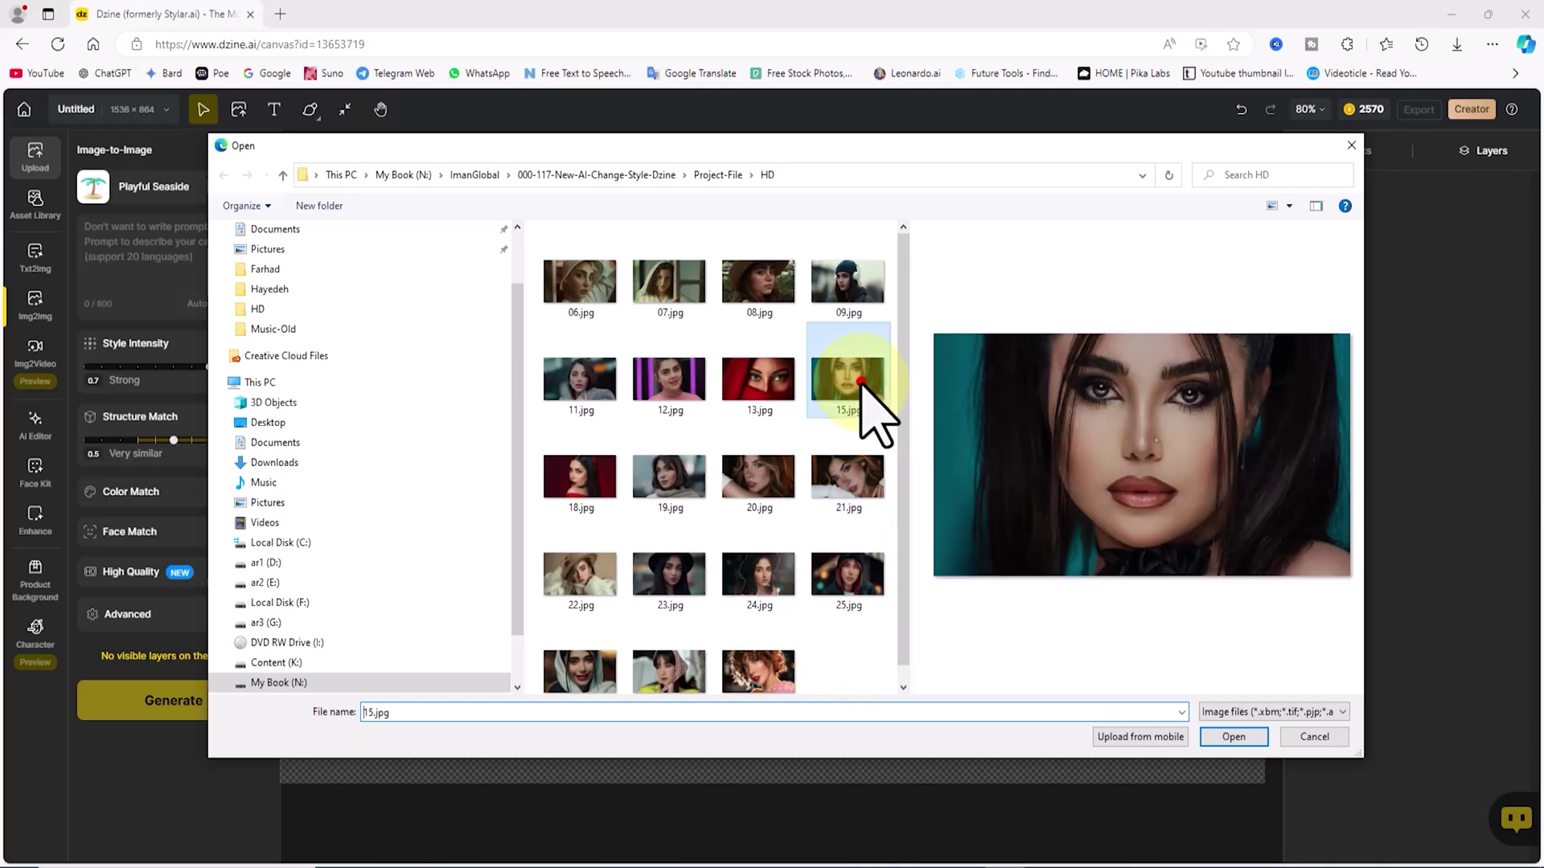
click(1262, 737)
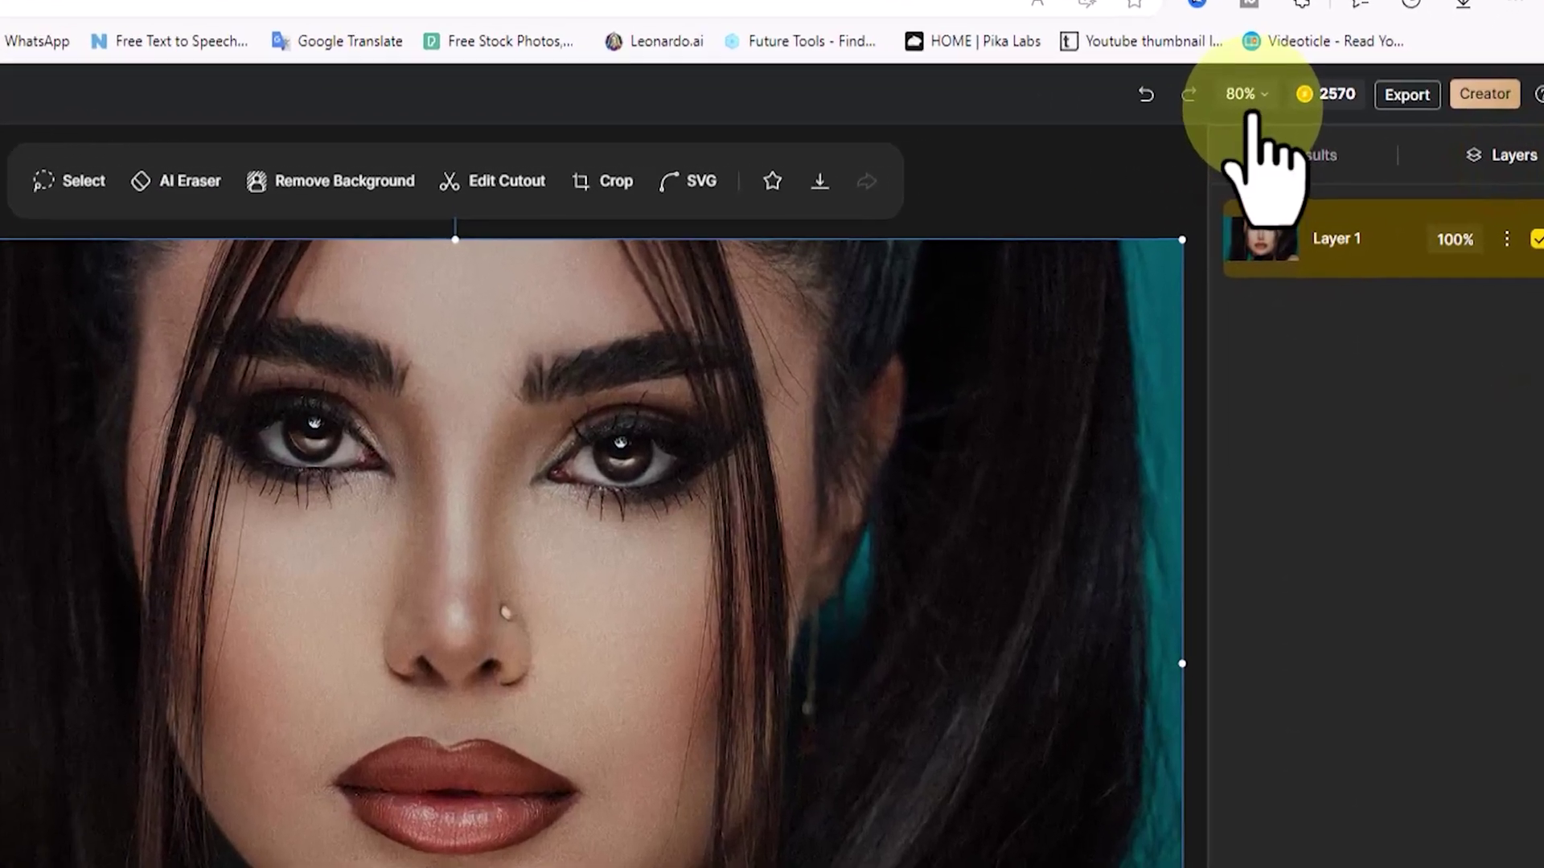
Try canvas zoom levels 75%, 50%, 500% and 150%, ending back at 75%
click(1305, 109)
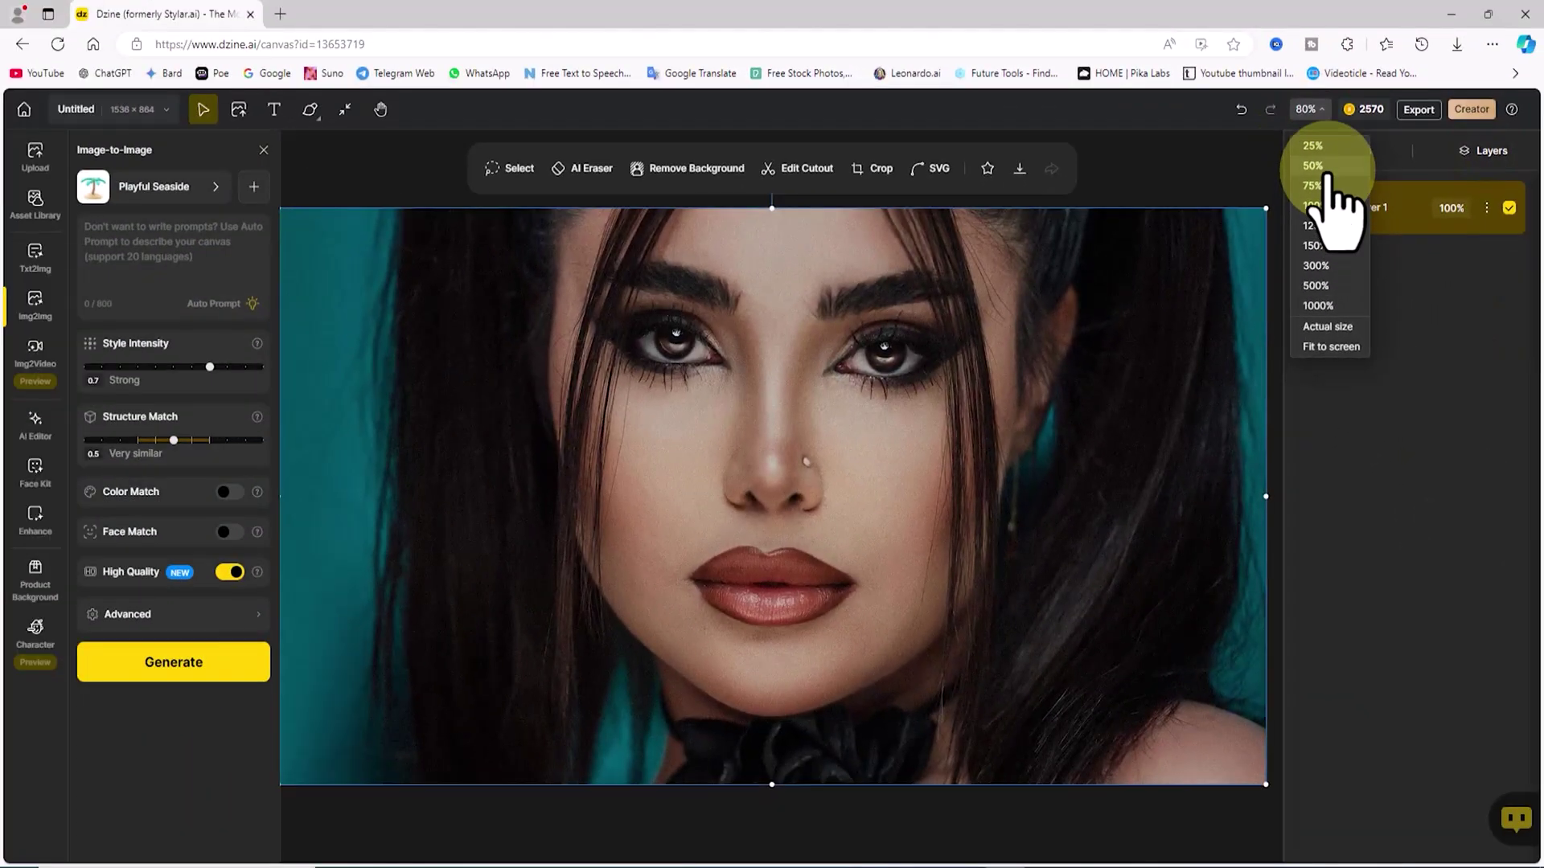
click(1069, 266)
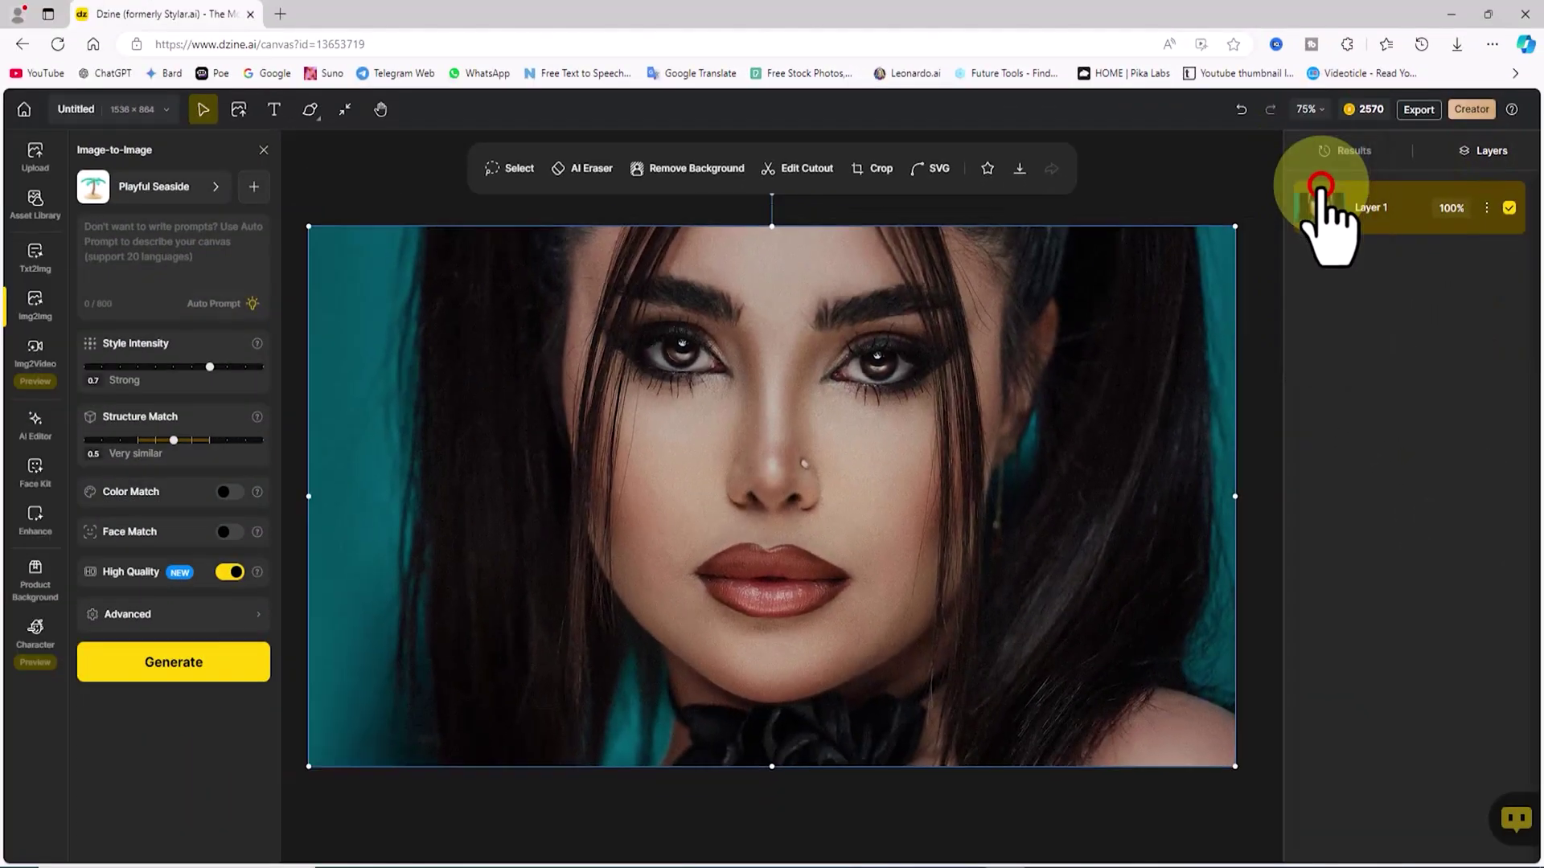
click(1309, 111)
click(1314, 166)
click(1309, 111)
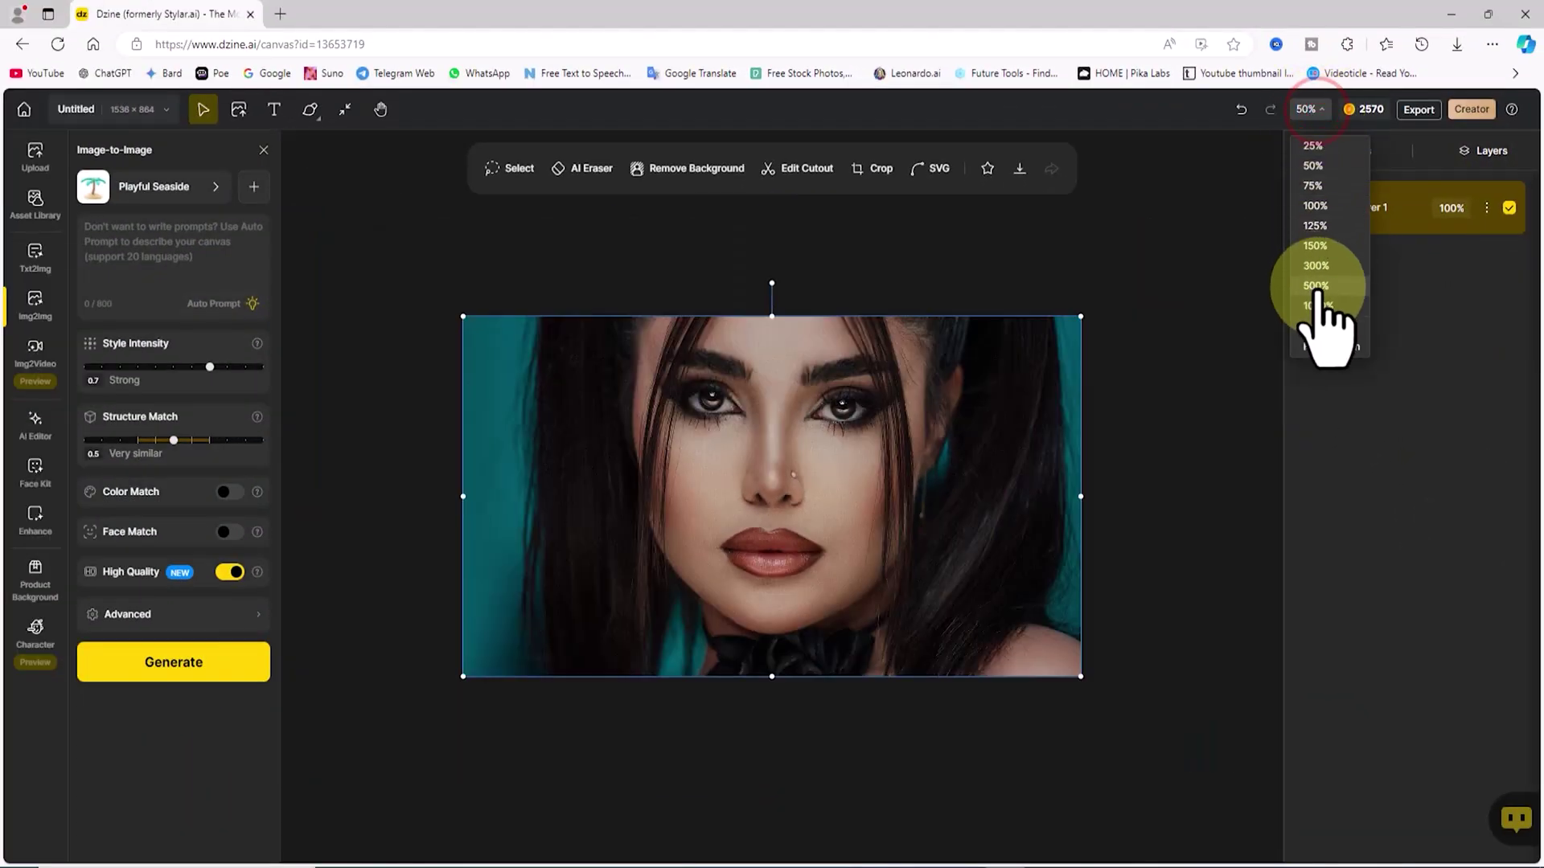
click(1315, 287)
click(1304, 110)
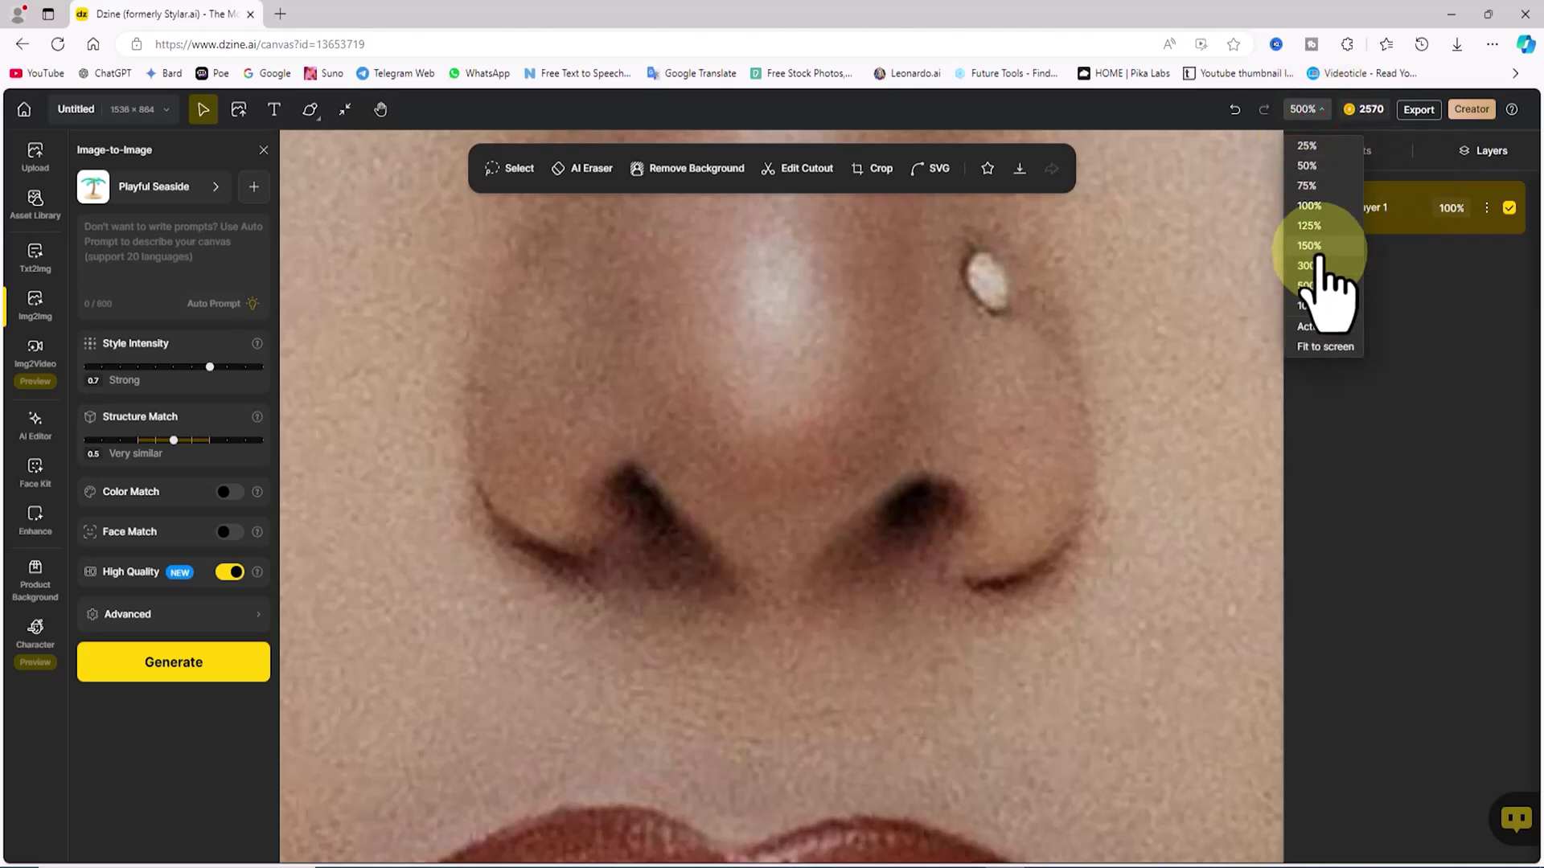
click(1311, 246)
click(1309, 110)
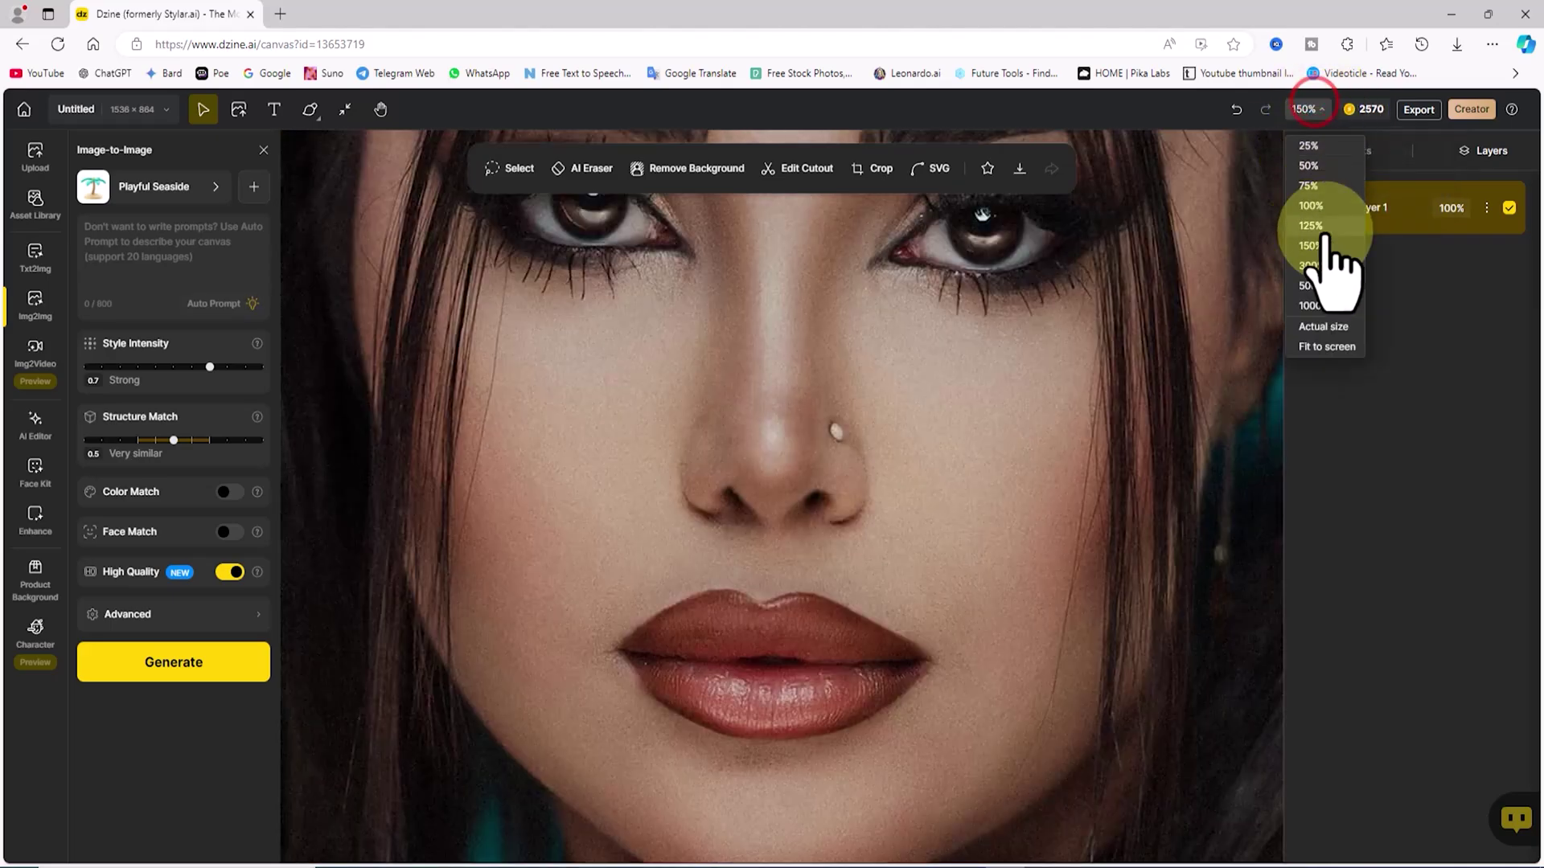
click(1316, 185)
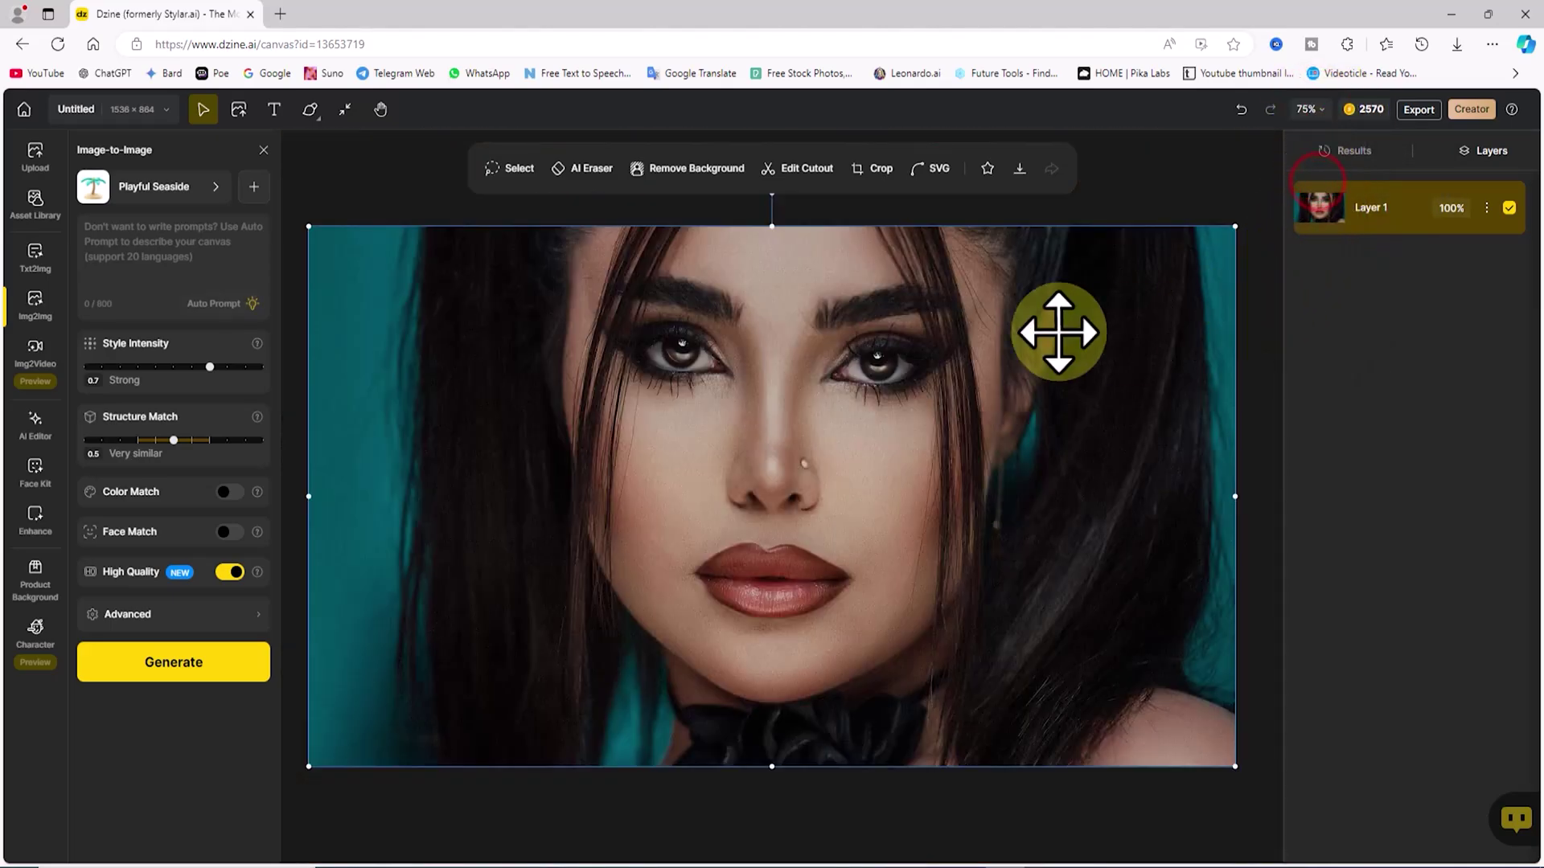
Browse the style categories, then pick Ethereal Enchantments from the Anime styles
click(210, 188)
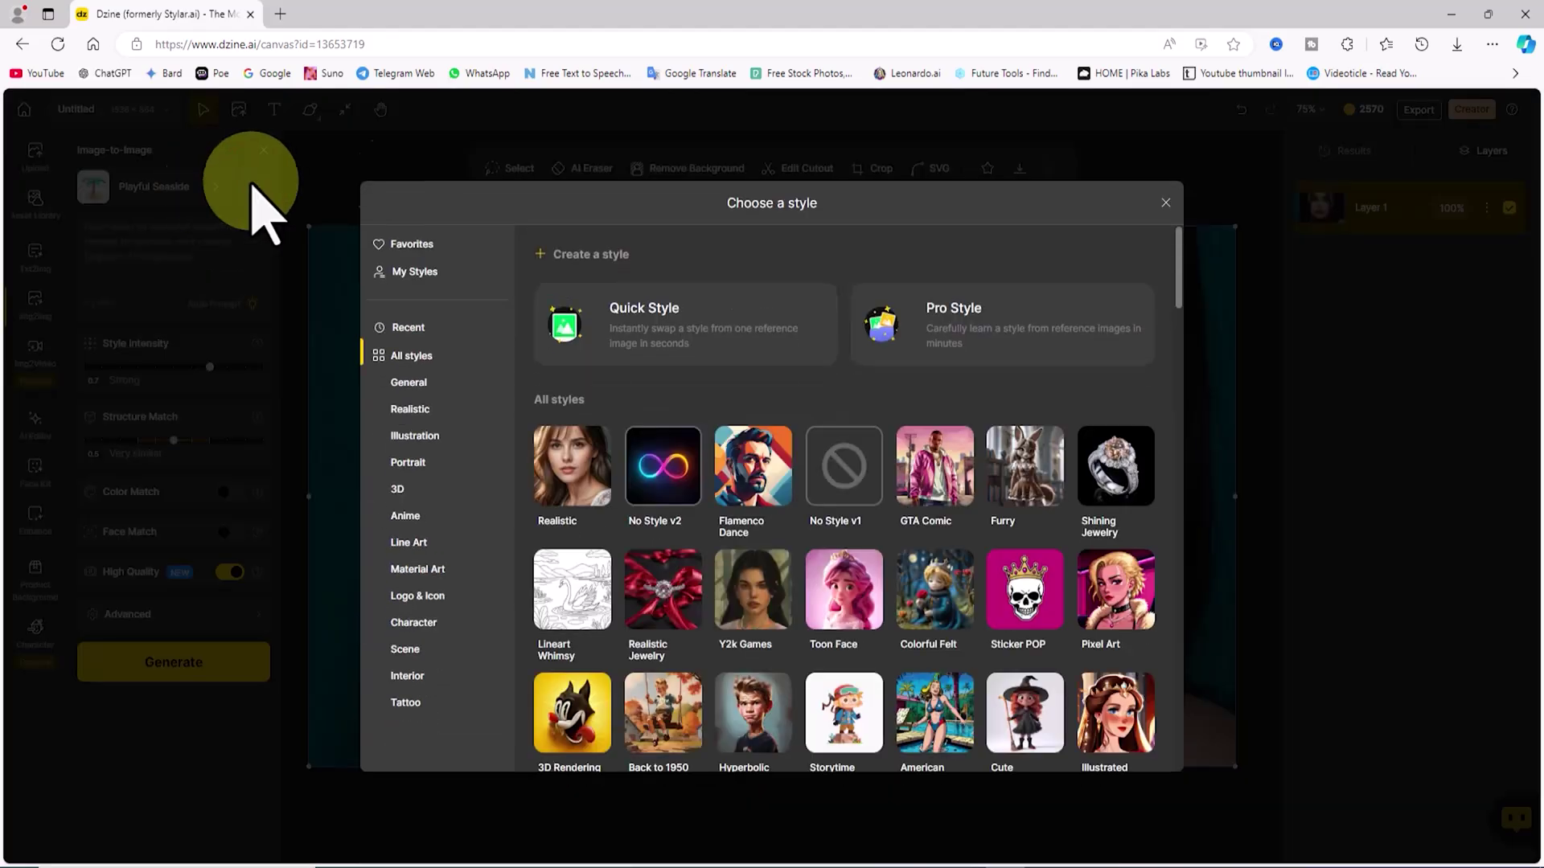
drag(1177, 241, 1176, 724)
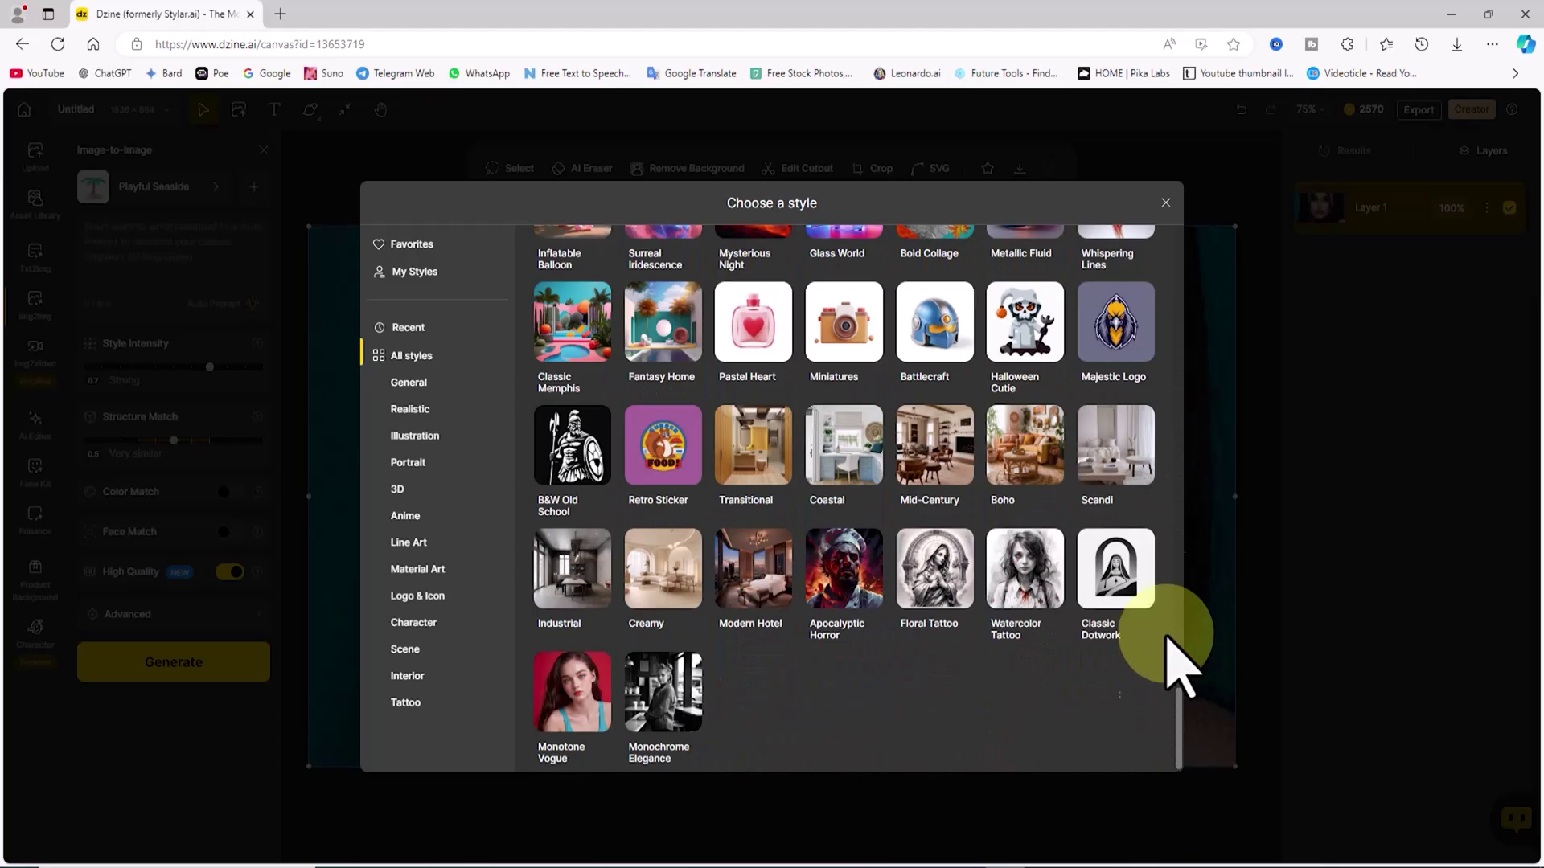
drag(1167, 638, 1221, 215)
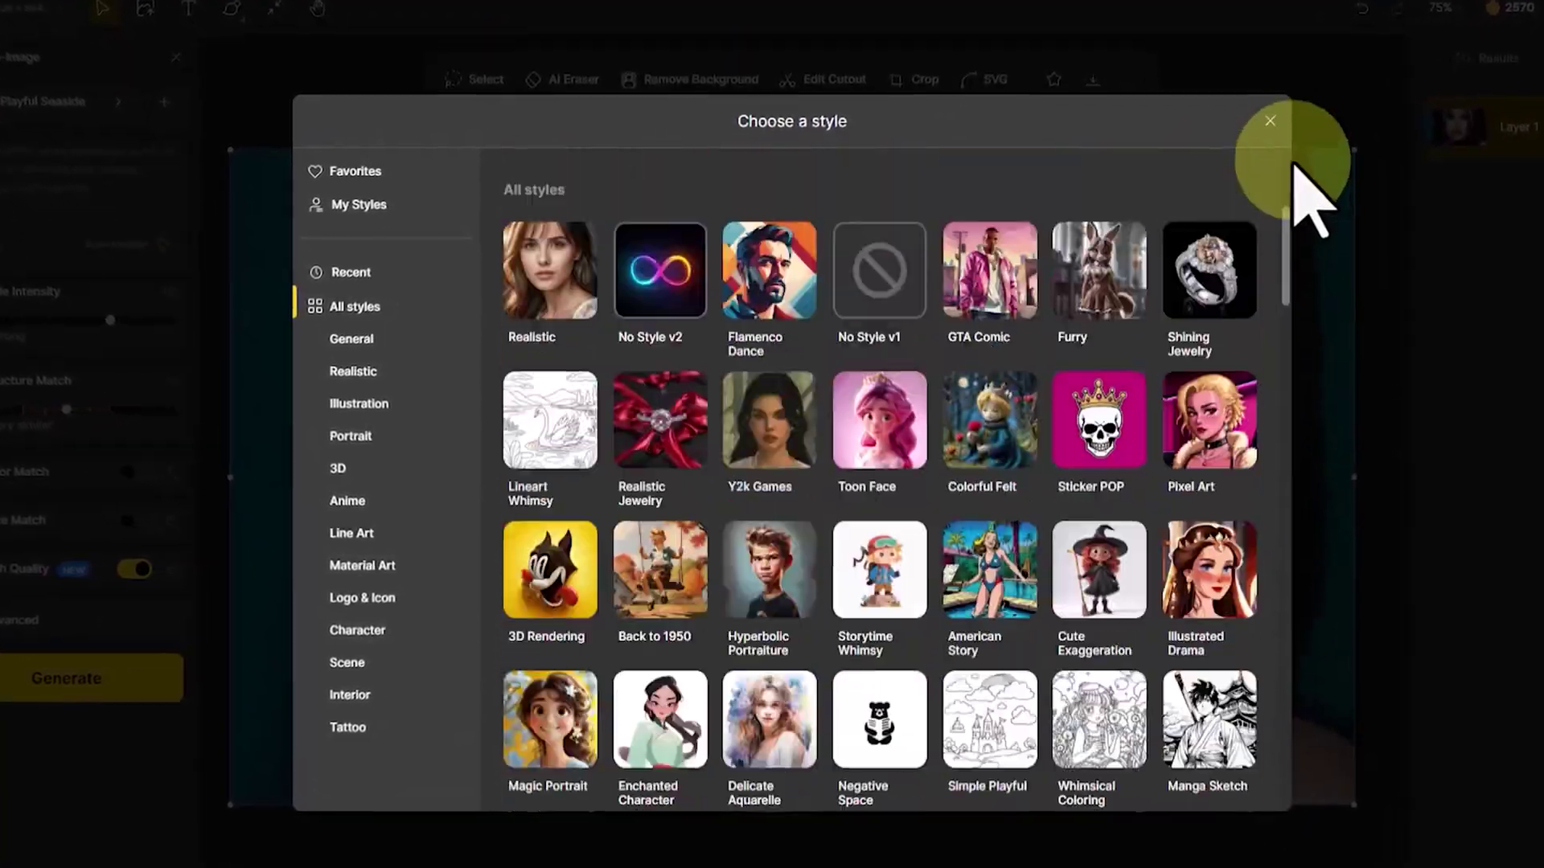
drag(1295, 165, 1271, 113)
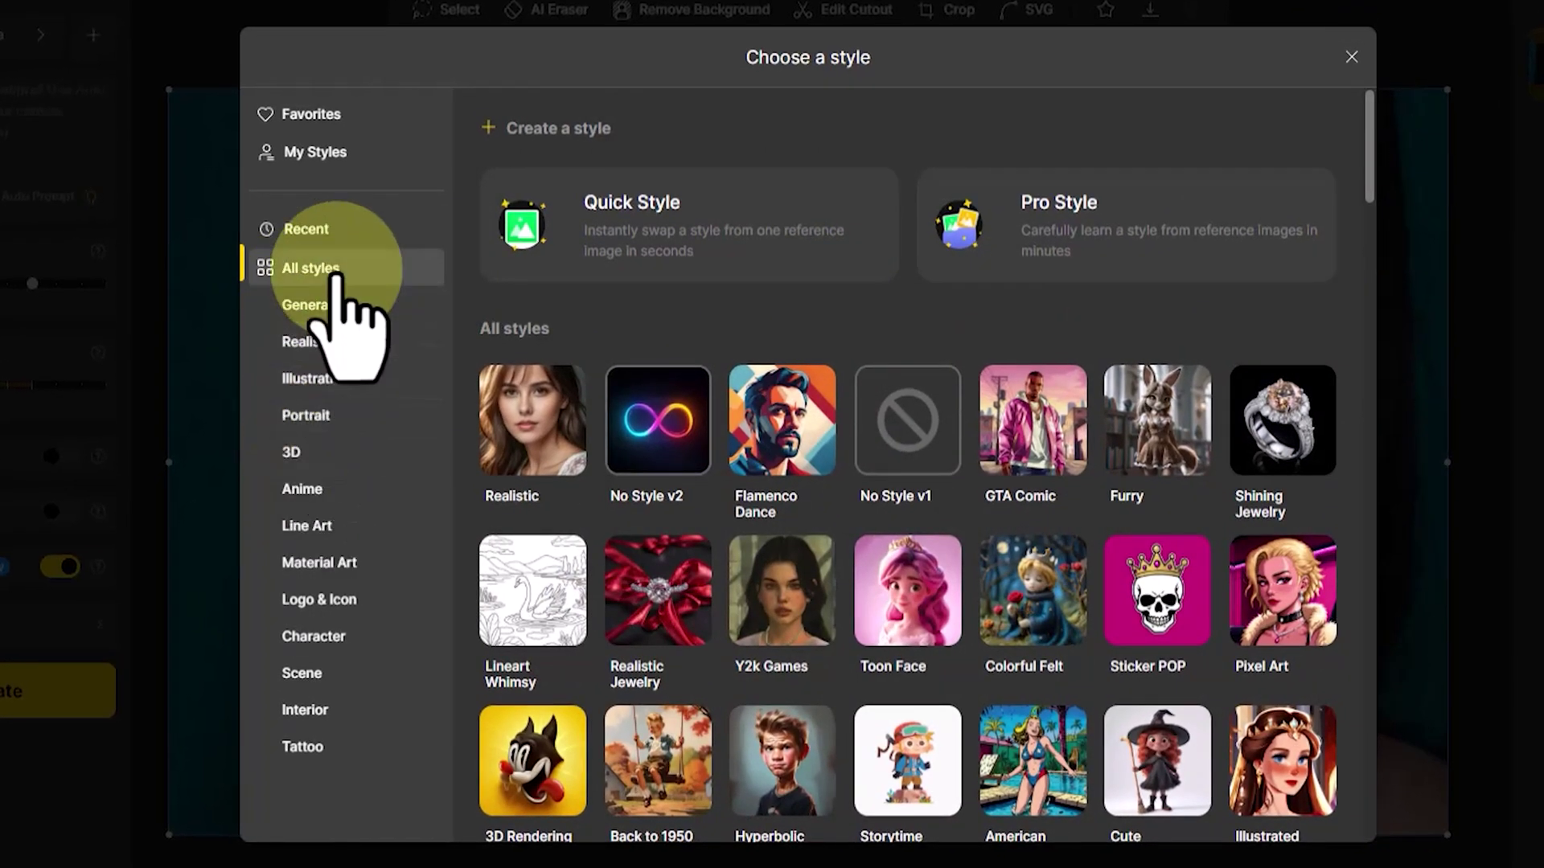
click(330, 302)
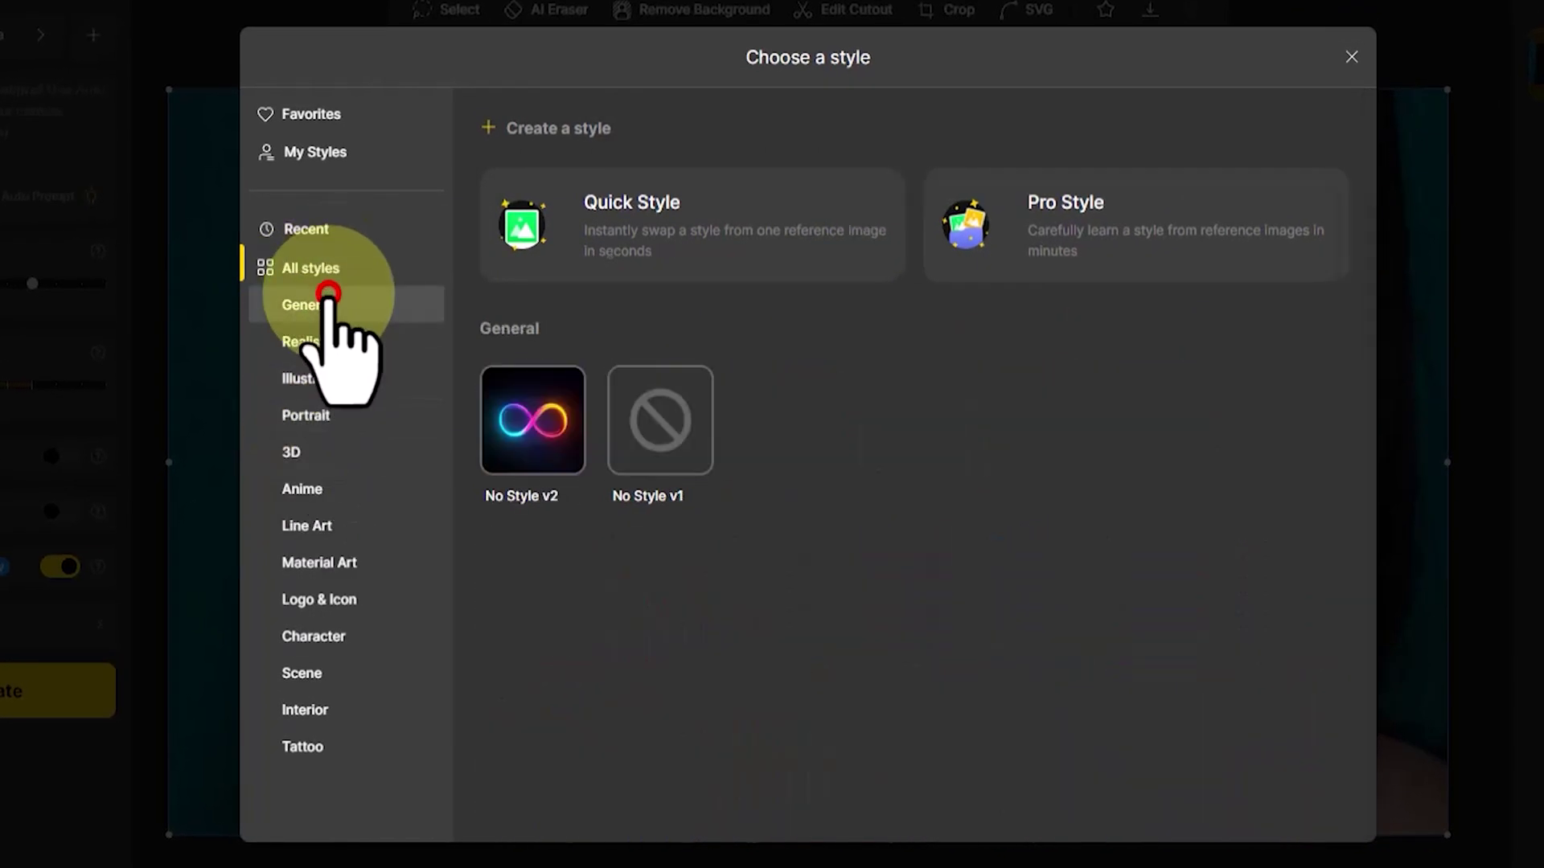
click(333, 336)
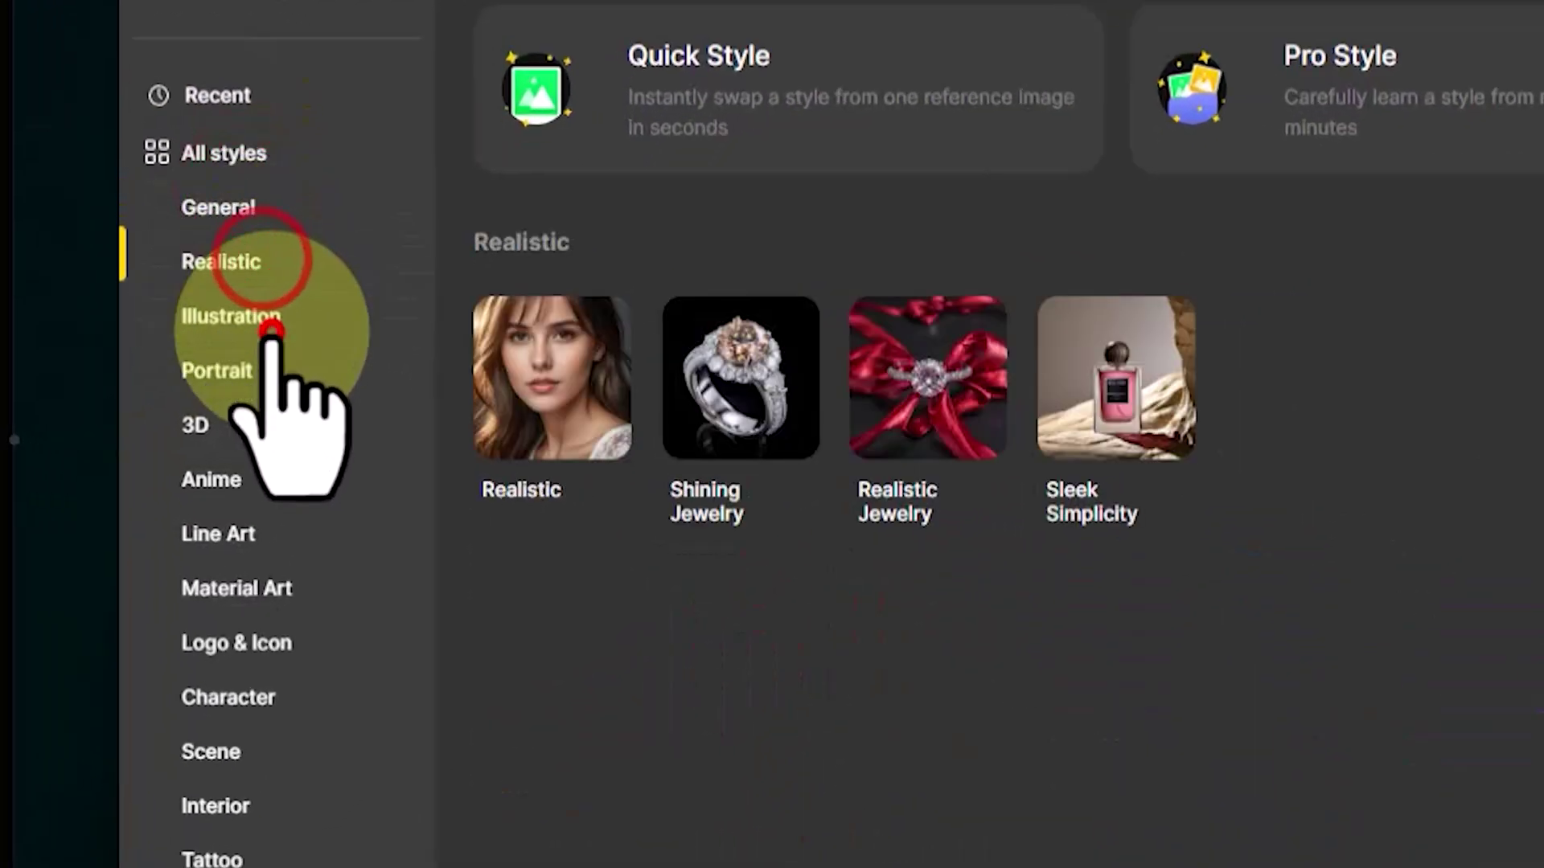
click(271, 326)
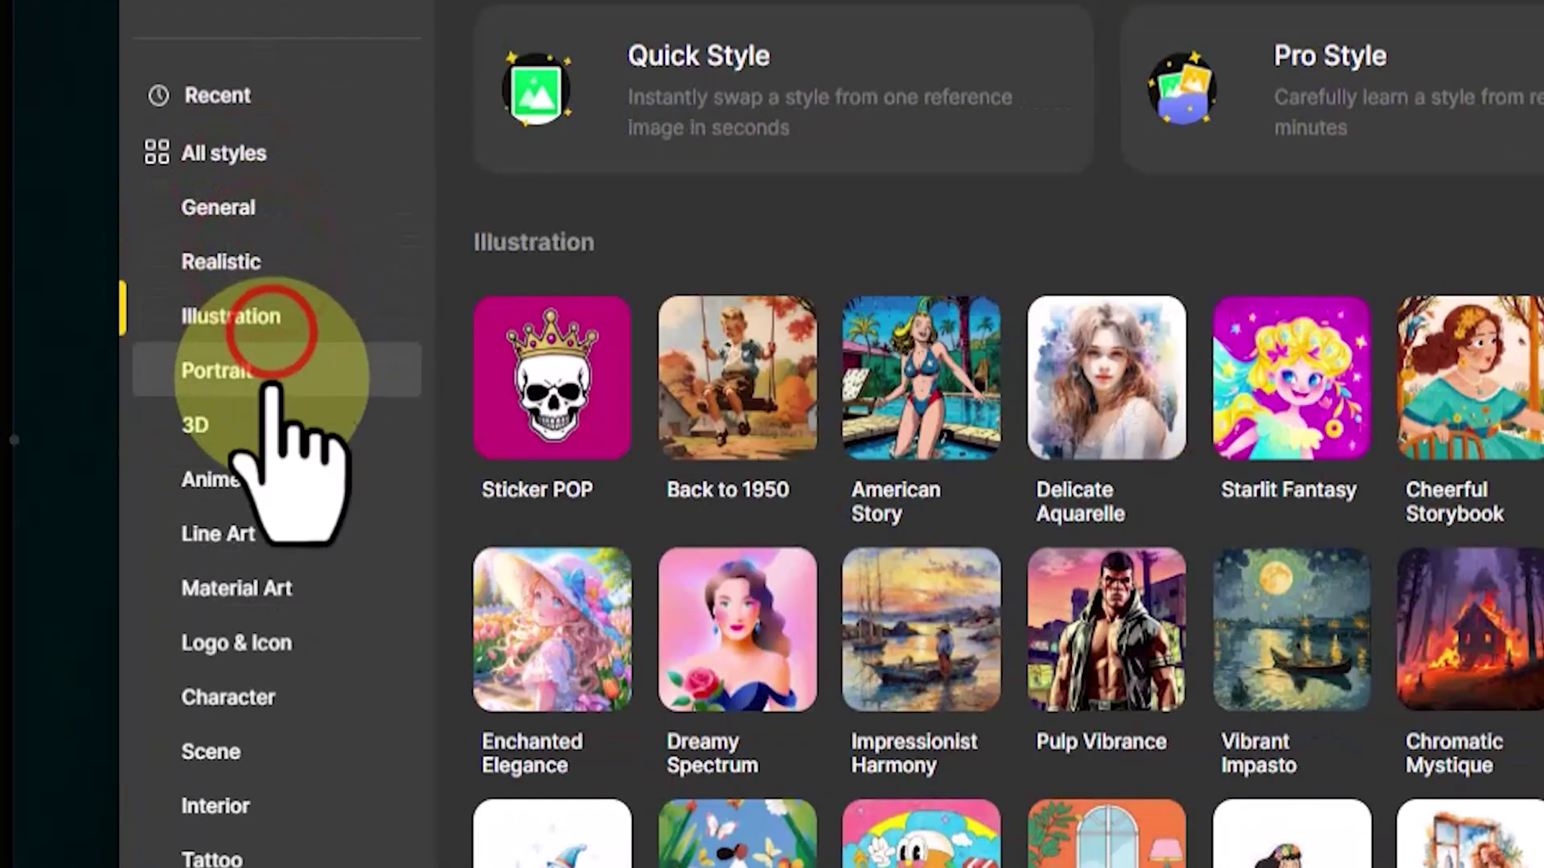
click(276, 369)
click(269, 424)
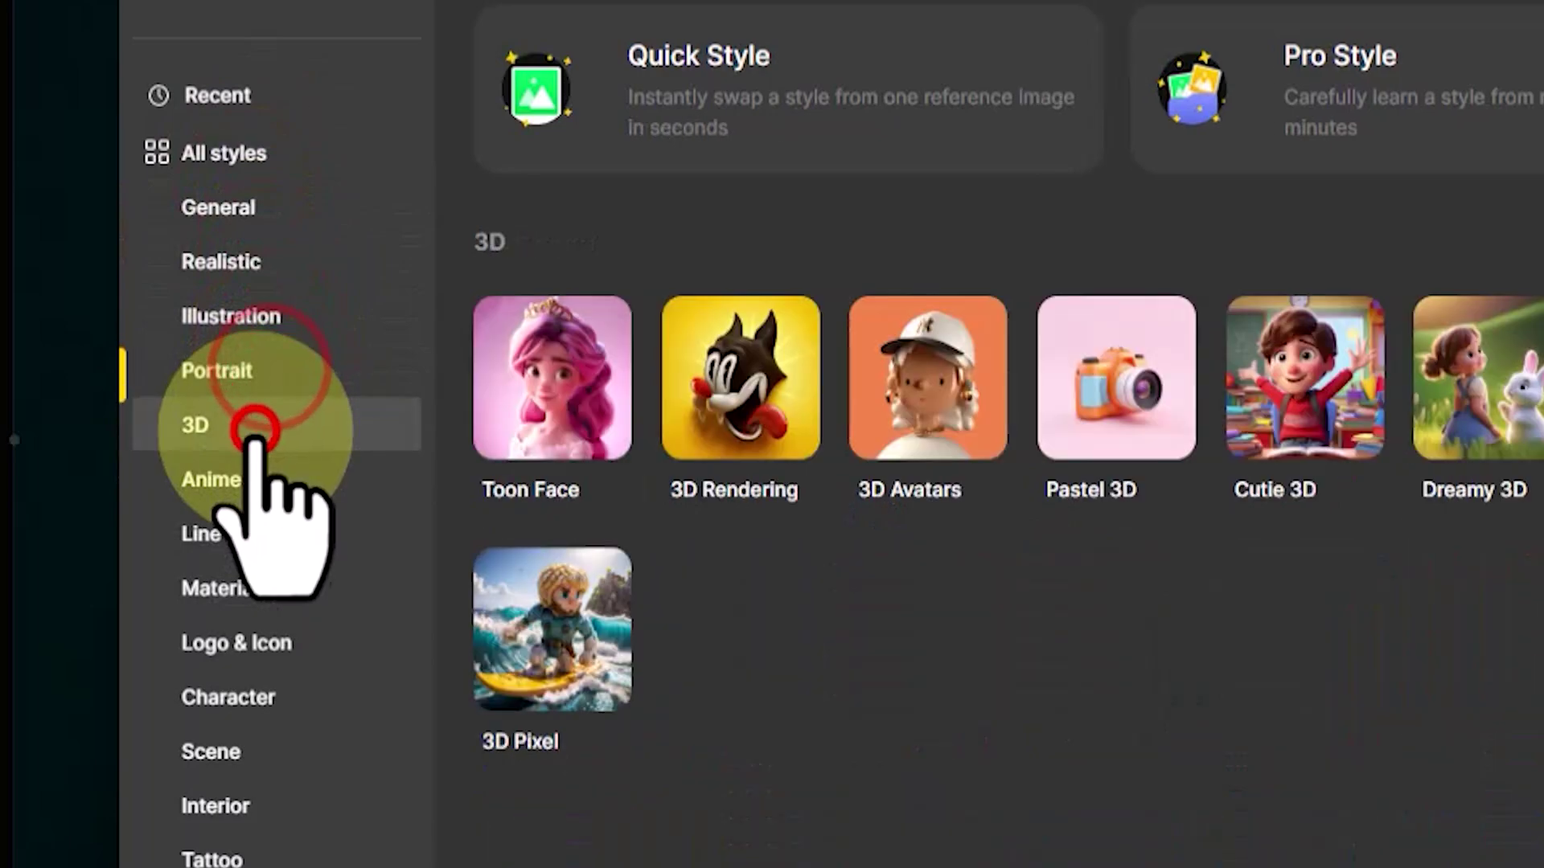
click(261, 157)
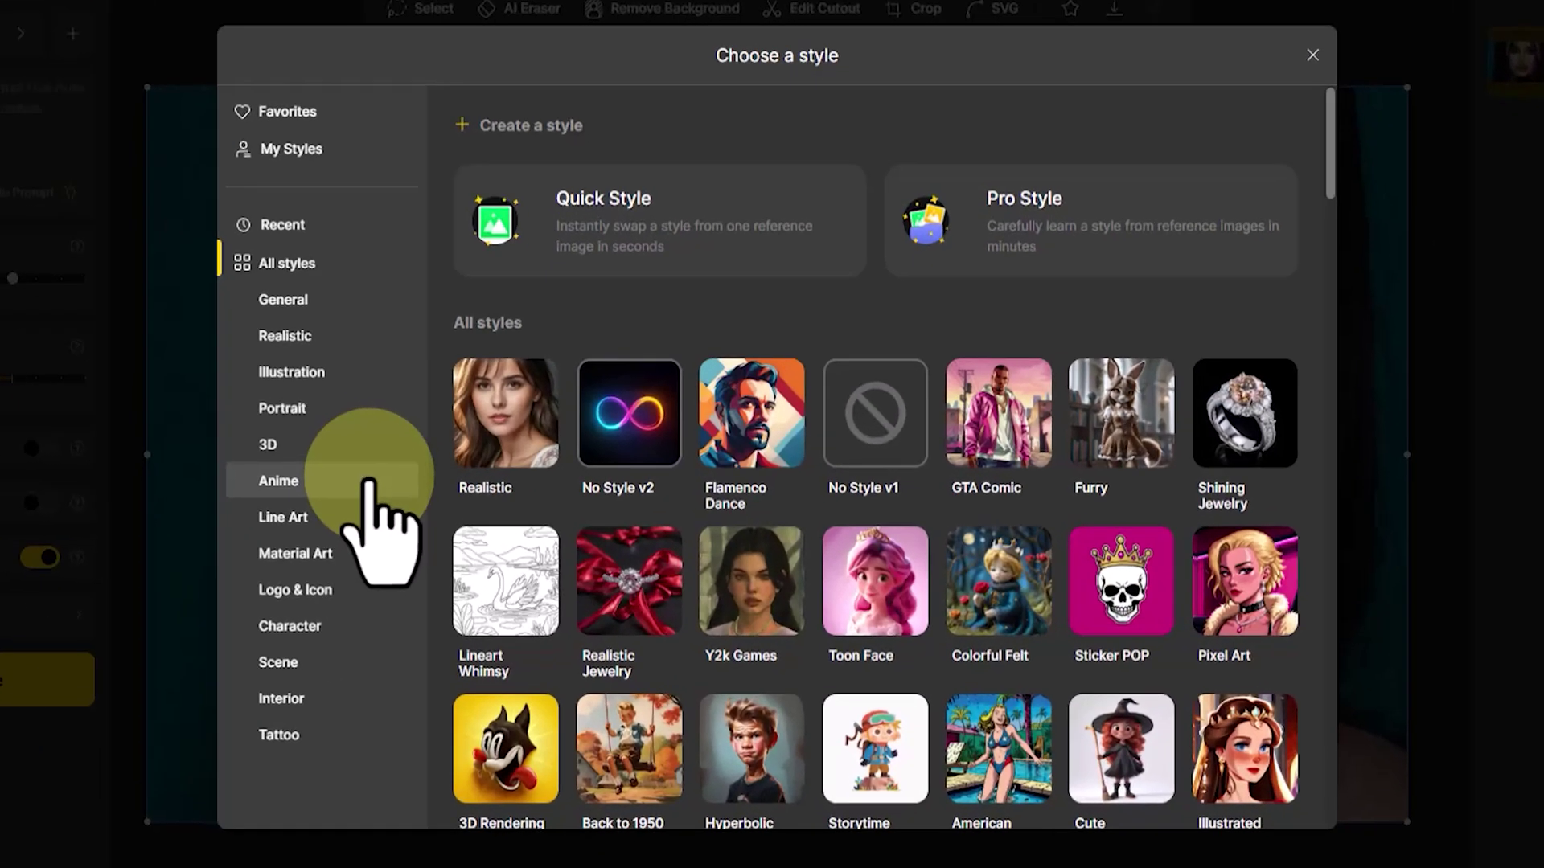
click(471, 512)
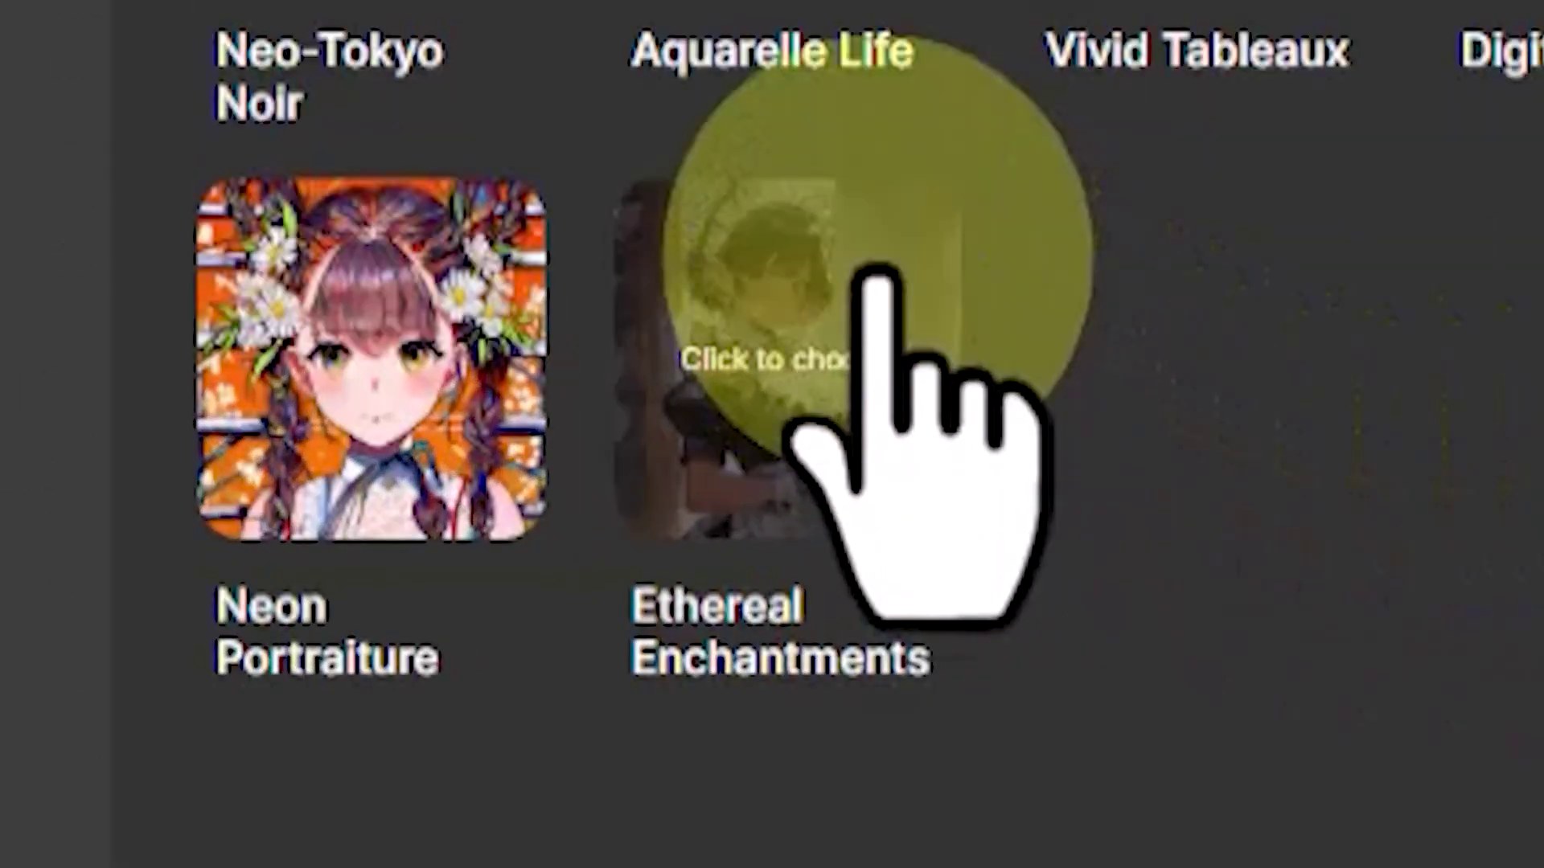
click(876, 277)
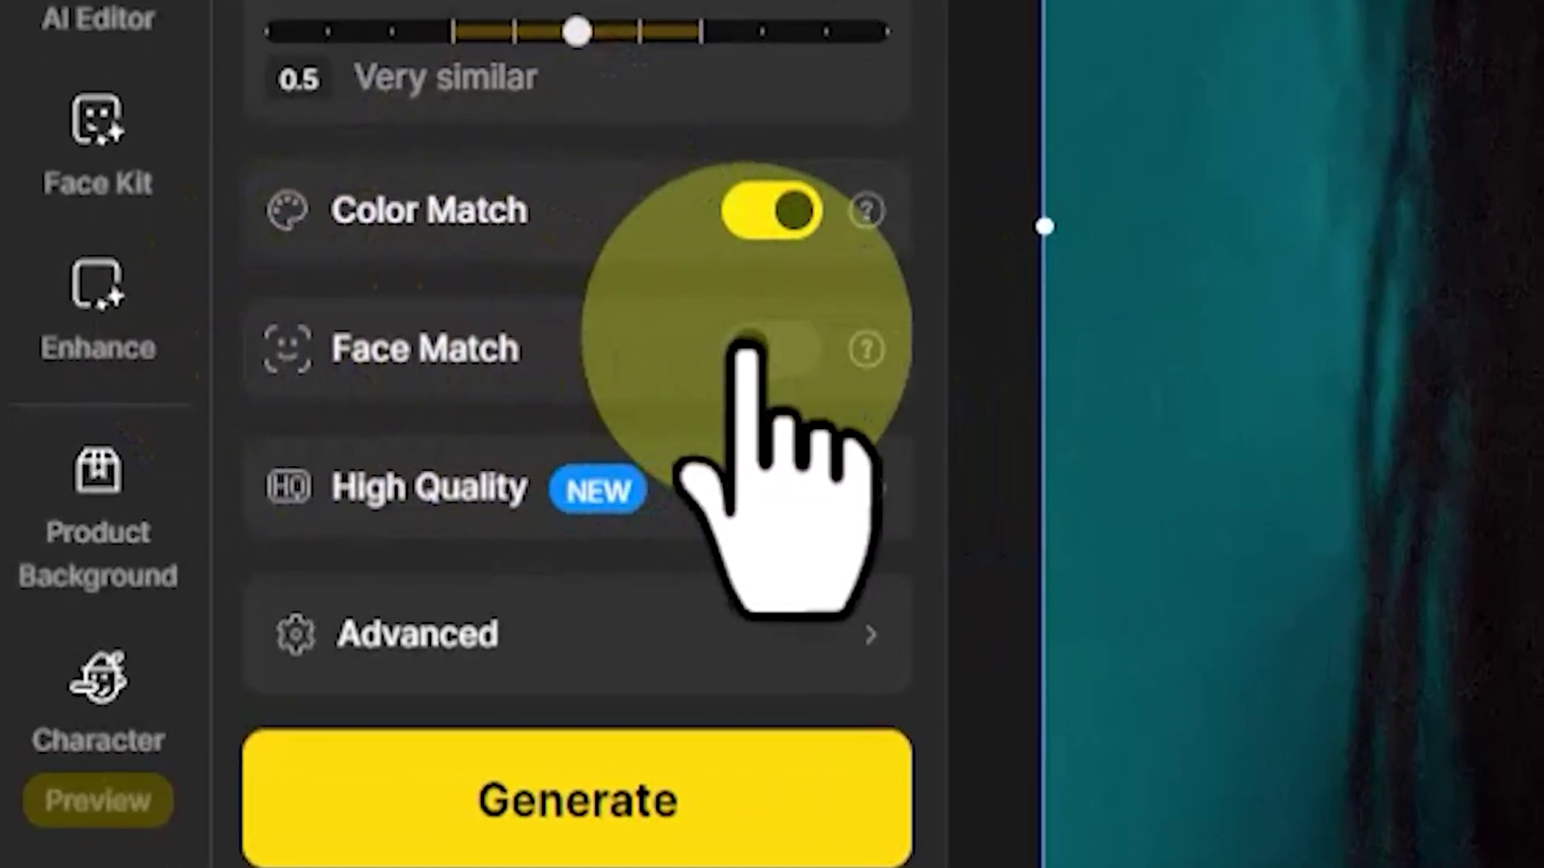
Enable Face Match and generate the Ethereal Enchantments restyles of the portrait
click(687, 370)
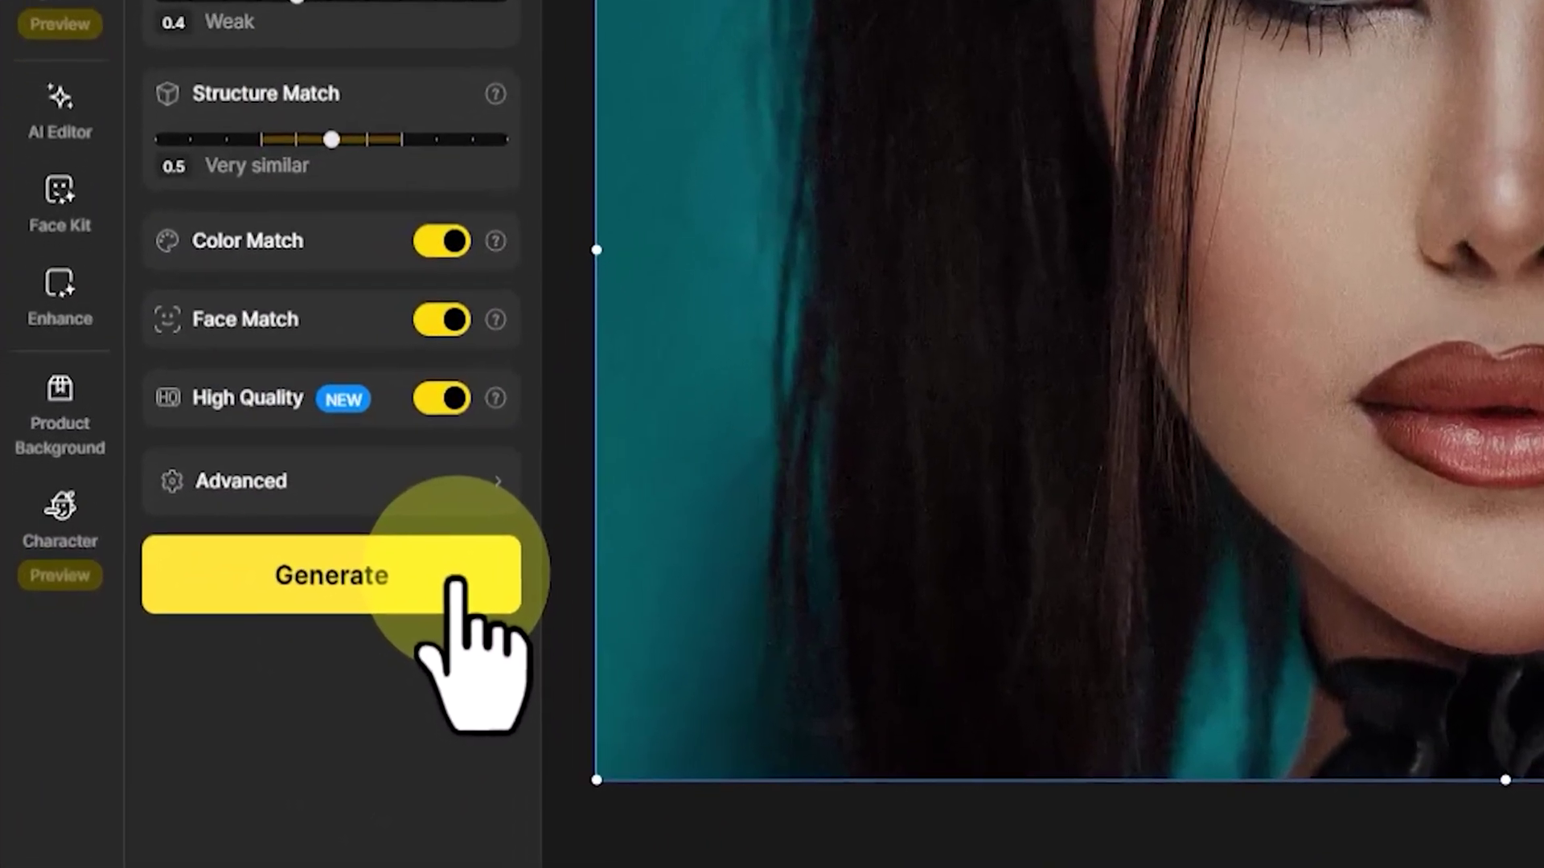
click(272, 651)
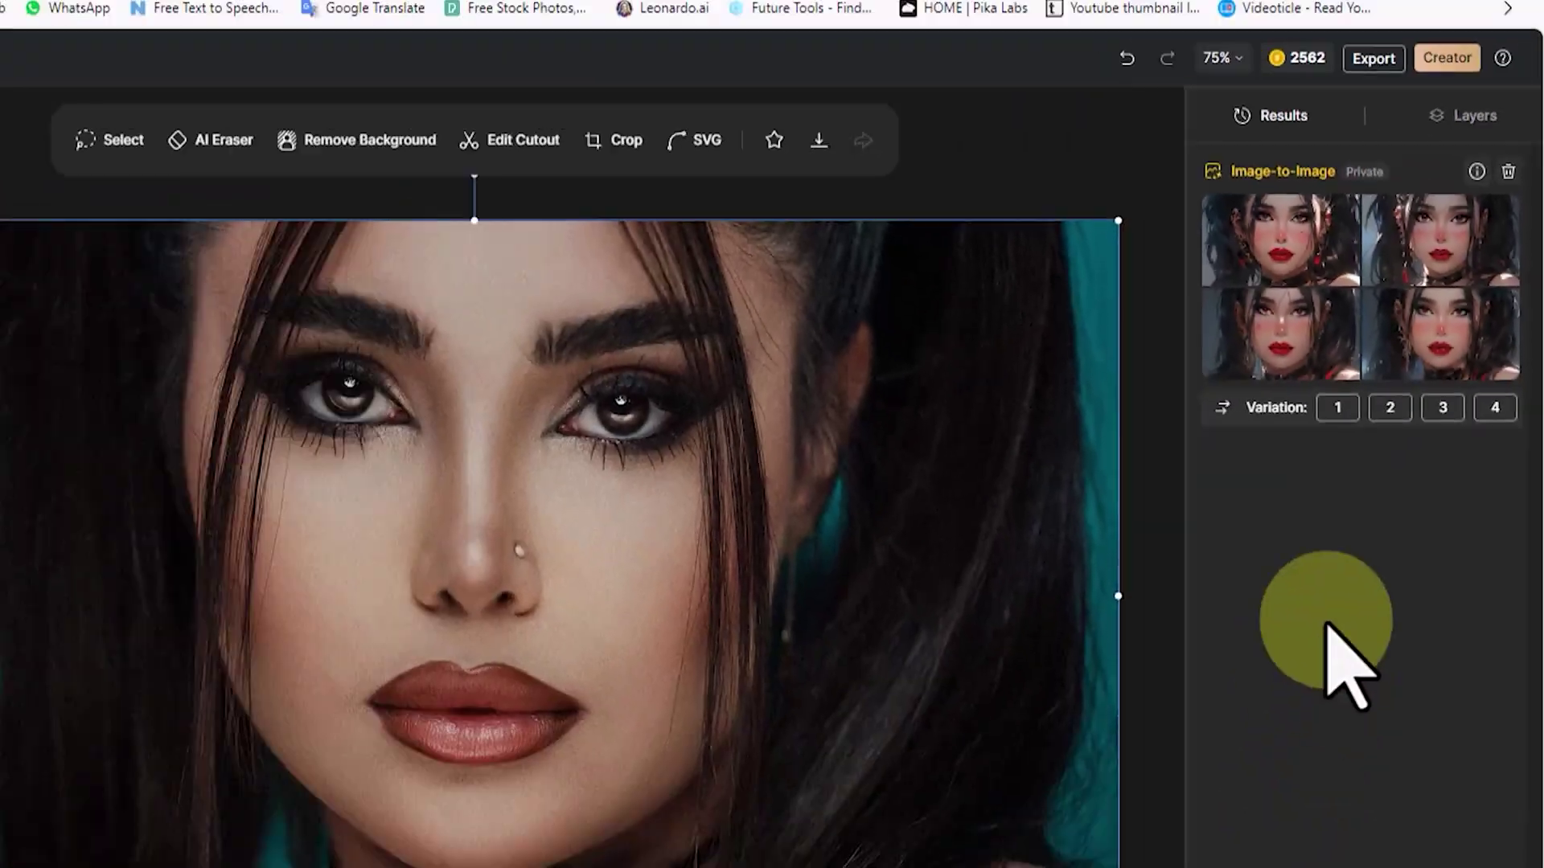
Preview the four anime results and place them on the canvas as Layers 2–5
click(1306, 354)
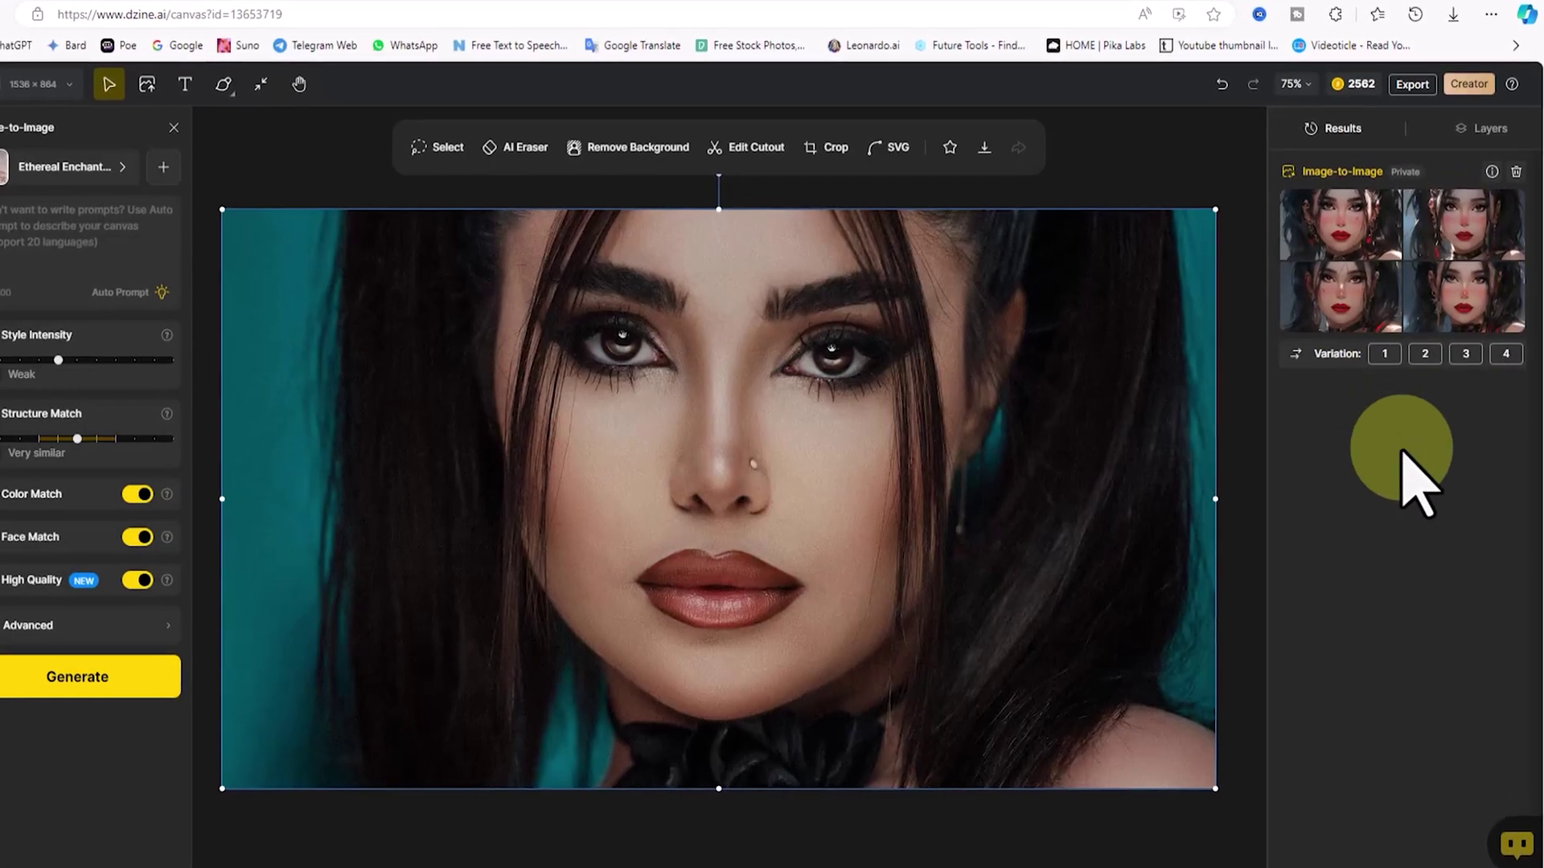
click(1339, 322)
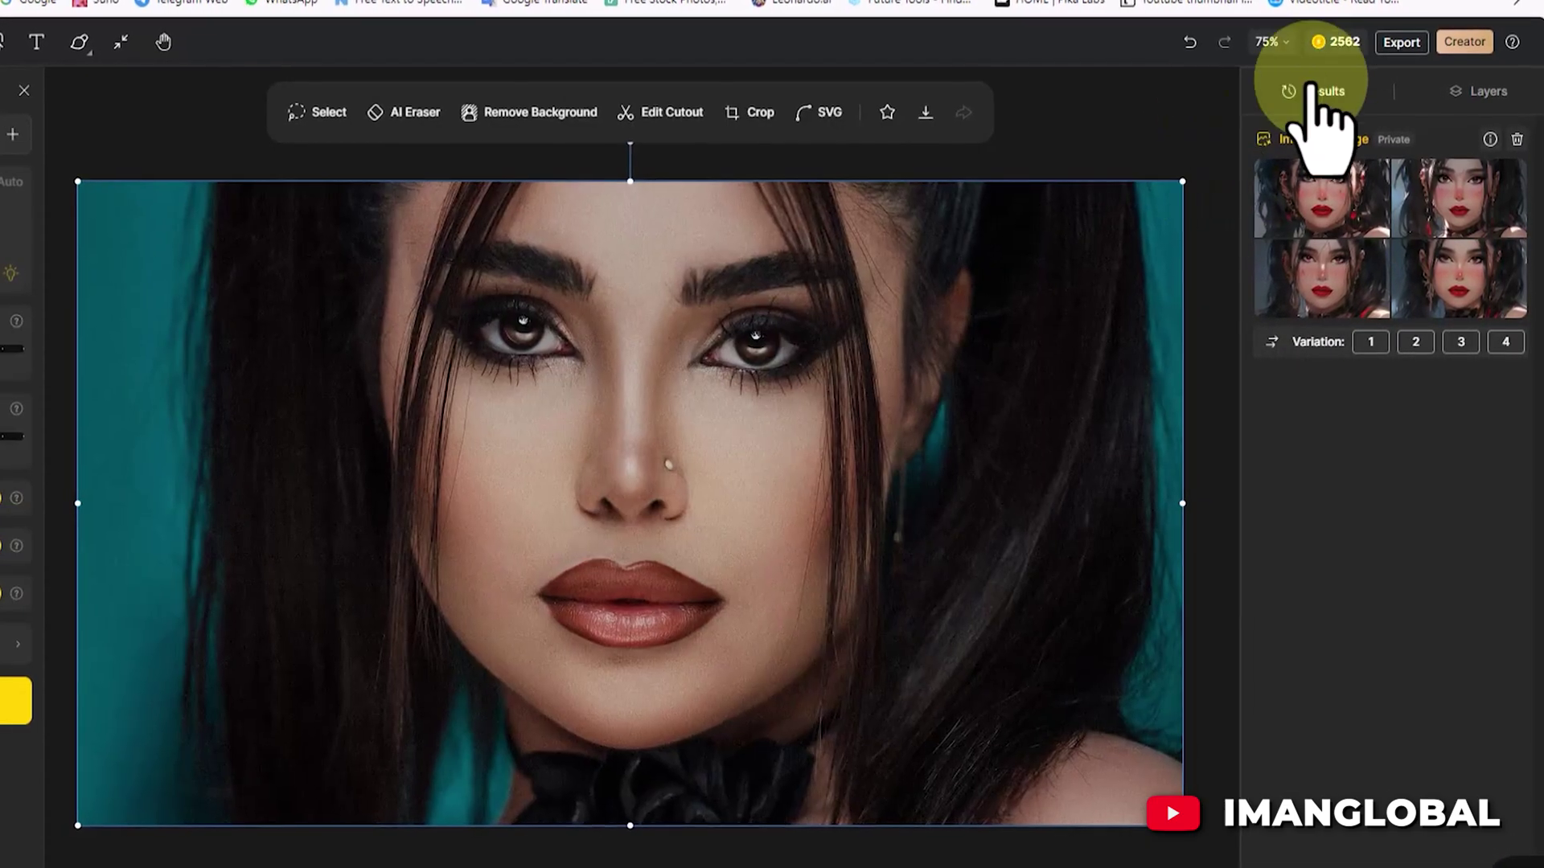
mouse_move(1447, 171)
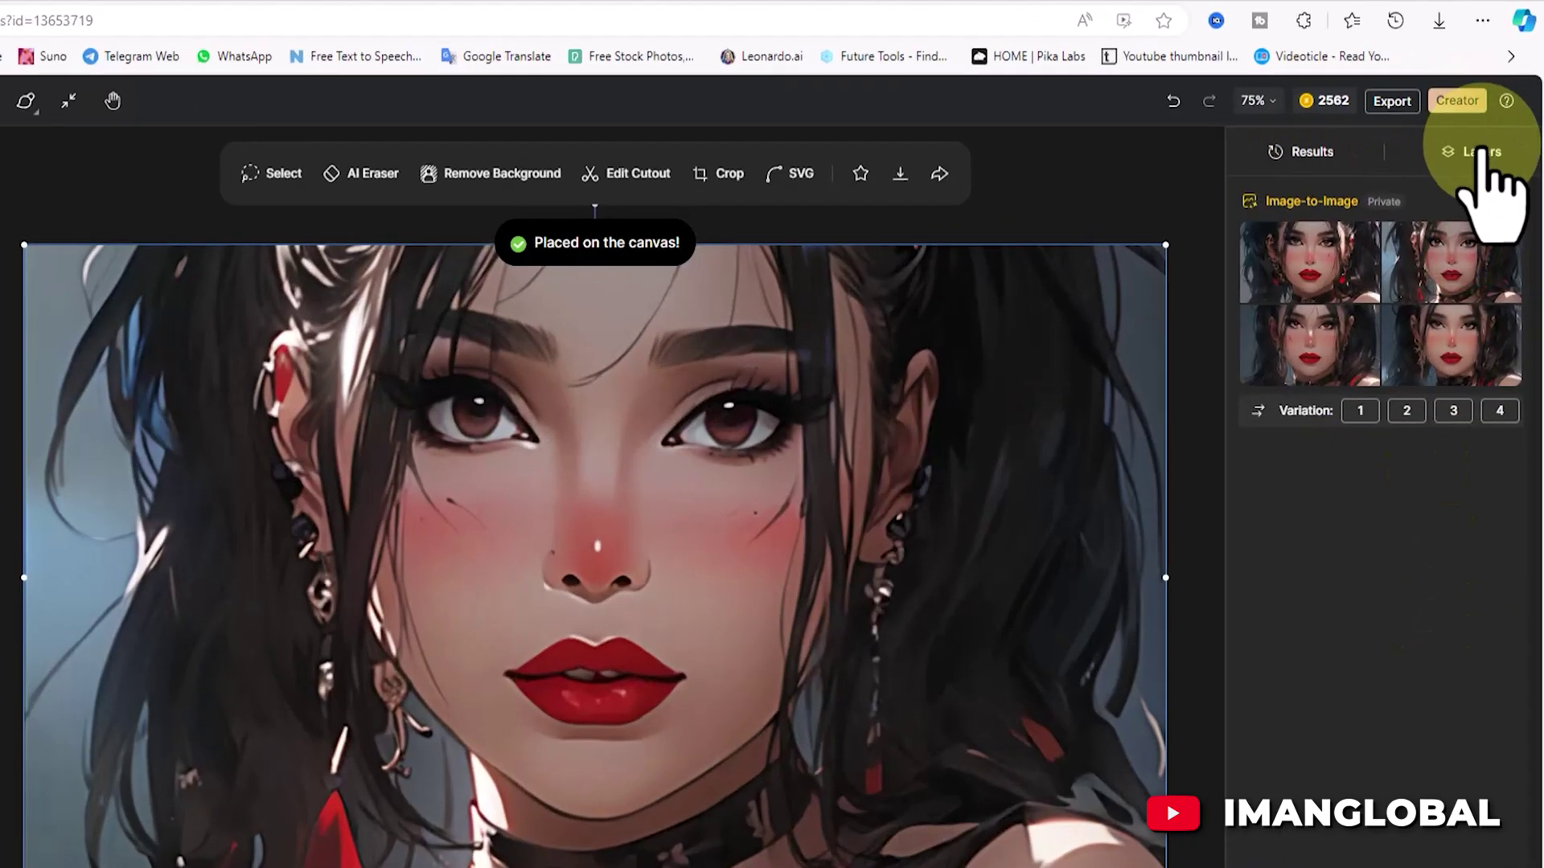
click(1482, 155)
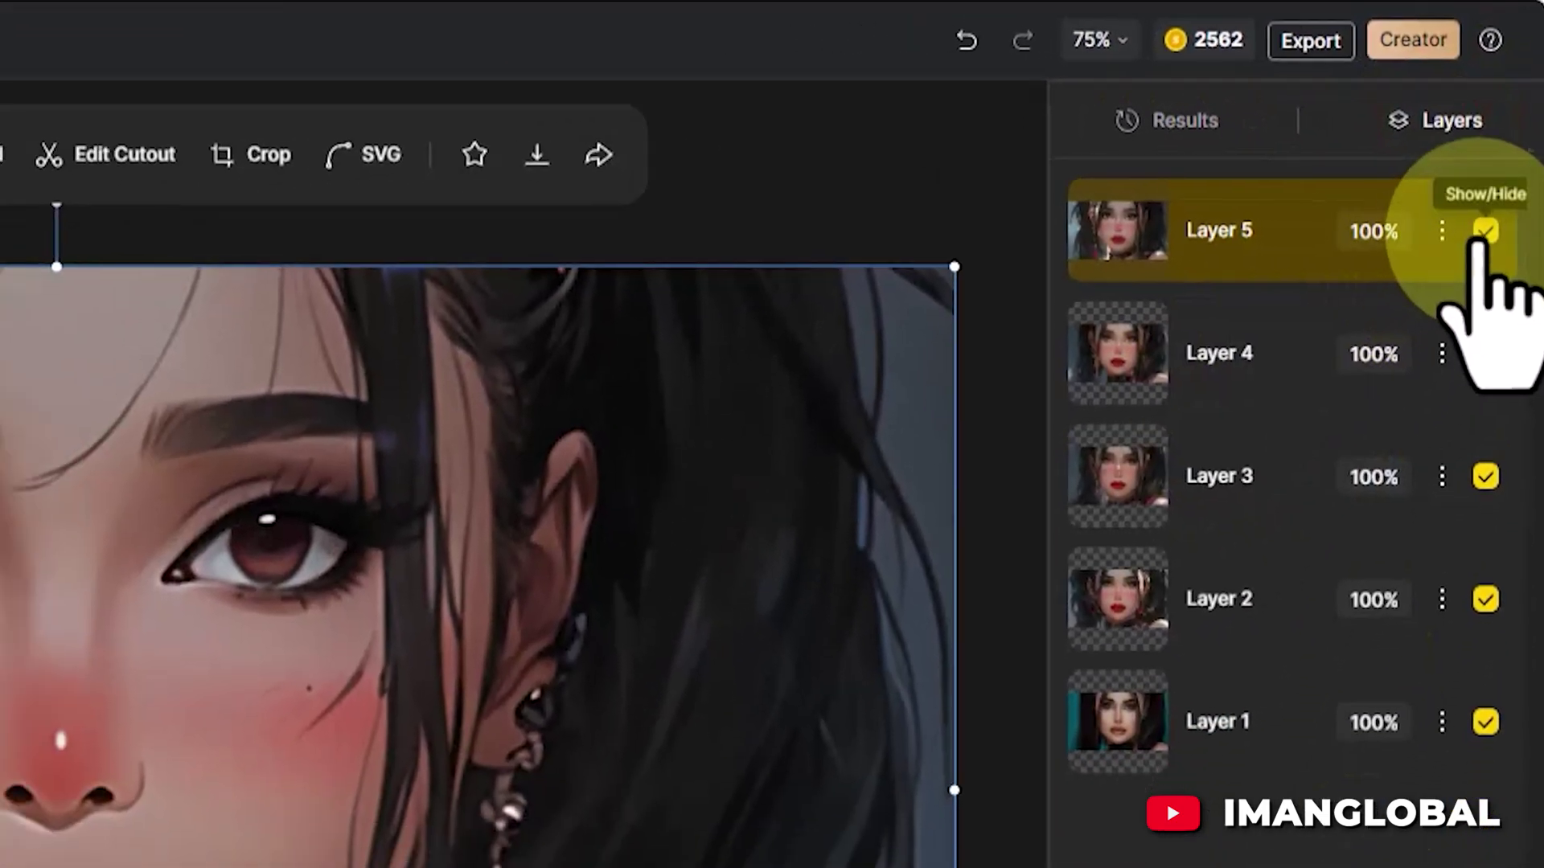
Hide Layers 5, 4 and 3, leaving only the Layer 2 result visible
click(1486, 231)
click(1486, 354)
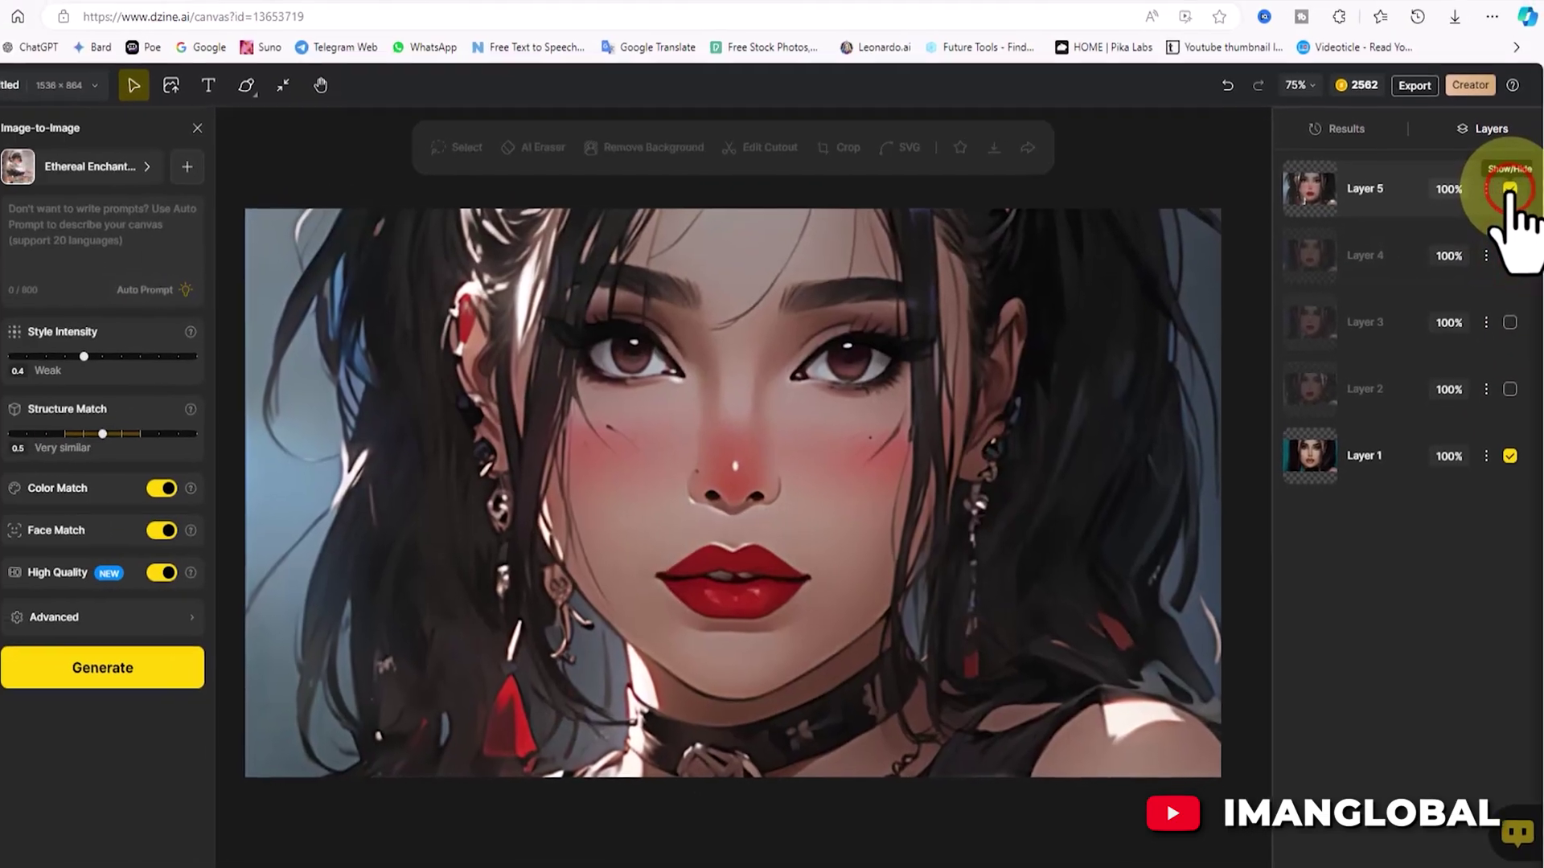
click(1512, 138)
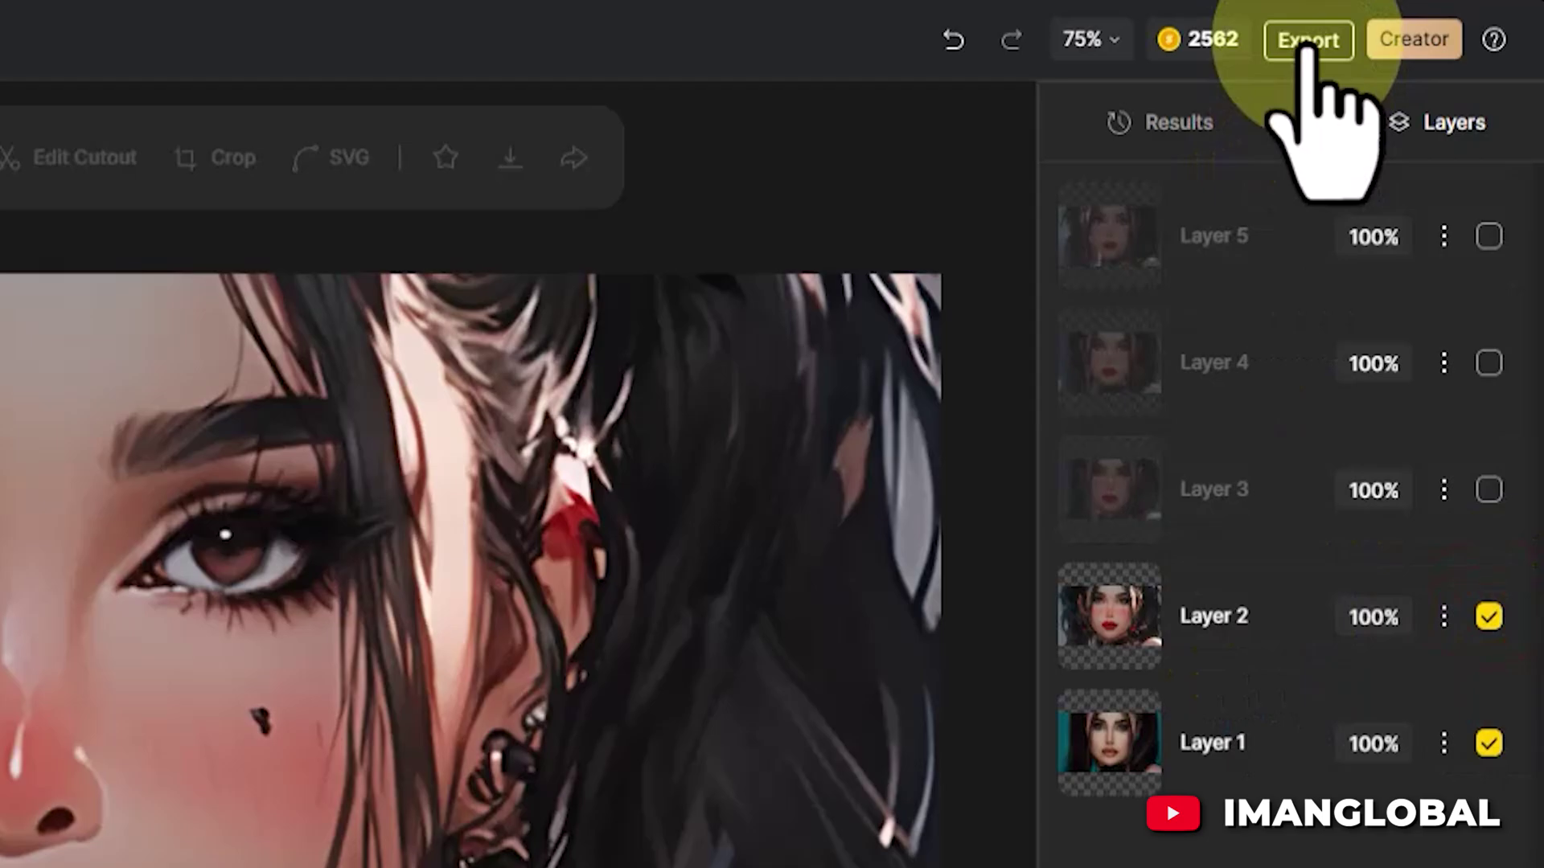
Download the canvas as a 1x JPG, Untitled (1).jpg, and check it in Photos
click(1307, 42)
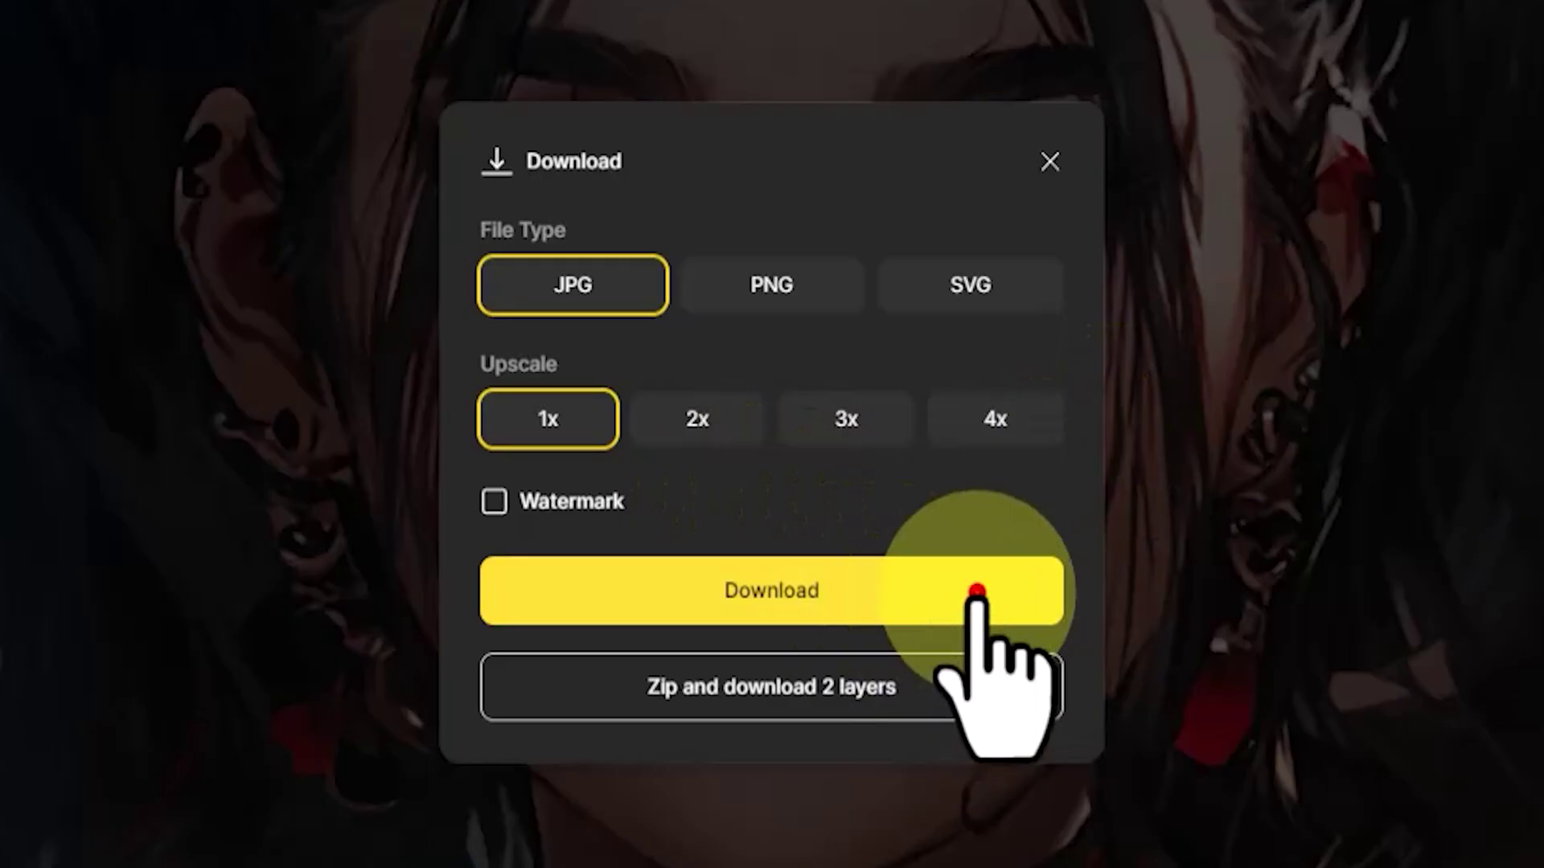
click(977, 591)
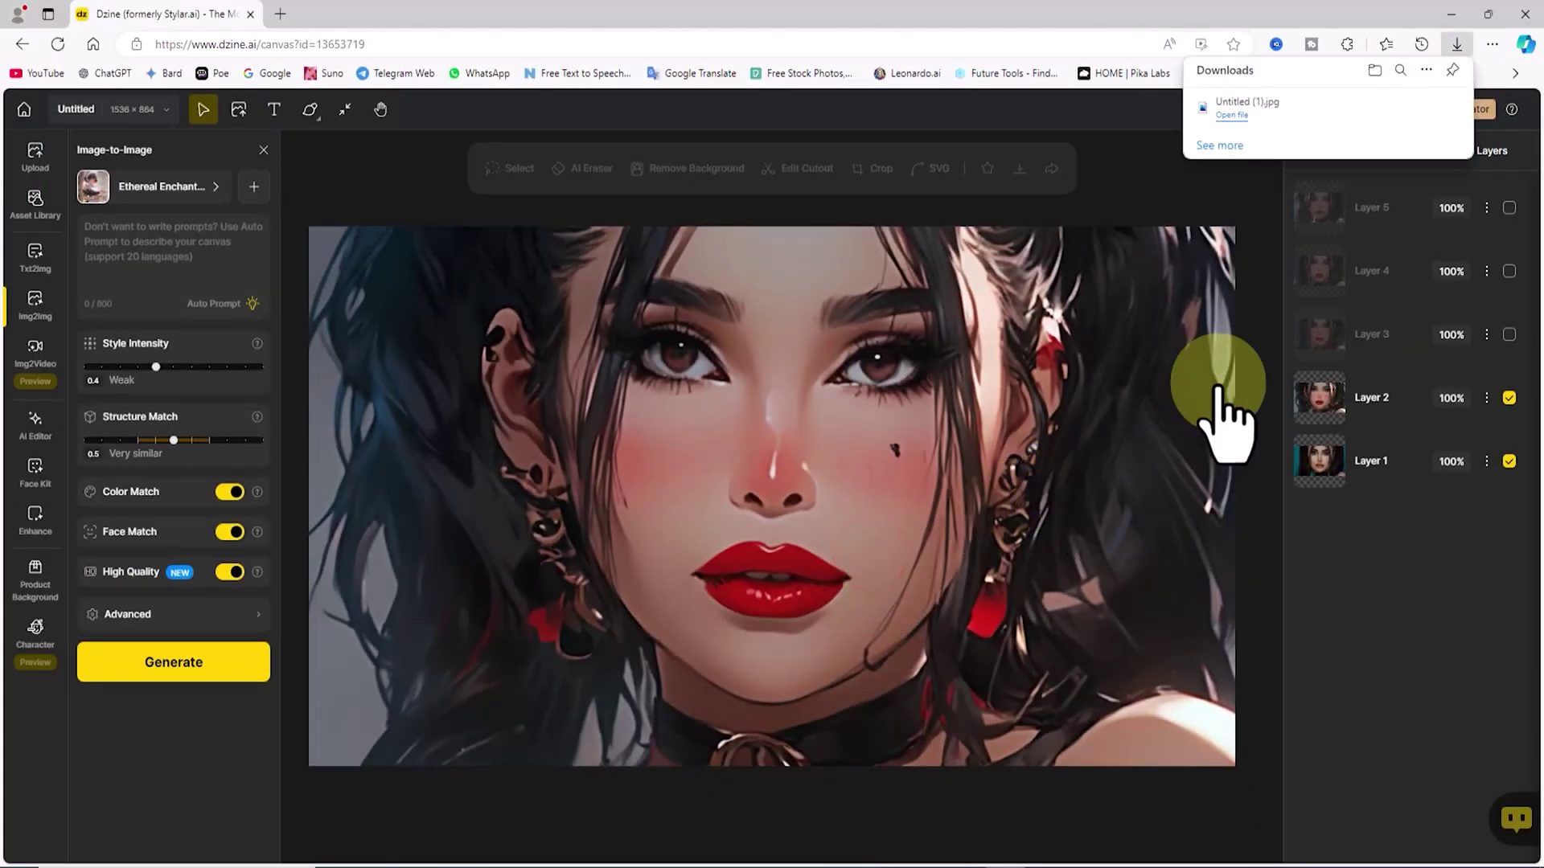
click(1238, 108)
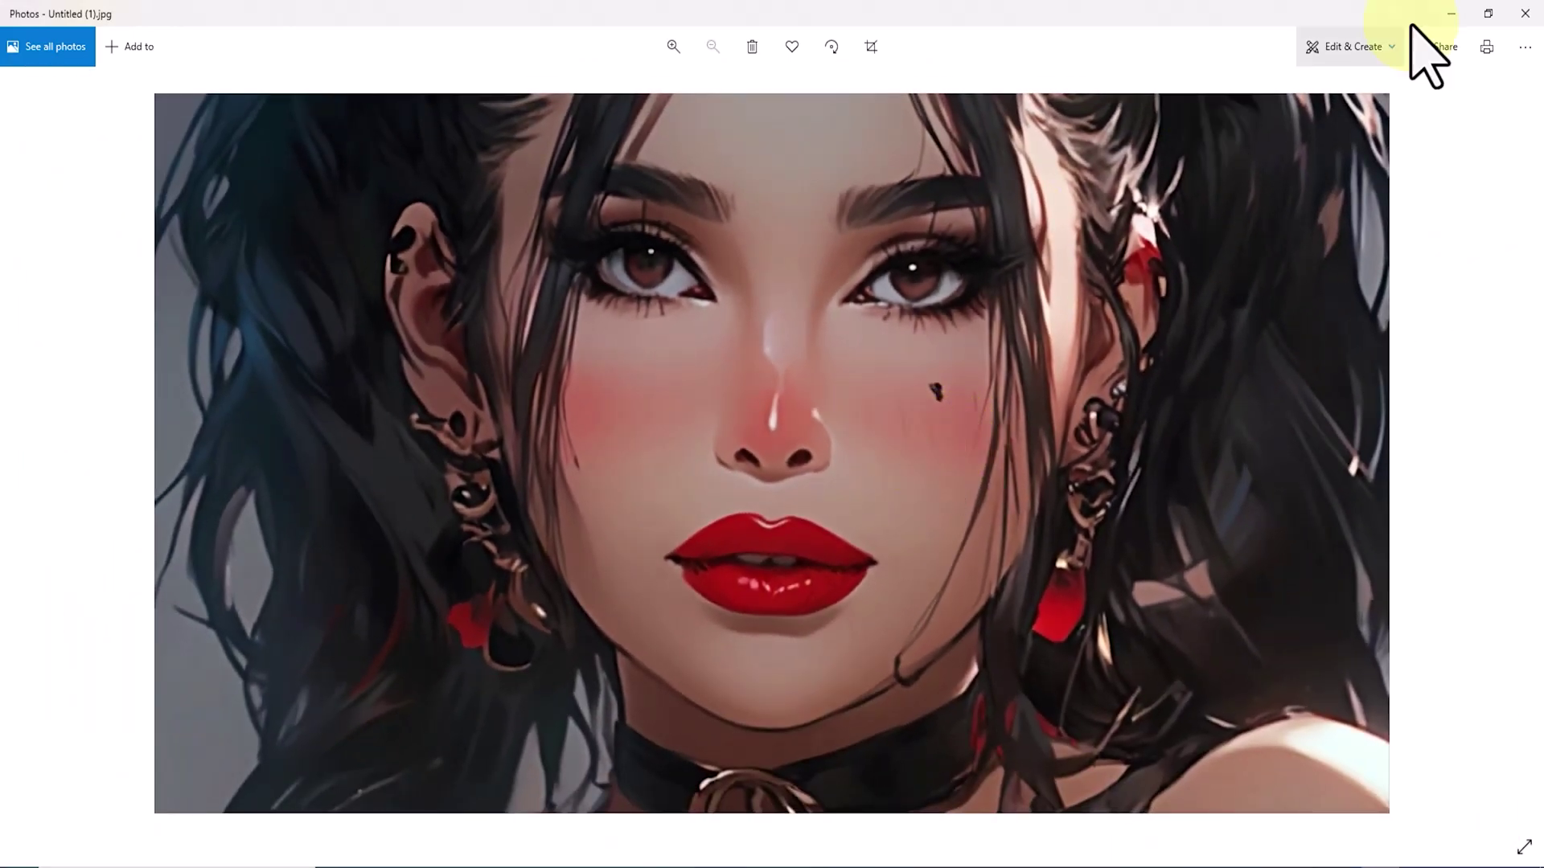
click(1525, 13)
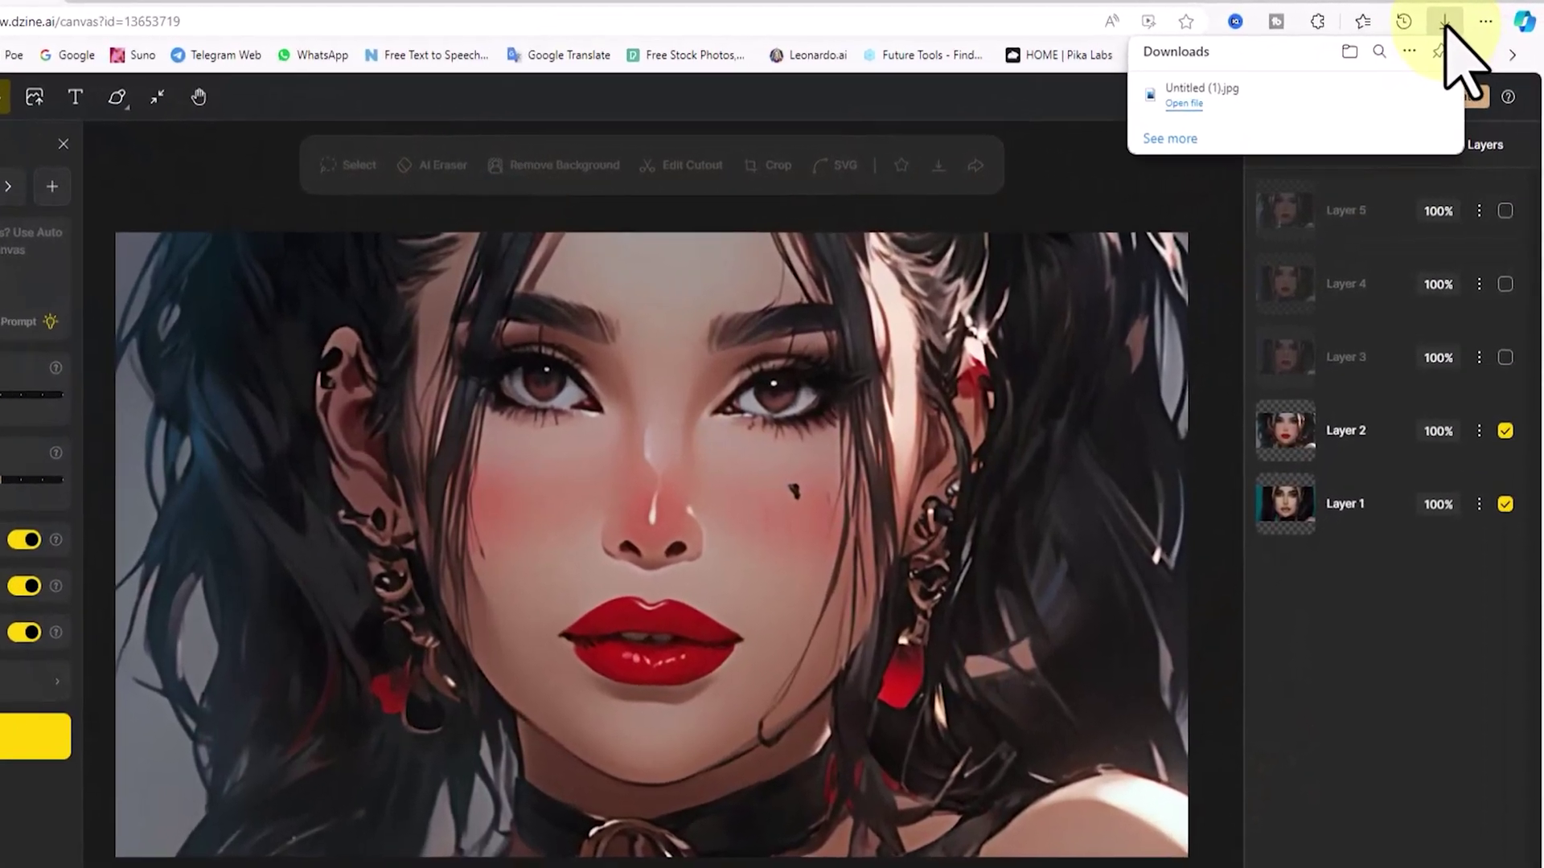
click(1343, 160)
click(1275, 155)
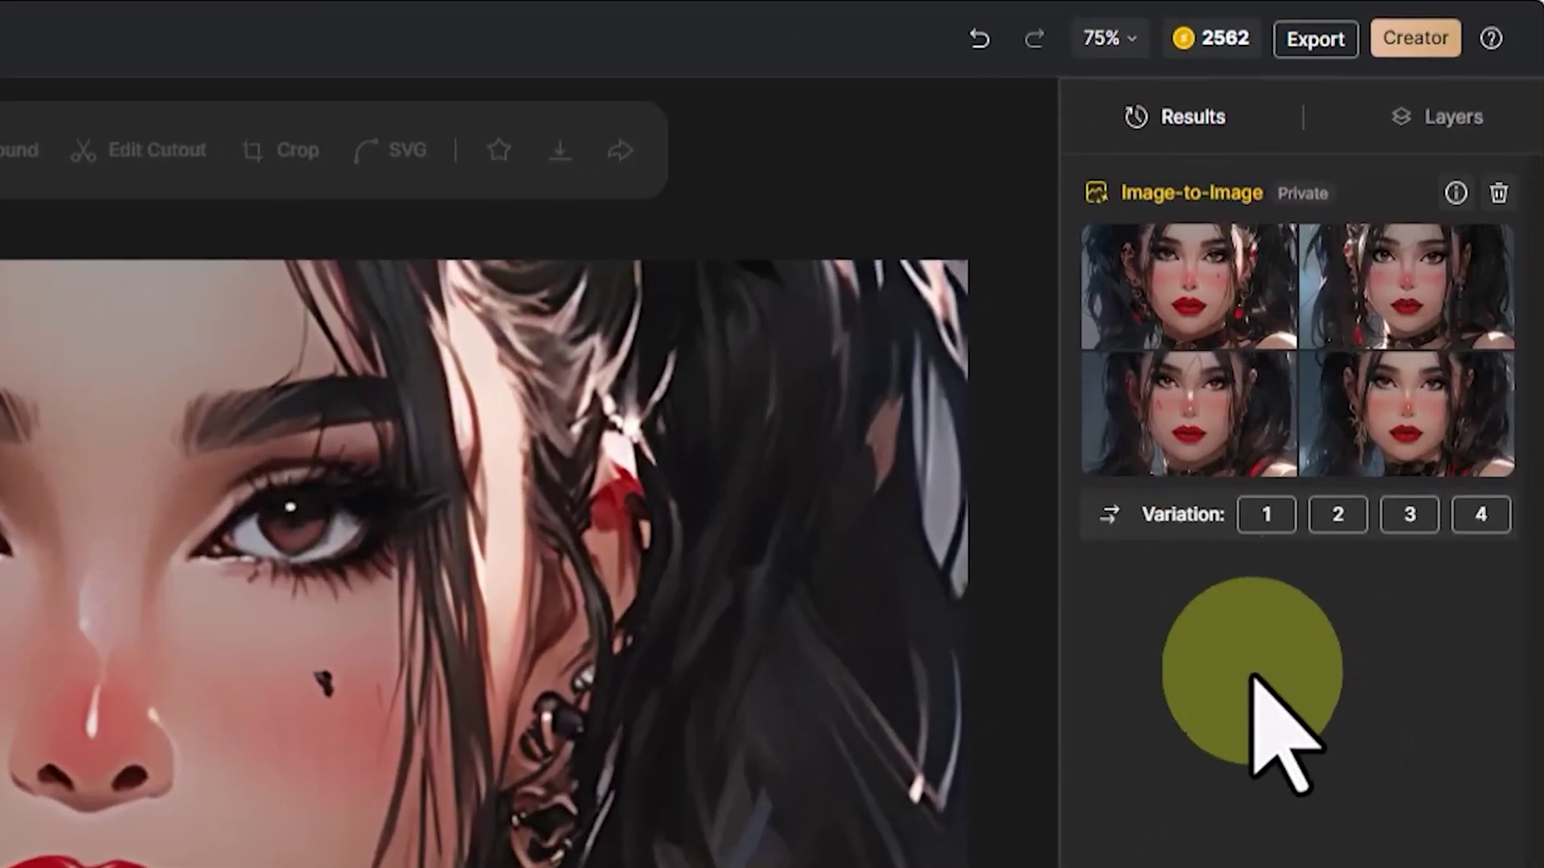
Switch the style to Flamenco Dance from All styles and generate new portraits
mouse_move(1241, 301)
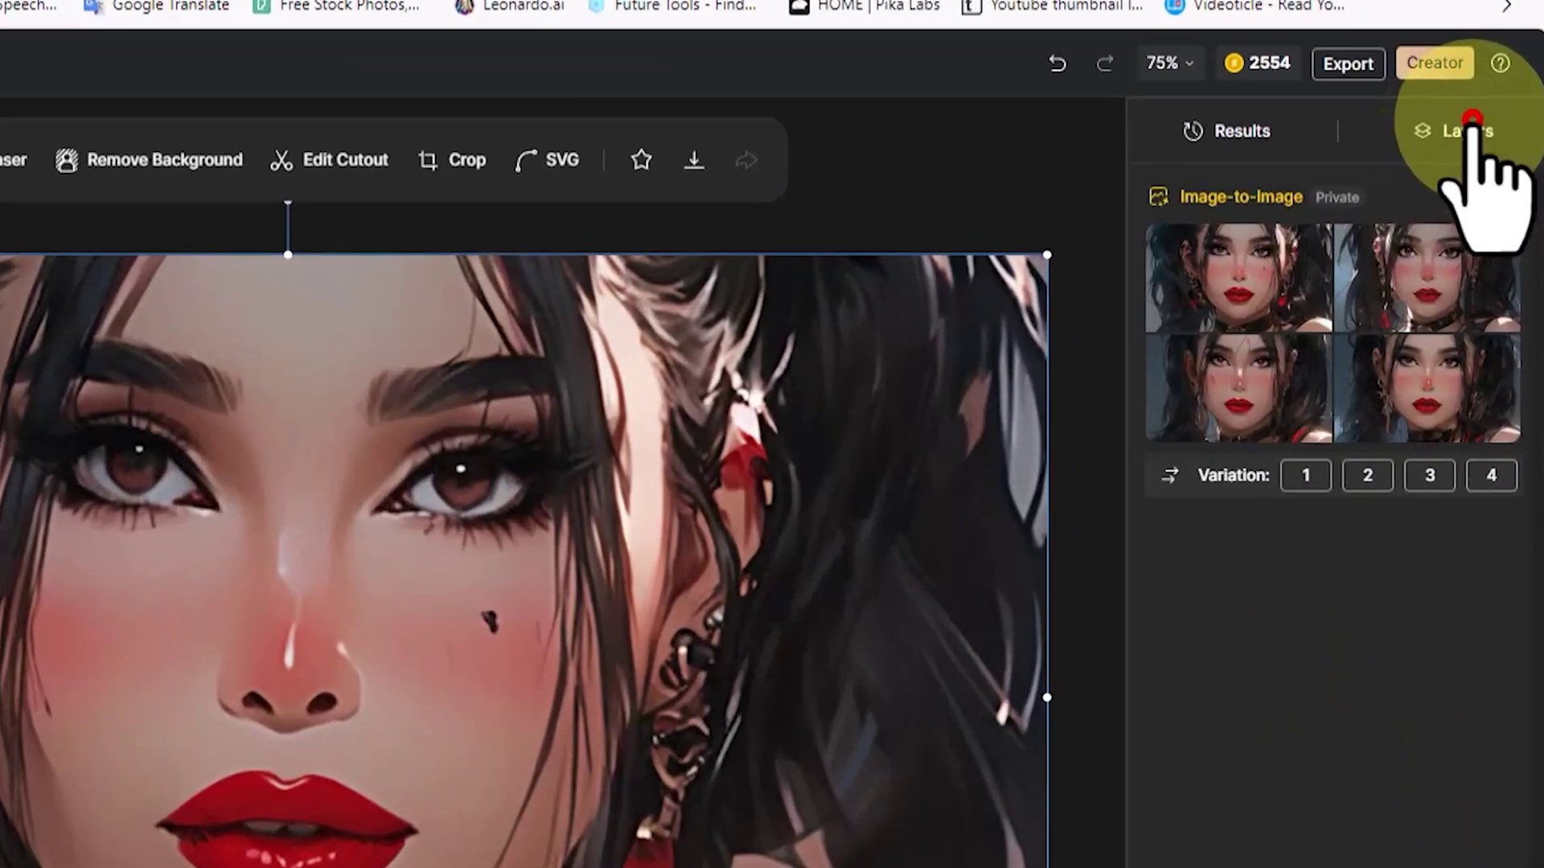
click(1486, 154)
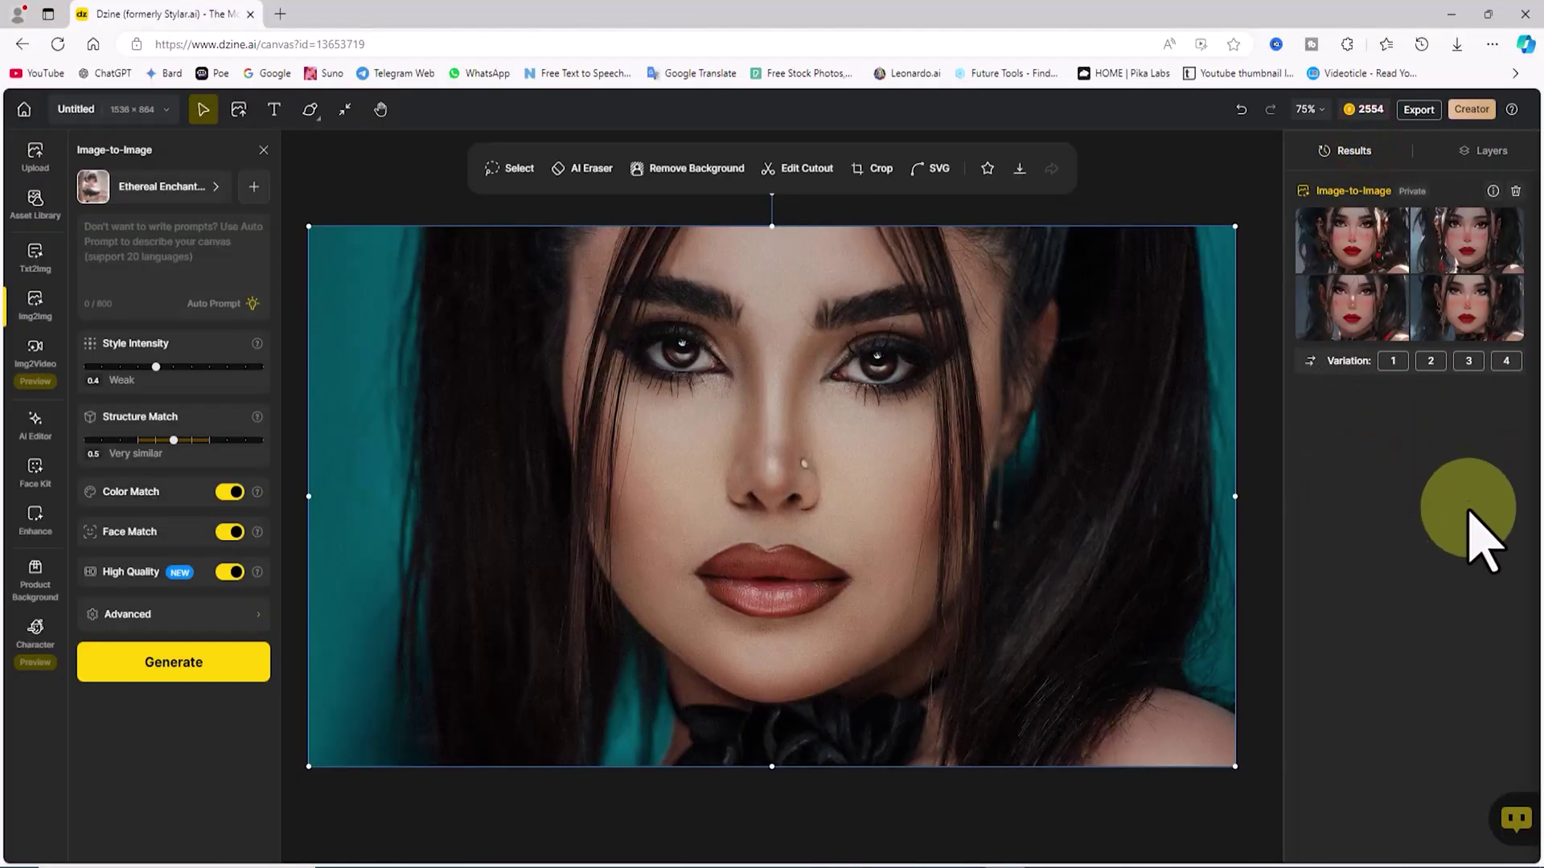
click(210, 186)
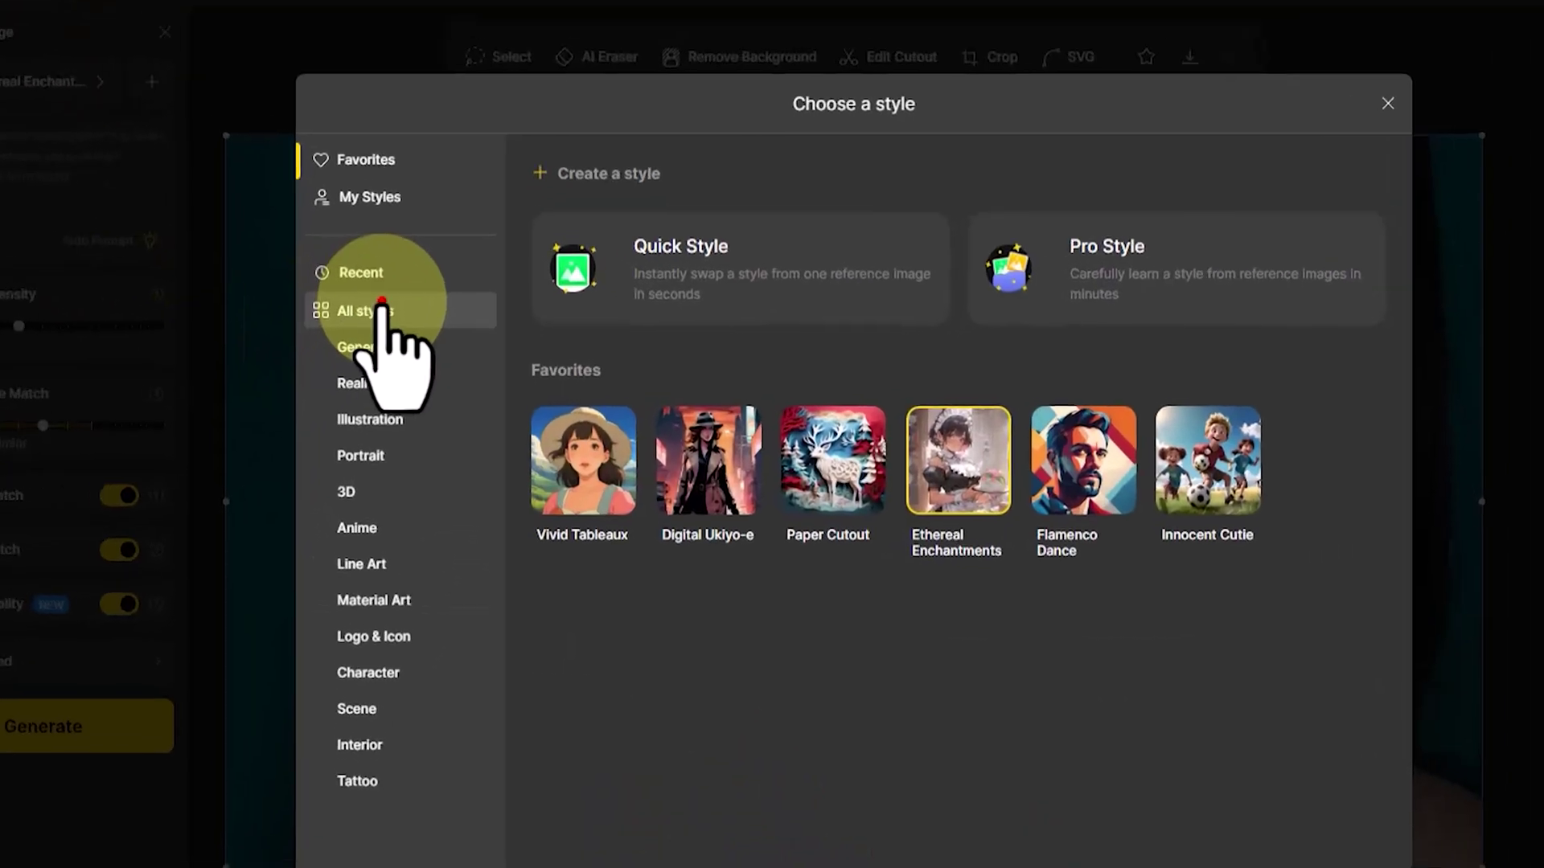
click(433, 354)
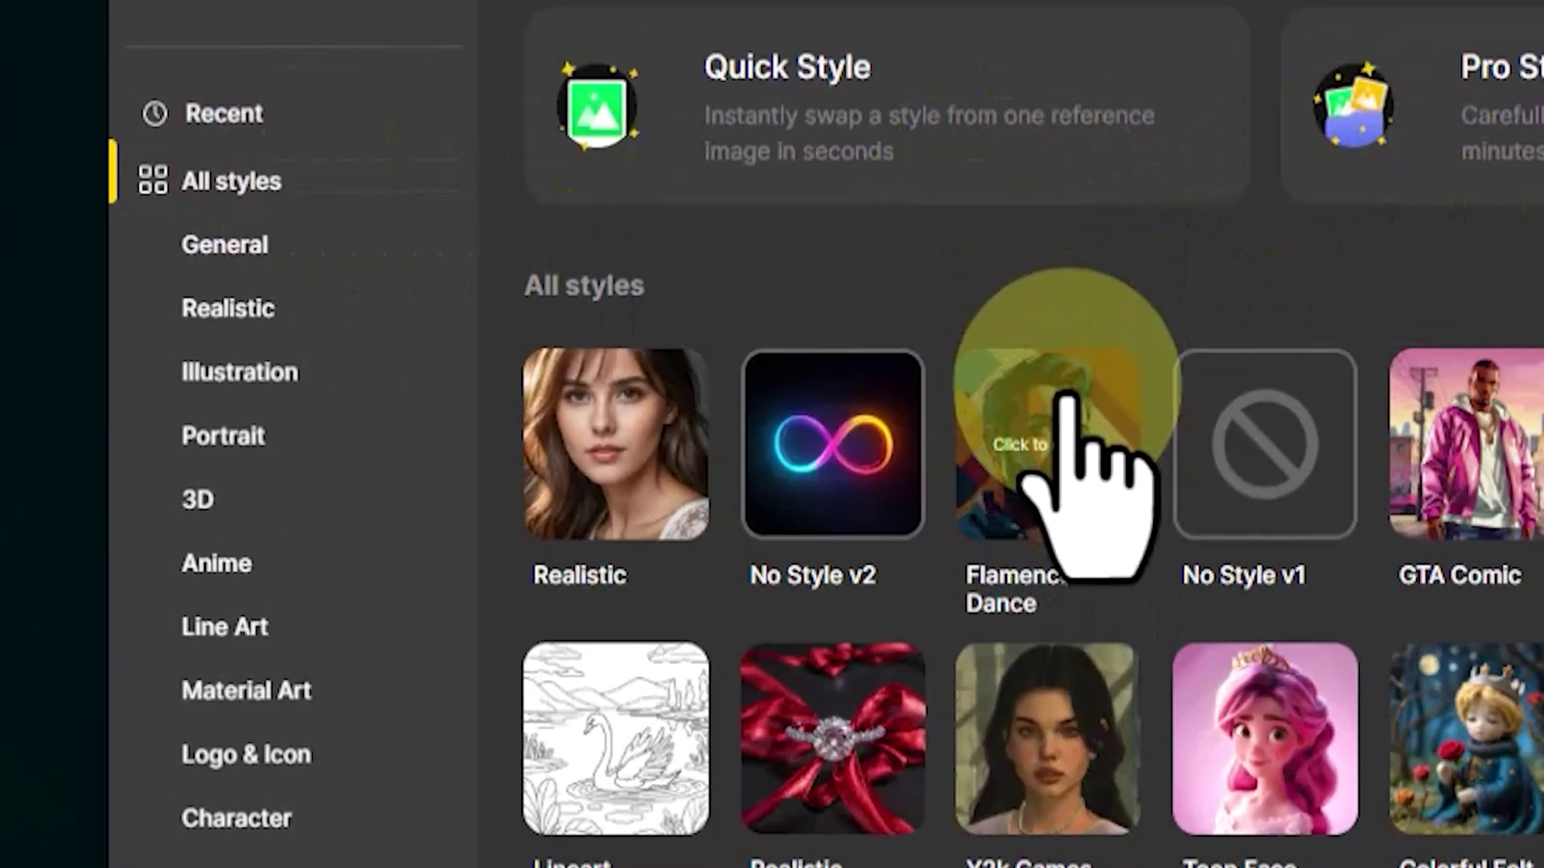
click(1068, 398)
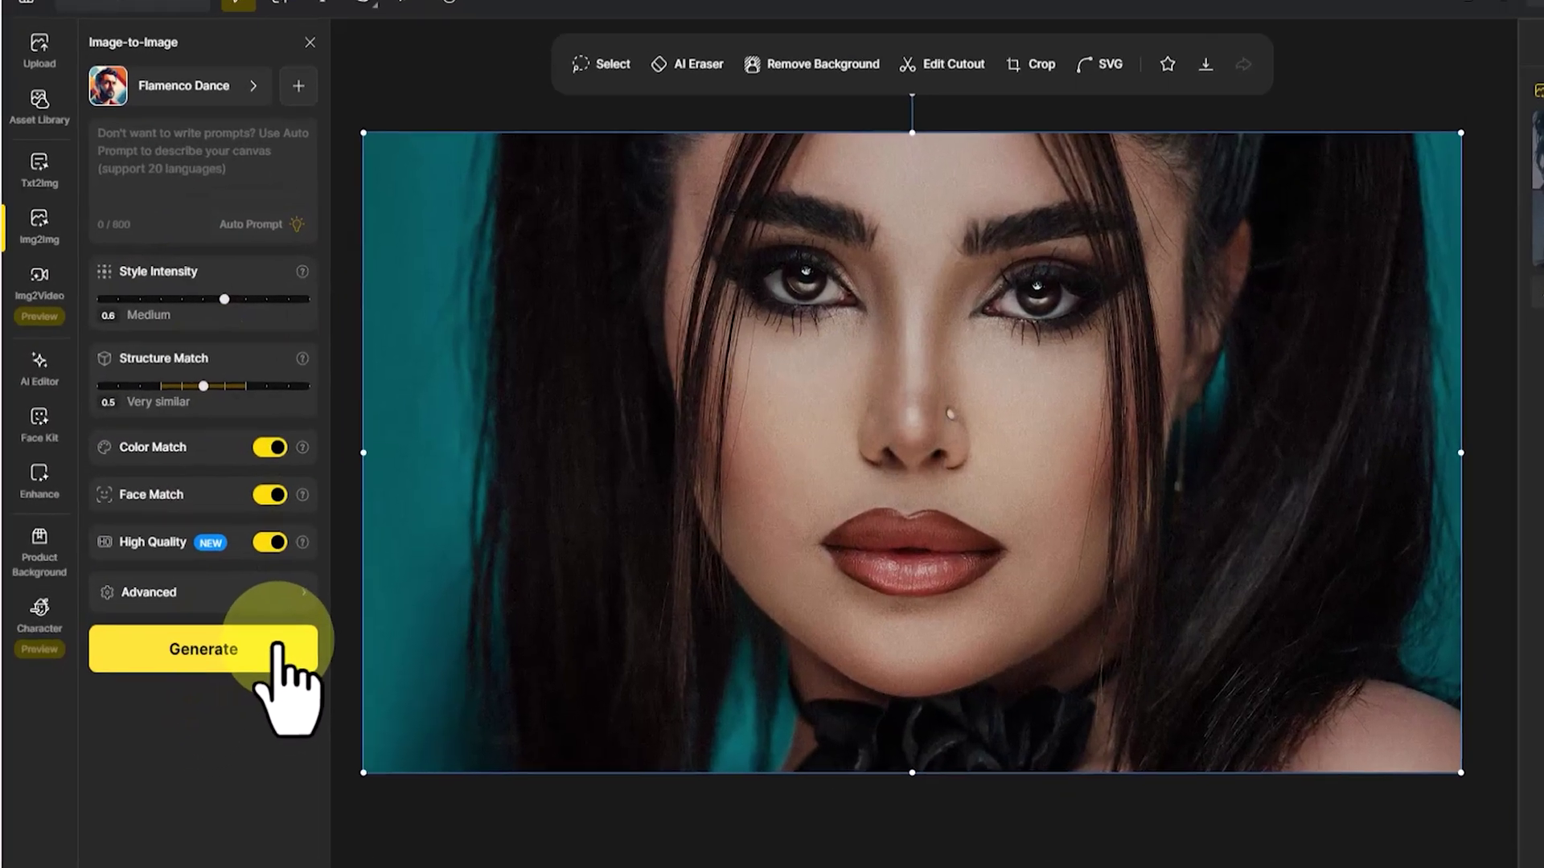
click(236, 656)
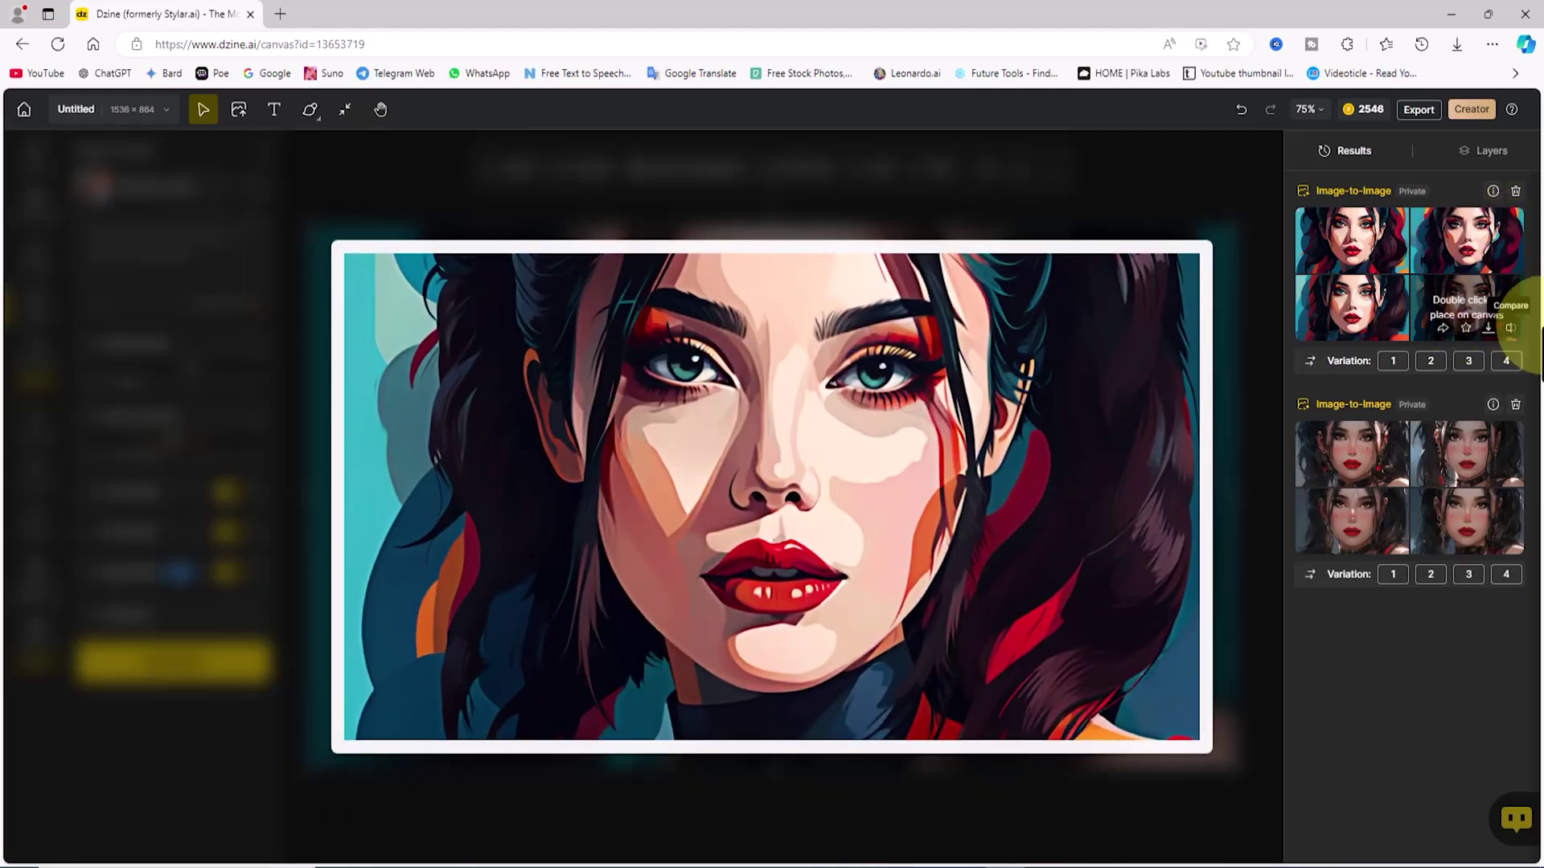
Place the top-left Flamenco Dance result on the canvas and show the layers list
double_click(1354, 258)
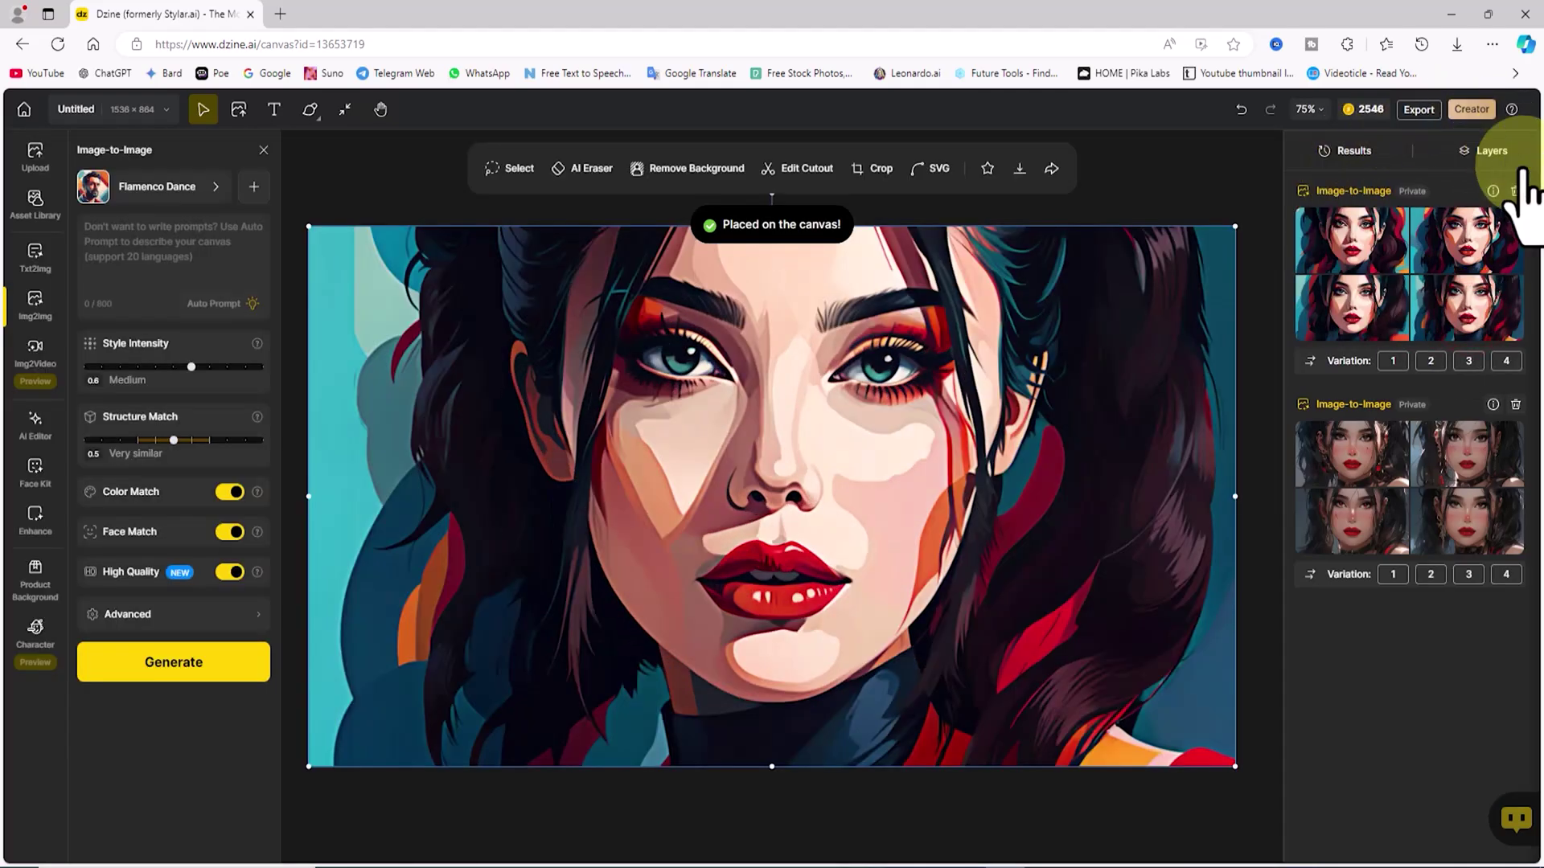
click(1492, 150)
Hide the Layer 6, 7 and 8 illustrations in the Layers list
click(1505, 208)
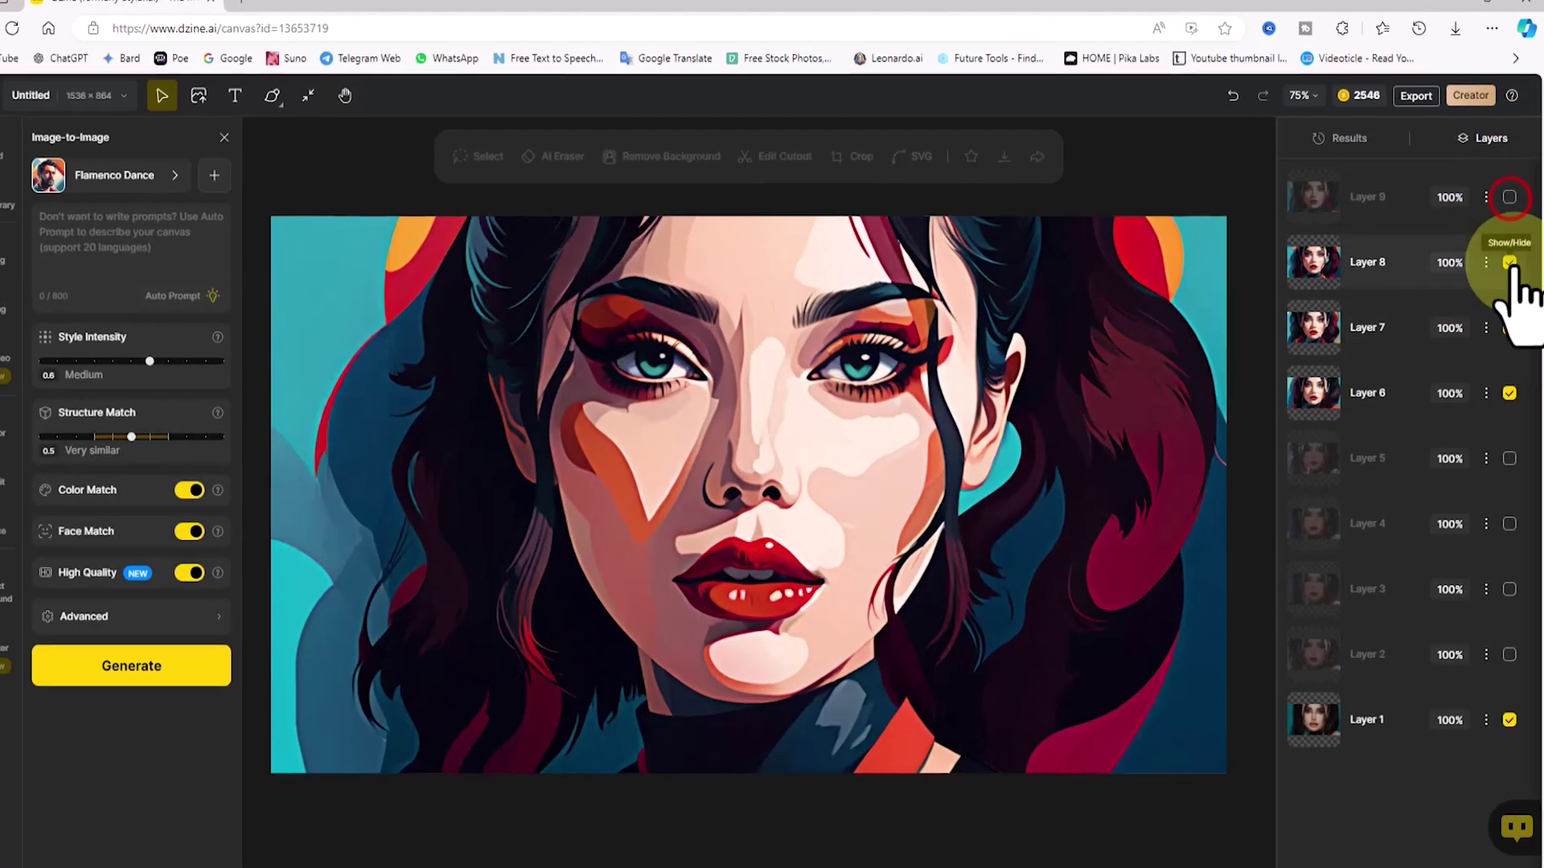
click(1509, 262)
click(1510, 328)
click(1509, 393)
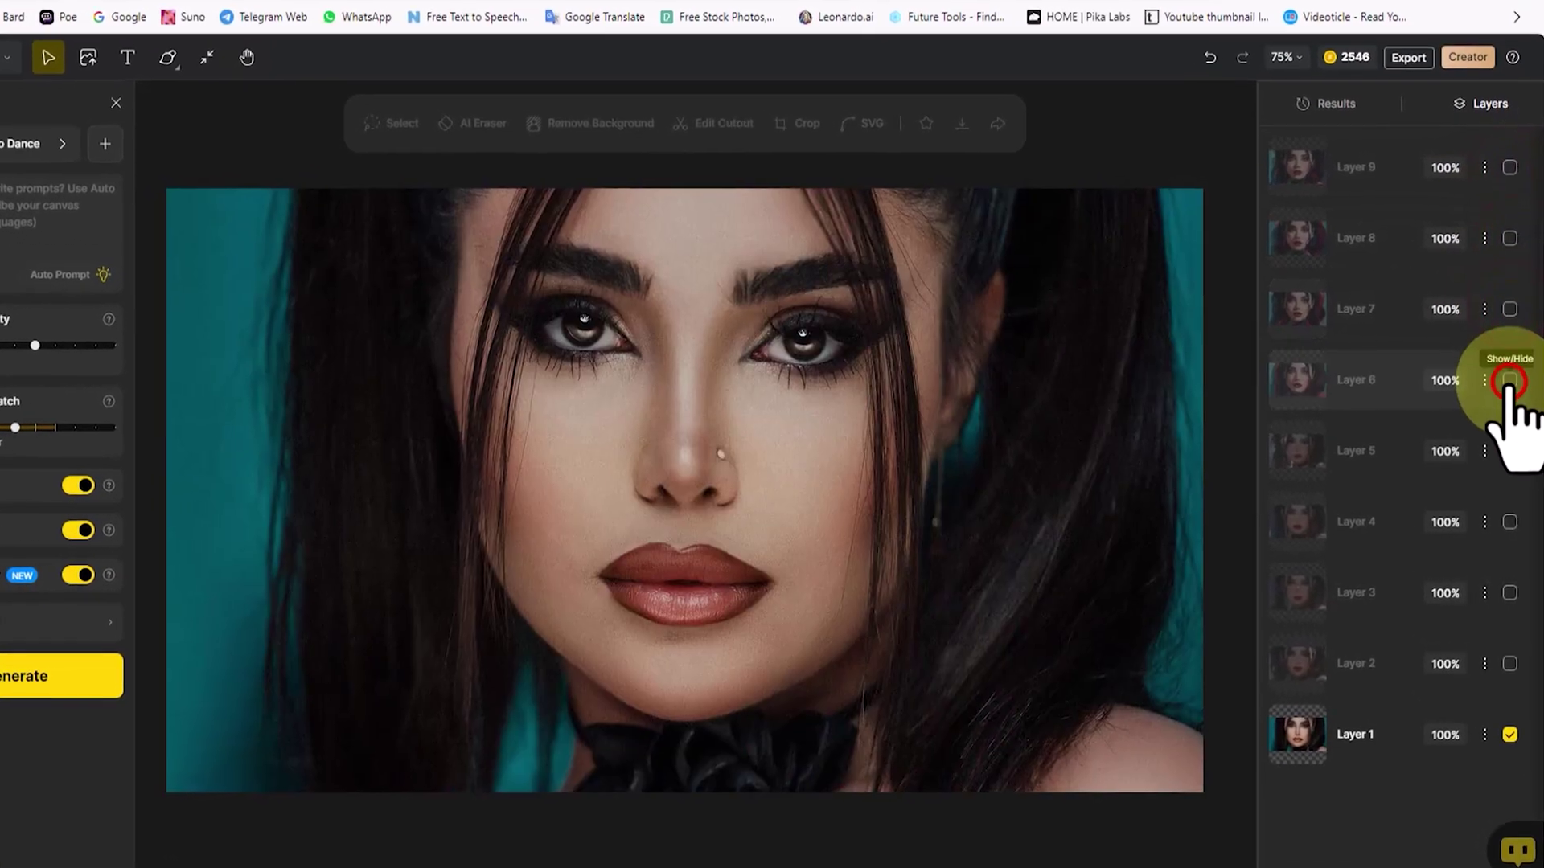
click(1510, 393)
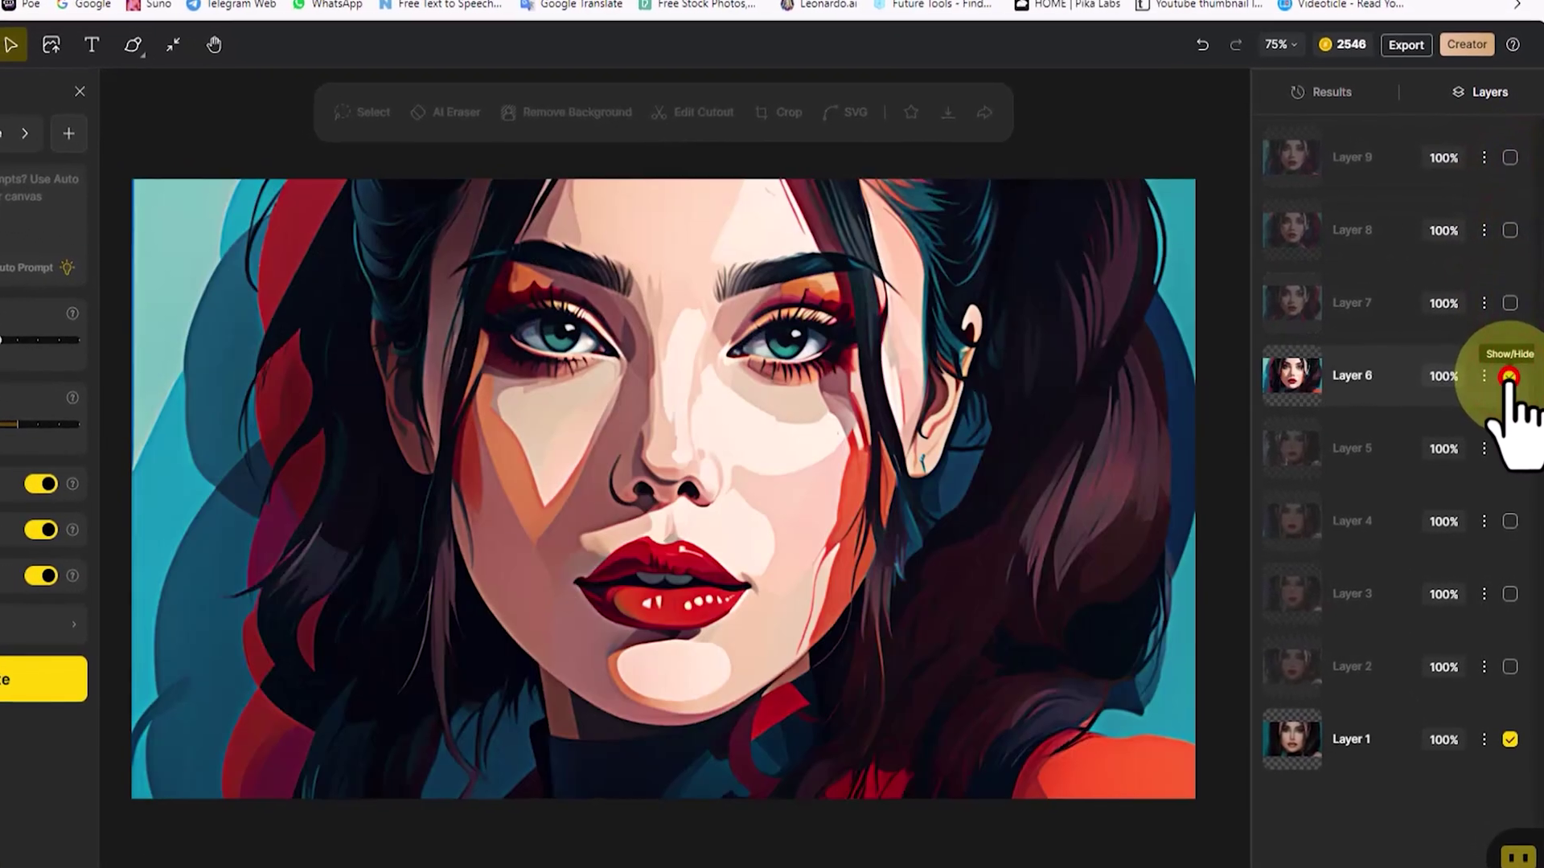
click(1509, 376)
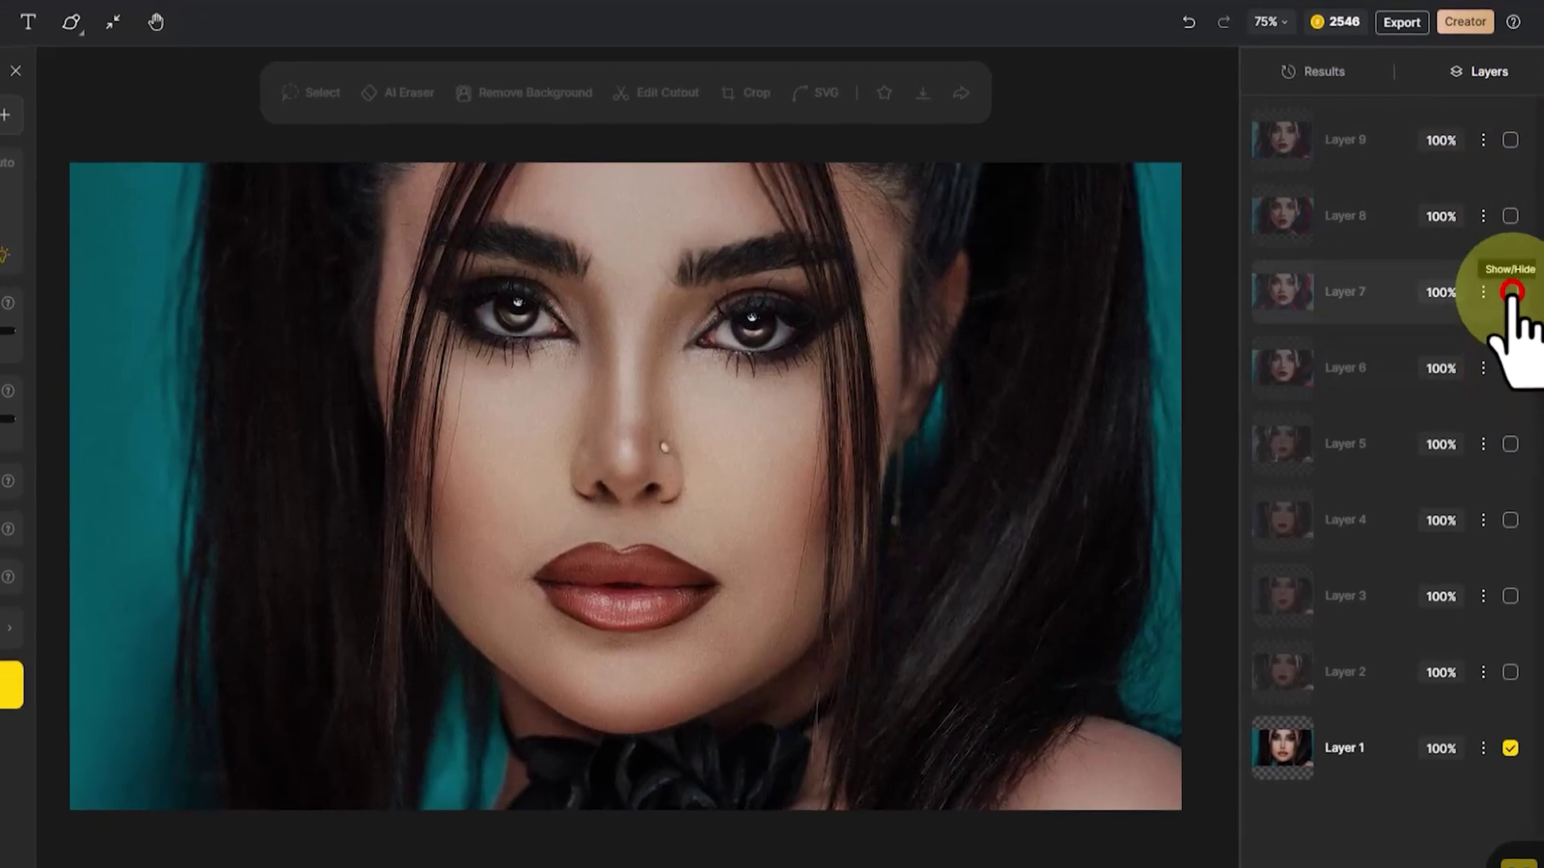
click(1510, 292)
click(1510, 292)
click(1510, 216)
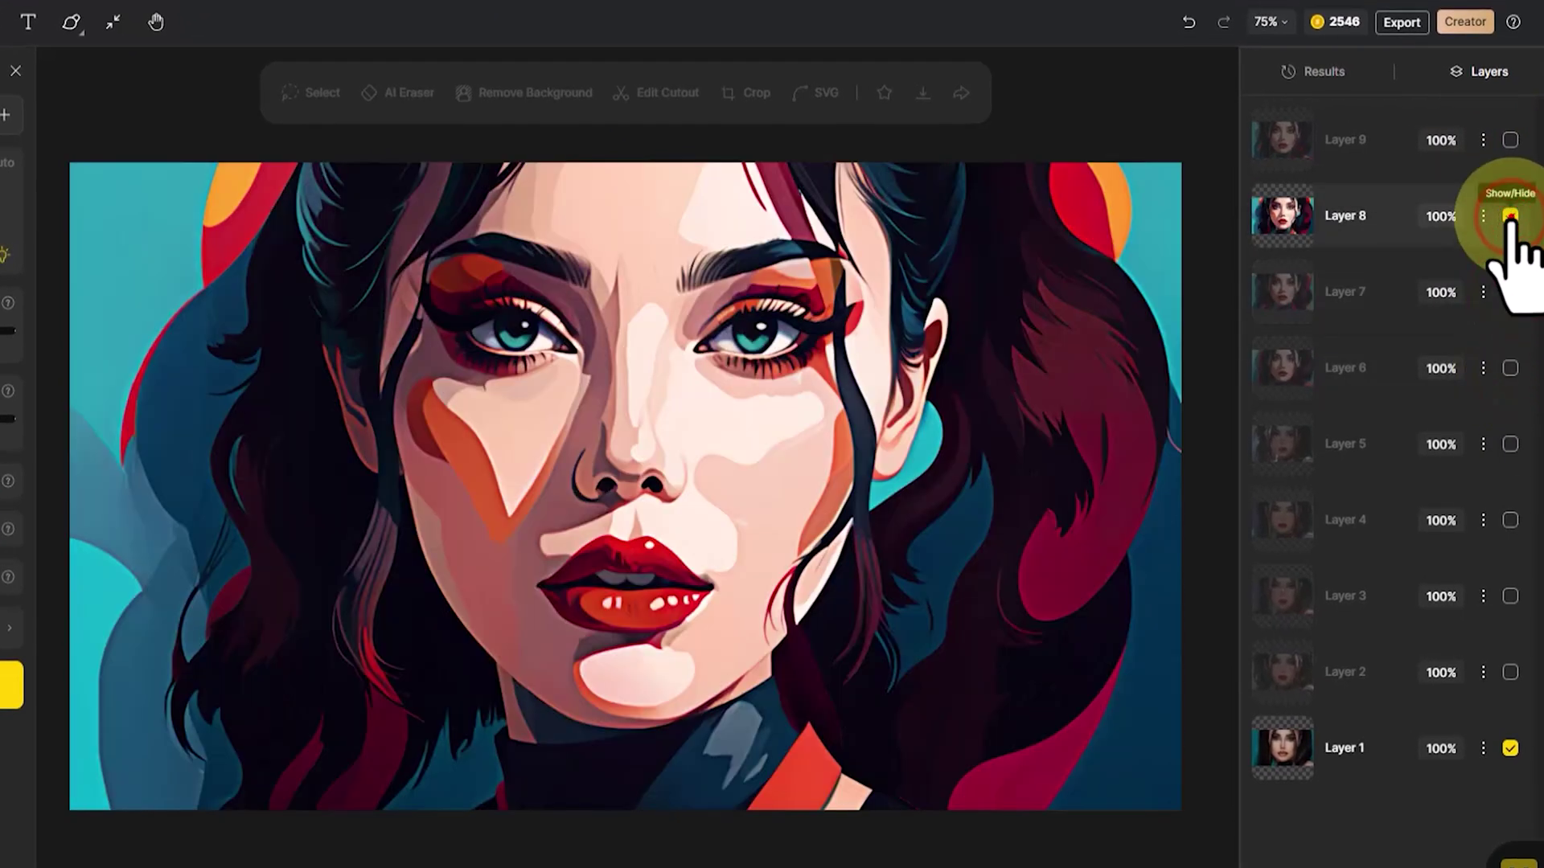
click(1511, 215)
Keep Layer 9 visible over the Layer 1 photo and select Layer 9
click(1510, 140)
click(1510, 139)
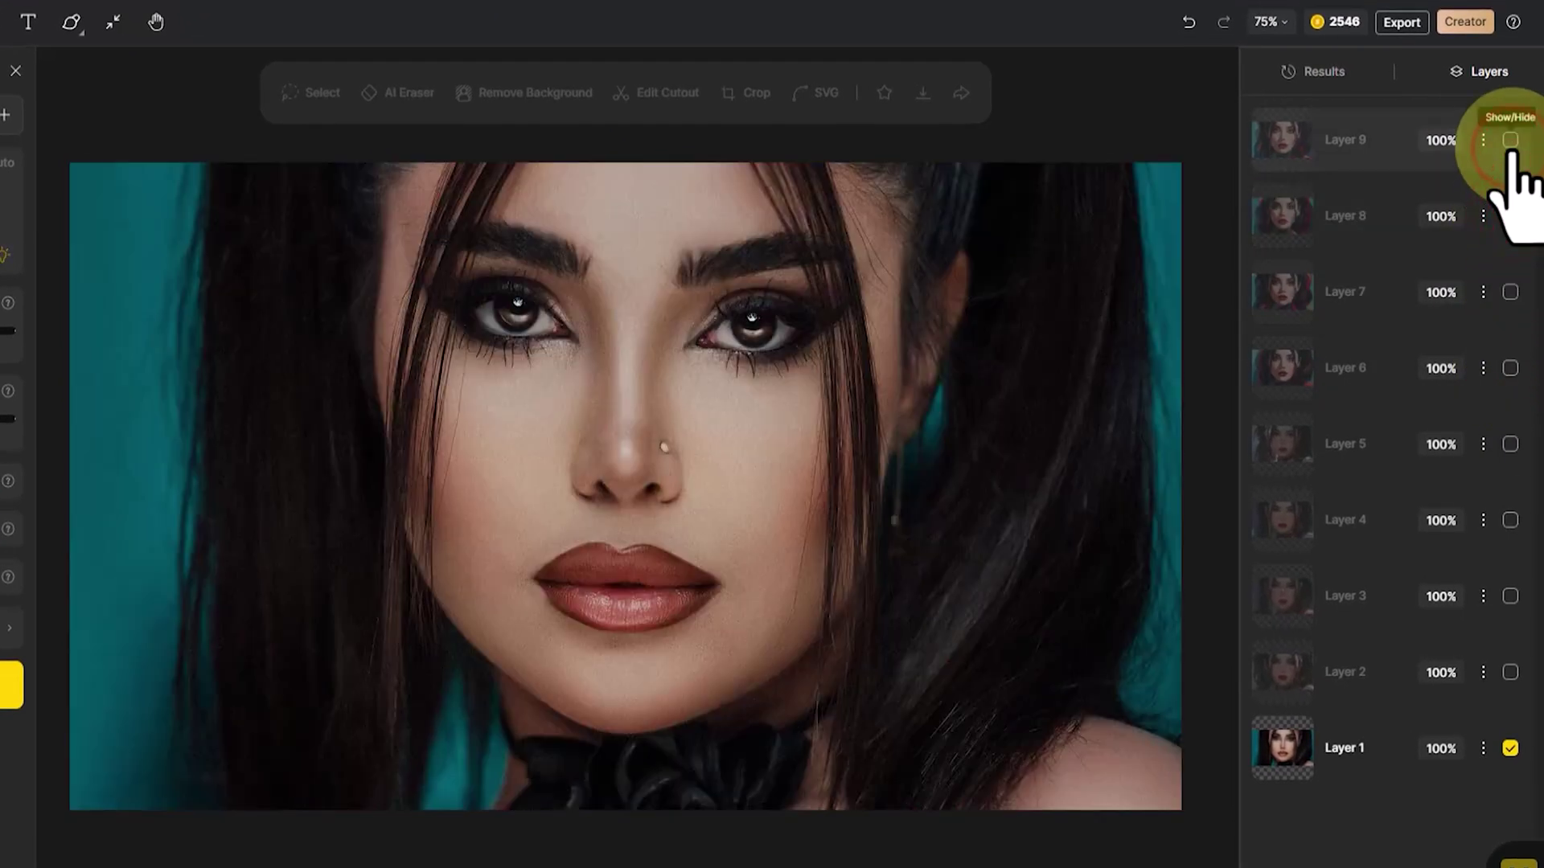
click(1510, 140)
click(1511, 139)
click(1511, 140)
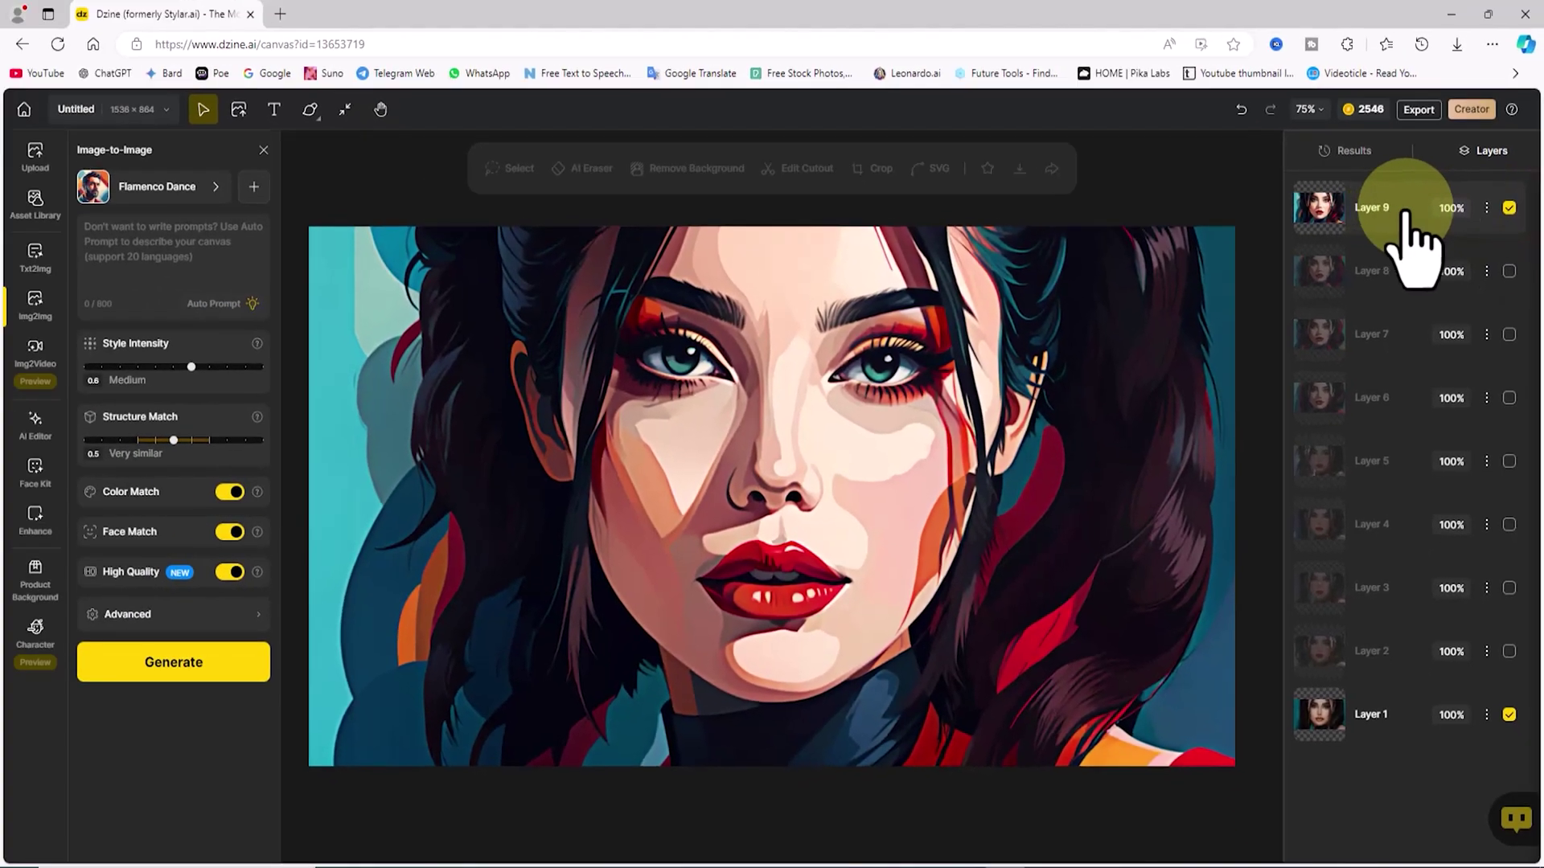
click(1406, 213)
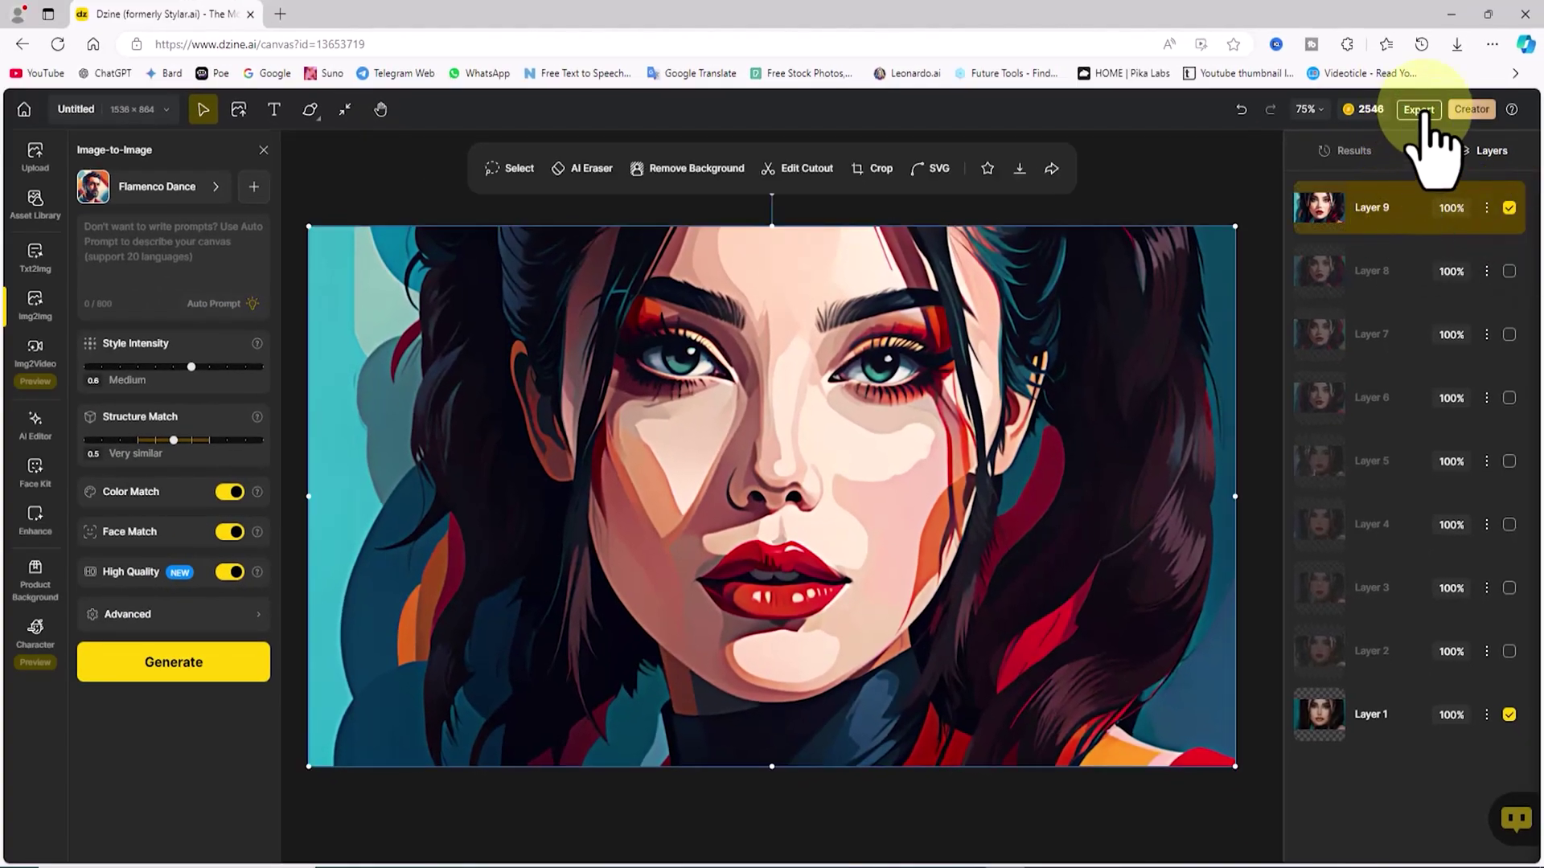
Export the Layer 9 Flamenco Dance illustration as a JPG
click(1420, 111)
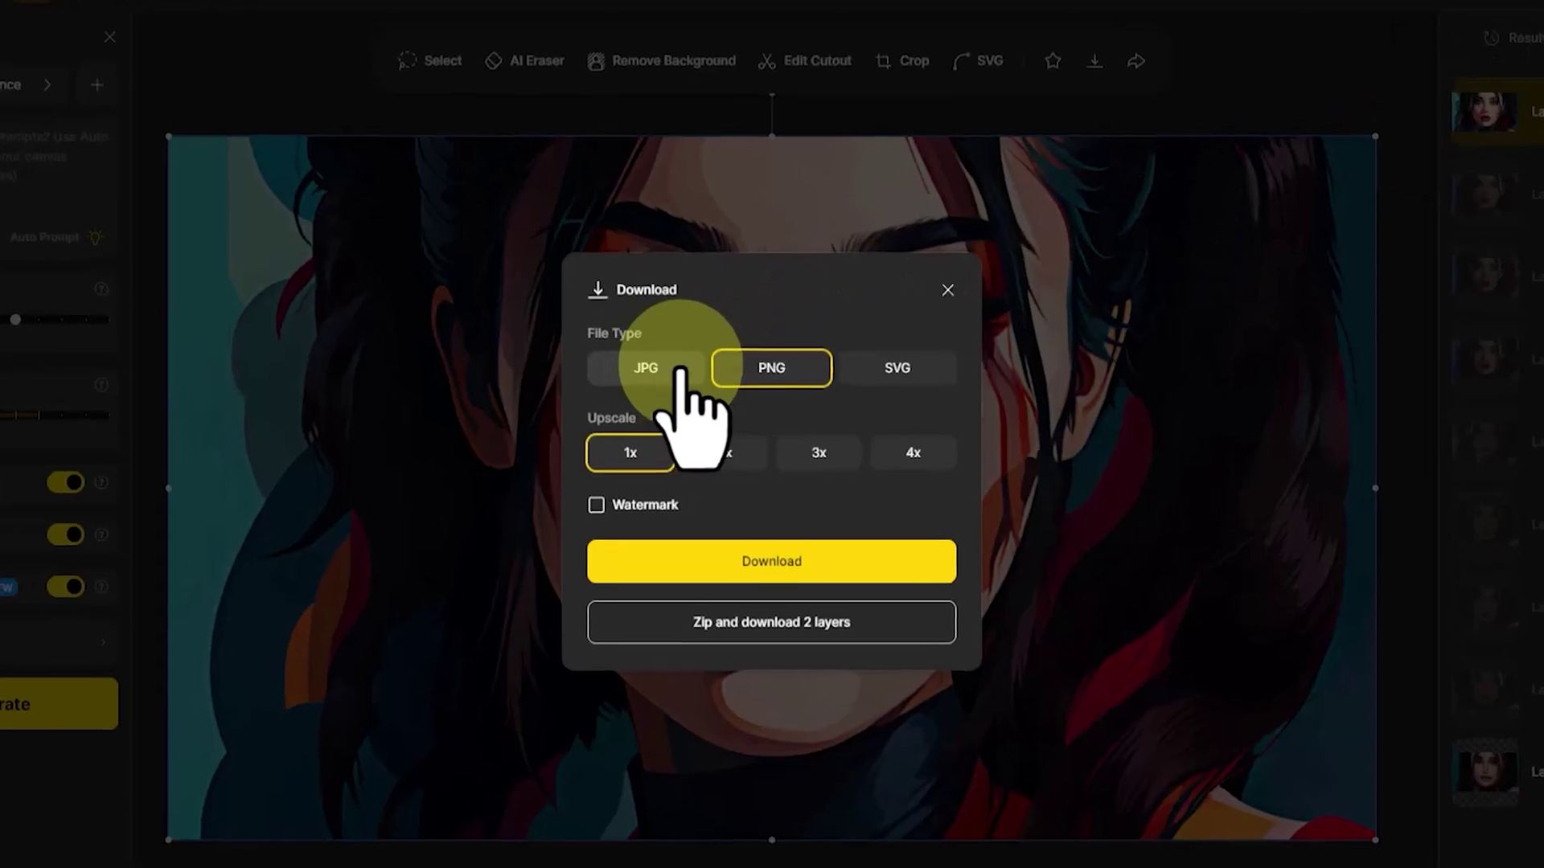
click(678, 371)
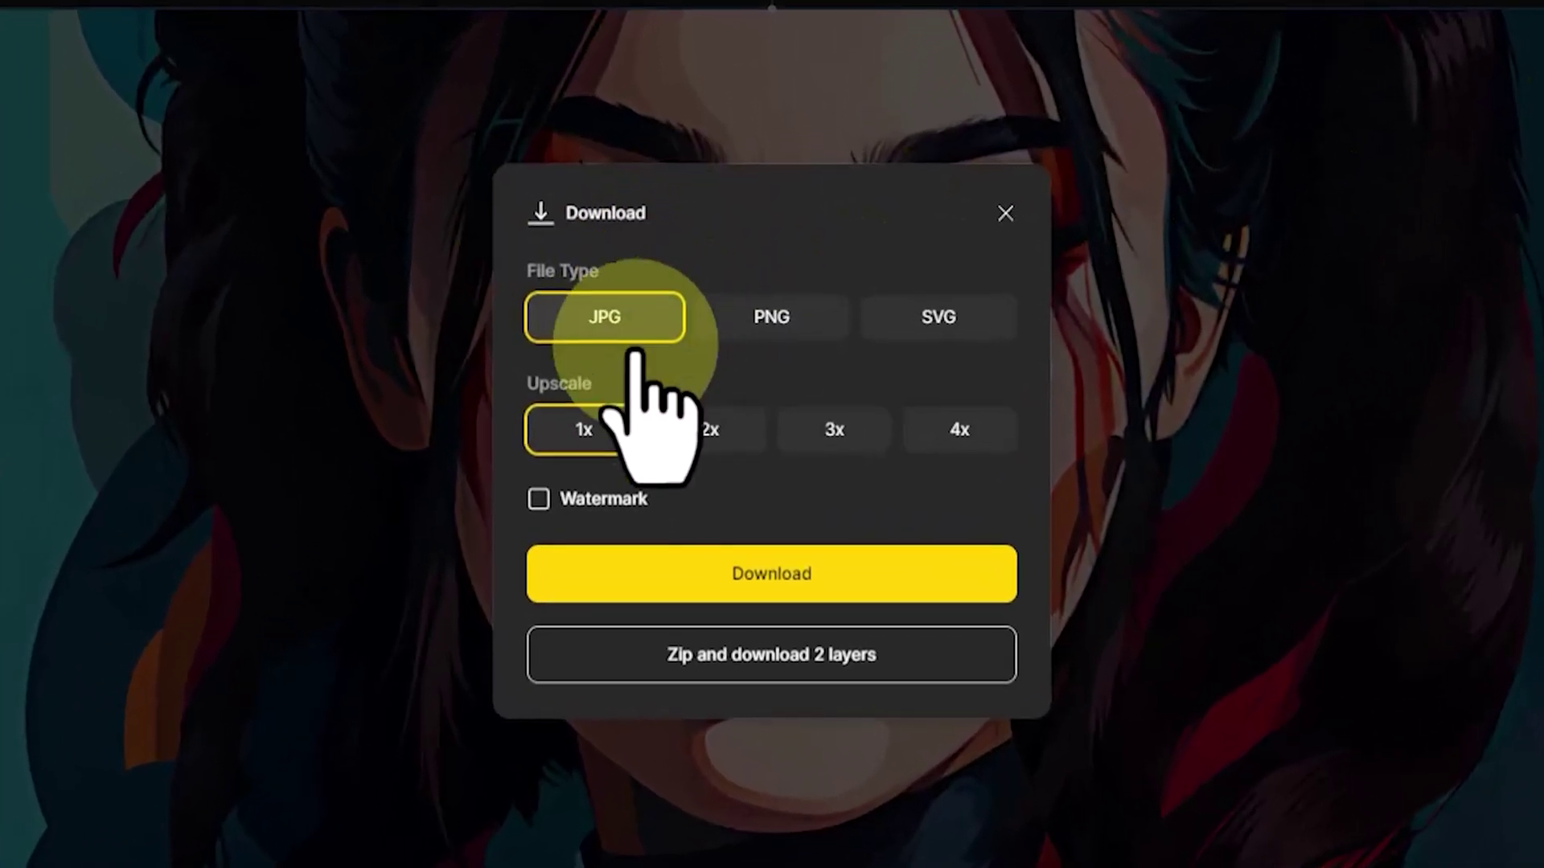
click(960, 573)
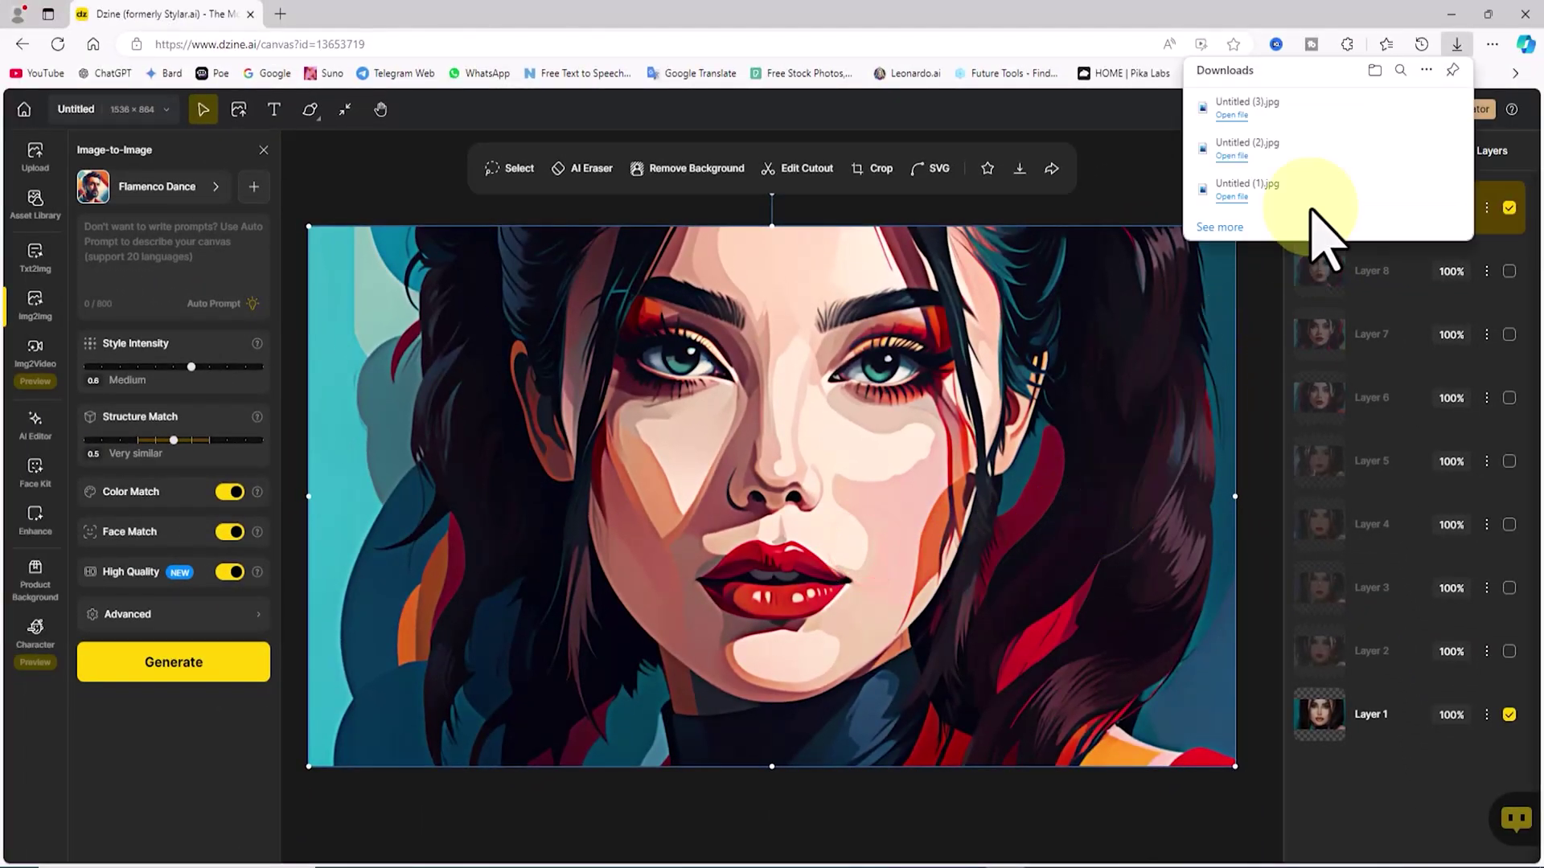
Open the downloaded Untitled (3).jpg, then hide Layer 9 and select the Layer 1 photo
click(1239, 116)
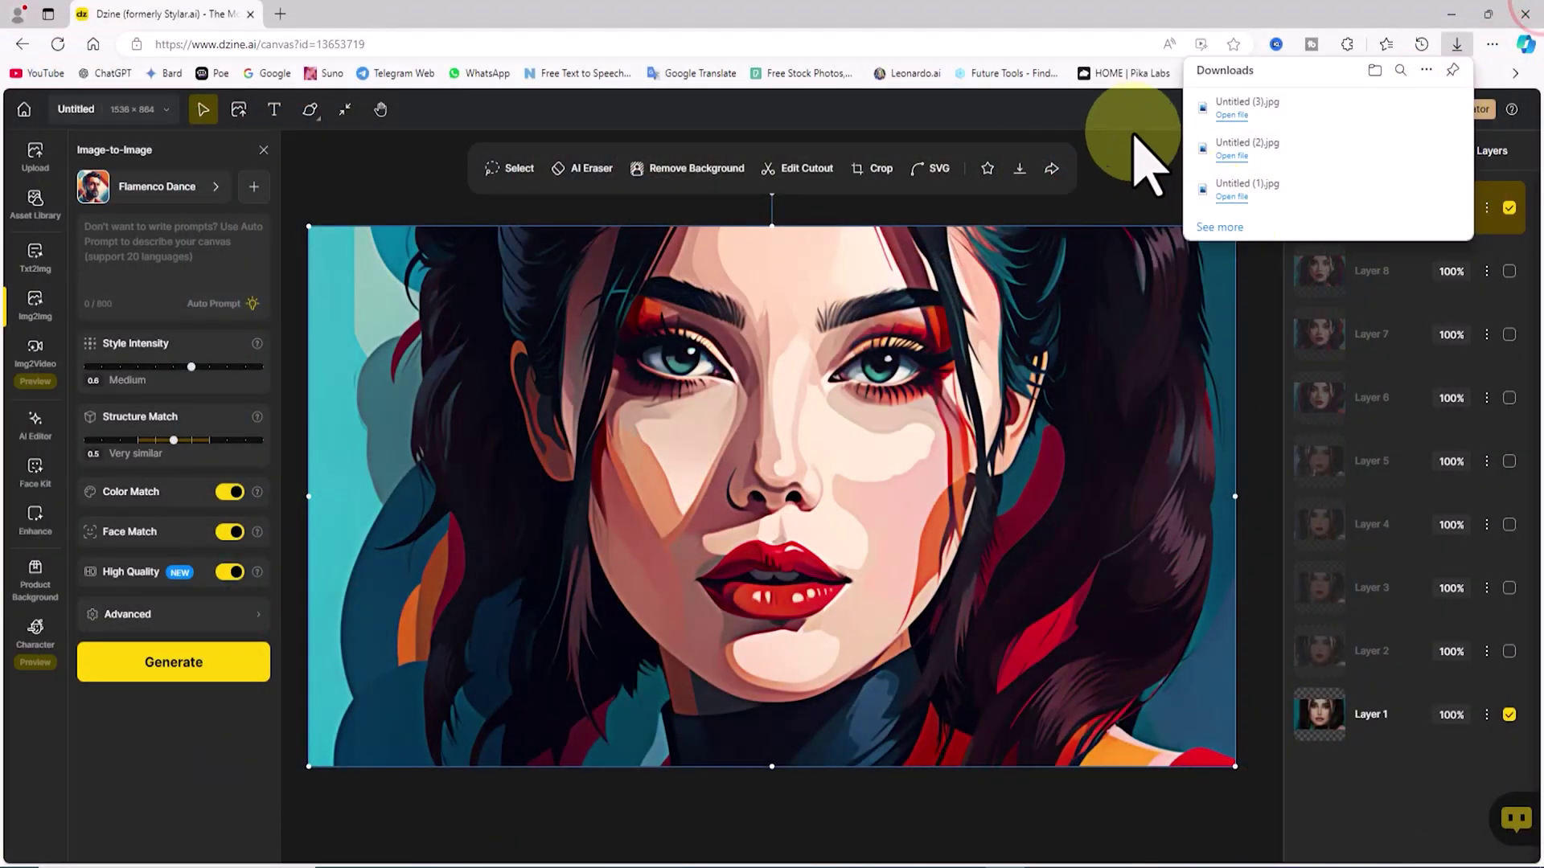
click(1143, 112)
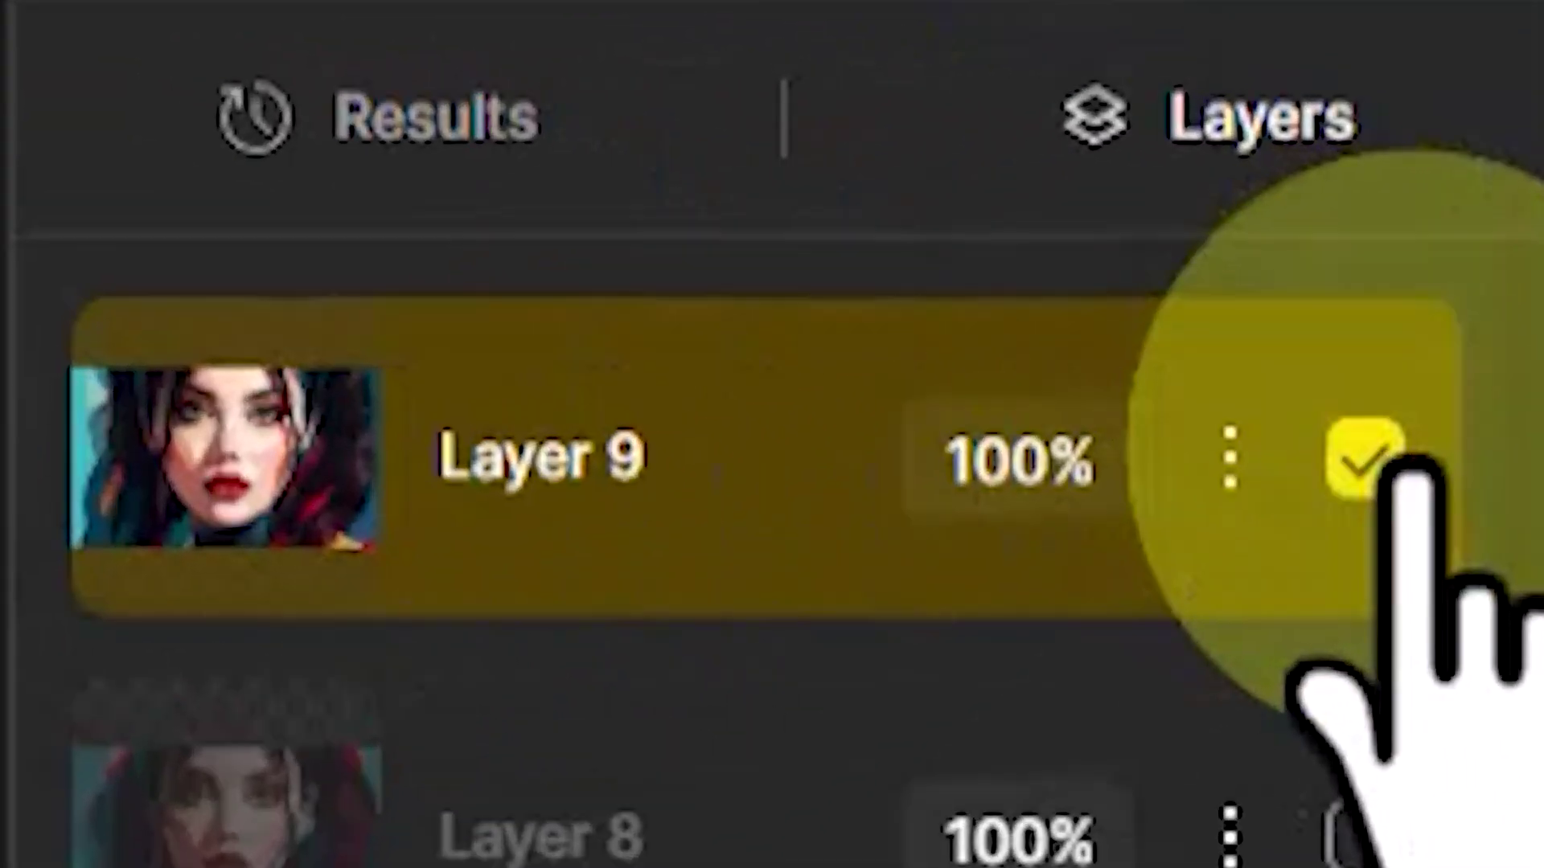
click(1509, 208)
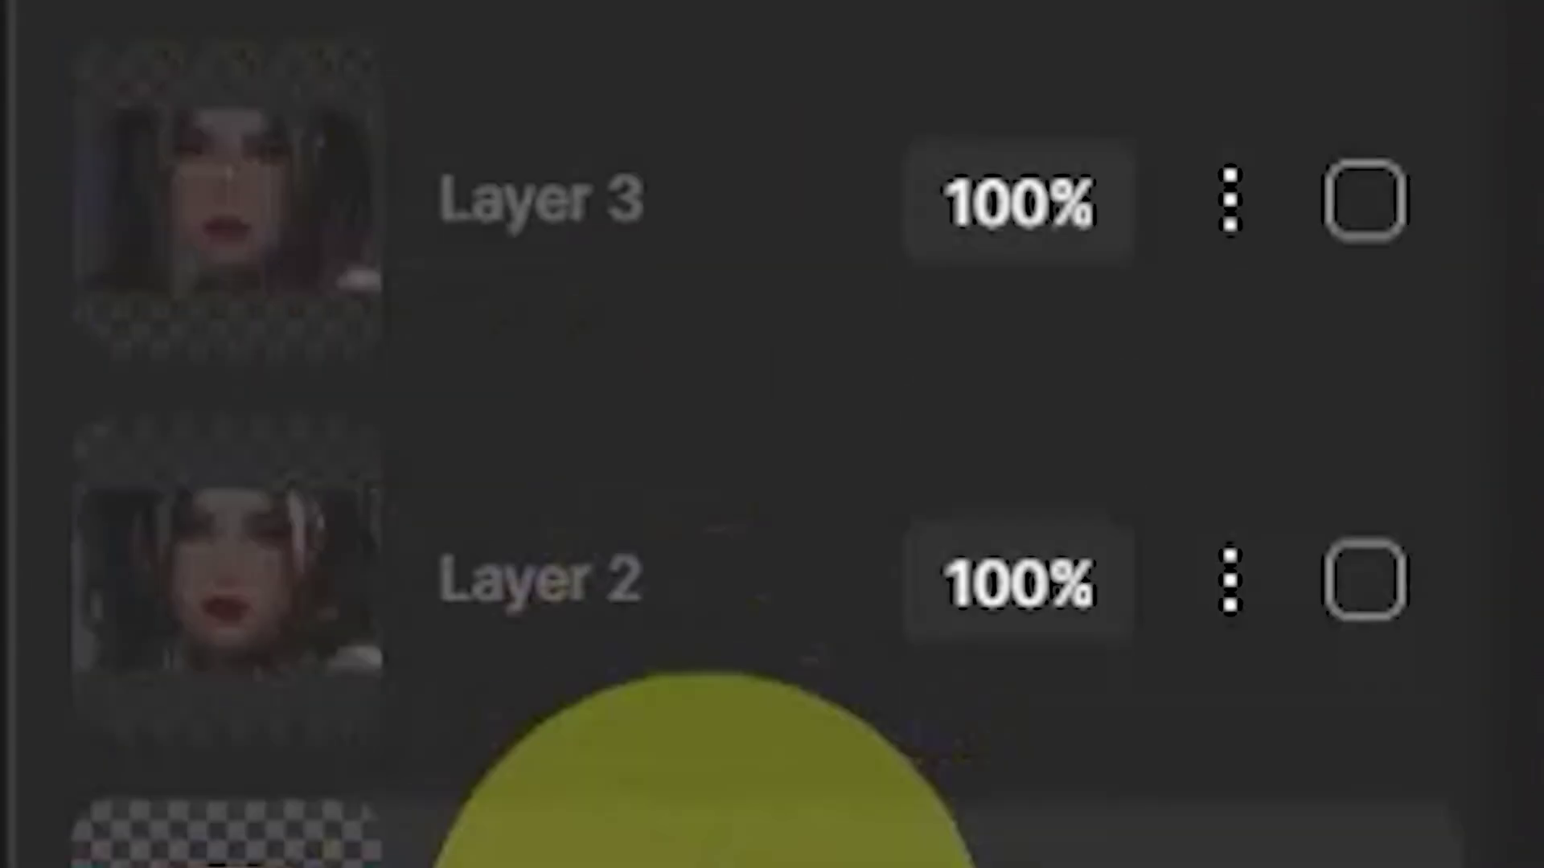
click(691, 354)
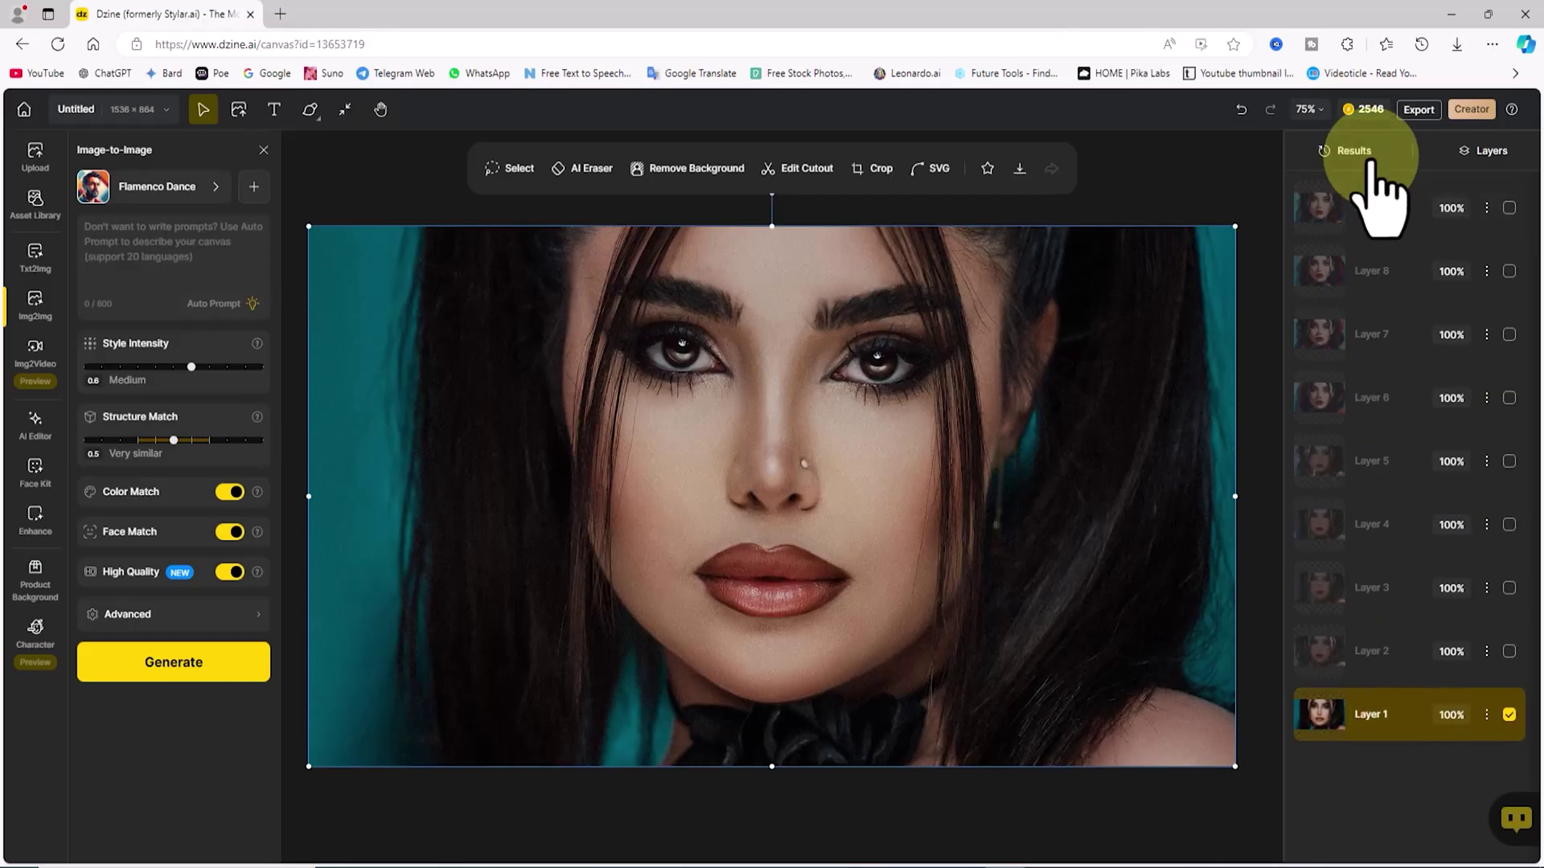
Back in Results, switch the style to Innocent Cutie and generate four new portraits
click(1359, 152)
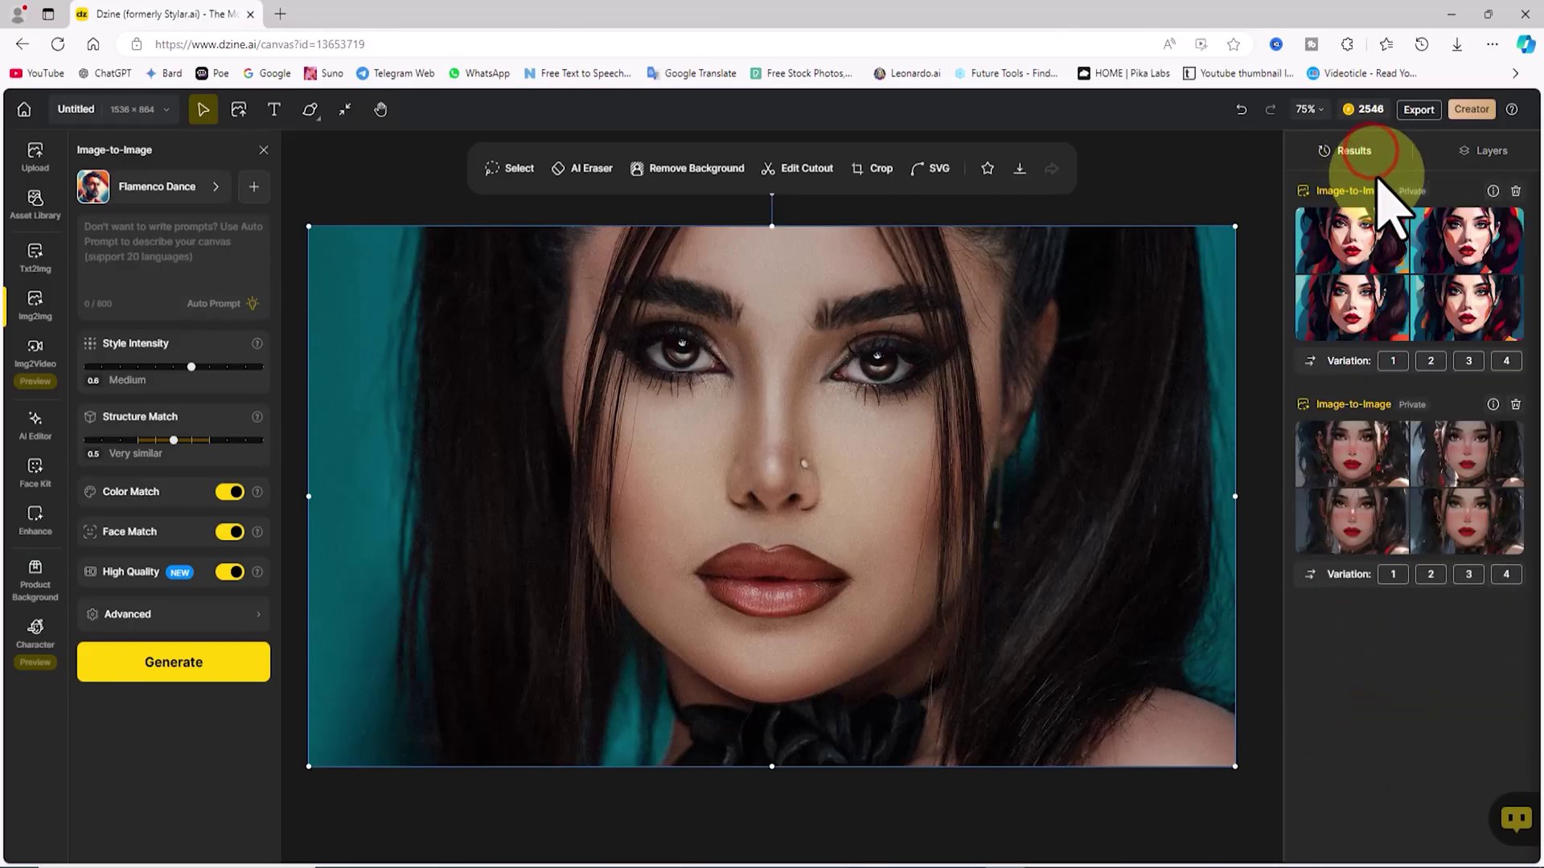
click(193, 189)
scroll(1199, 317, down, 6)
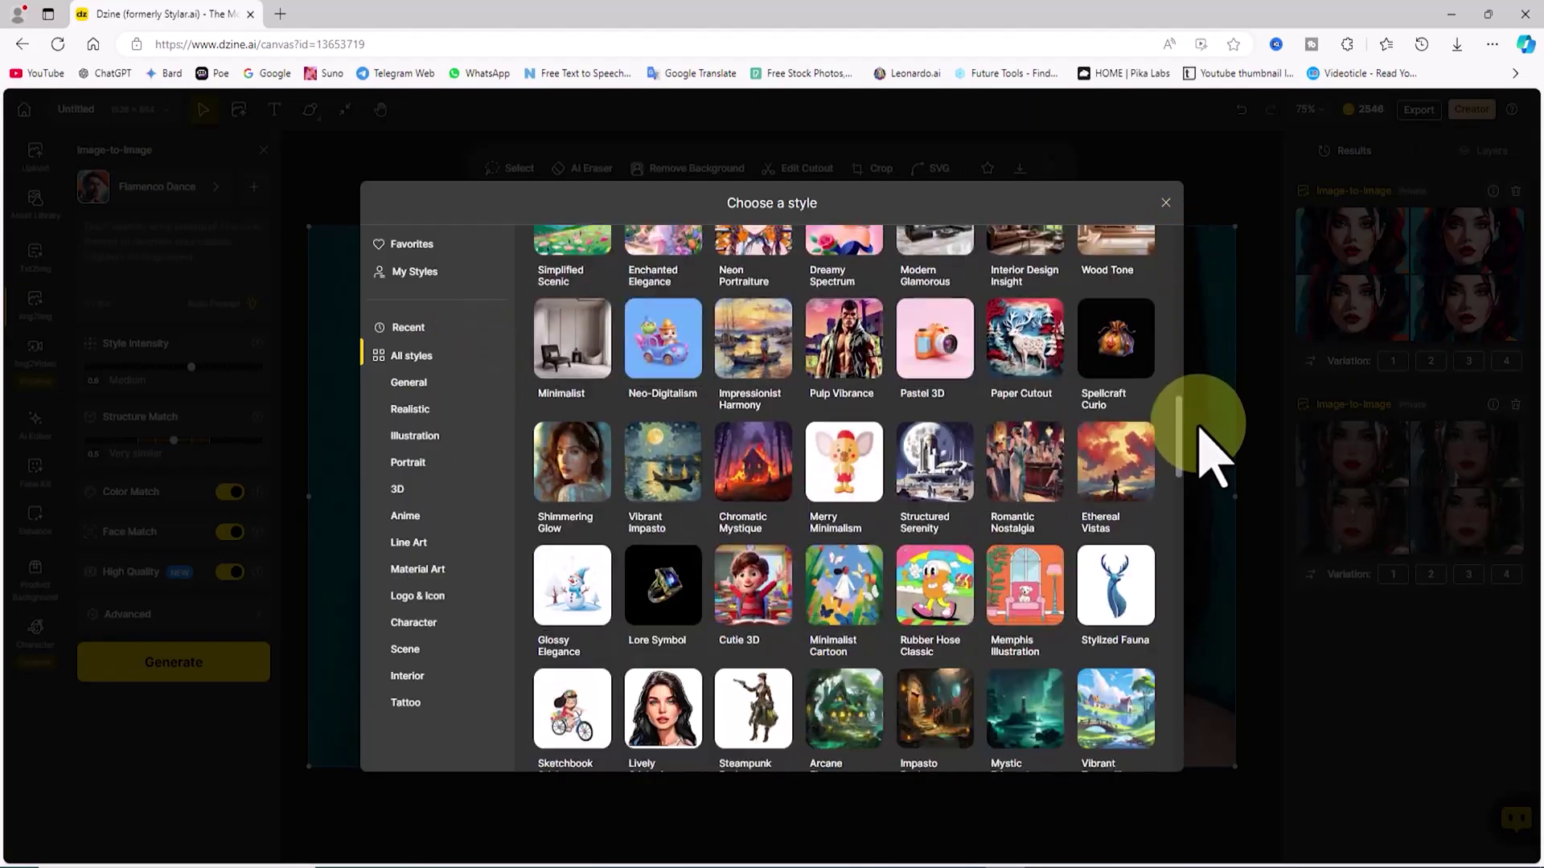
scroll(1203, 432, down, 8)
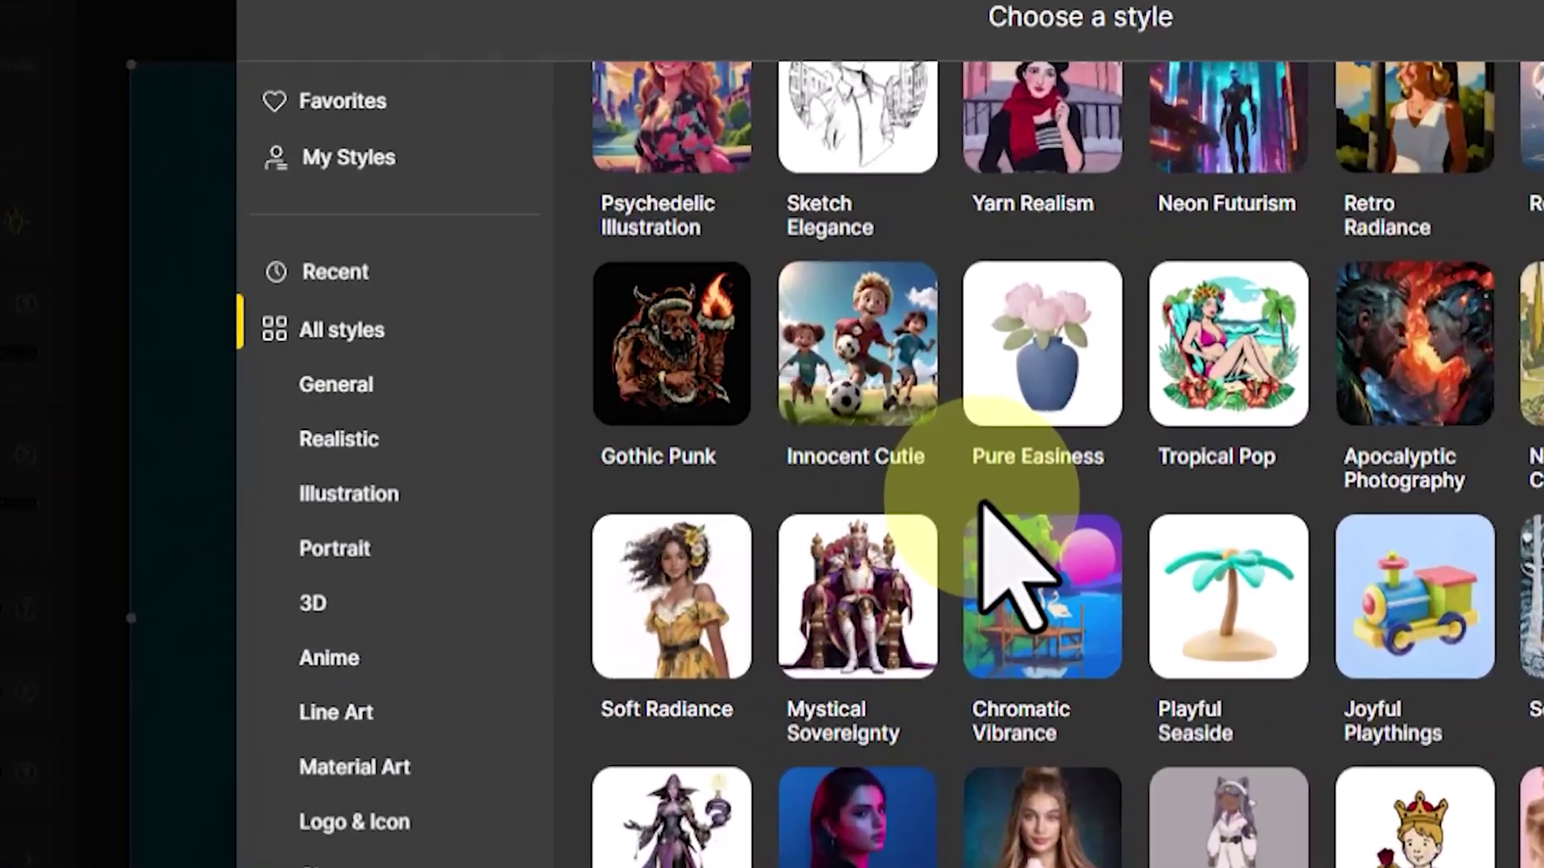
click(845, 354)
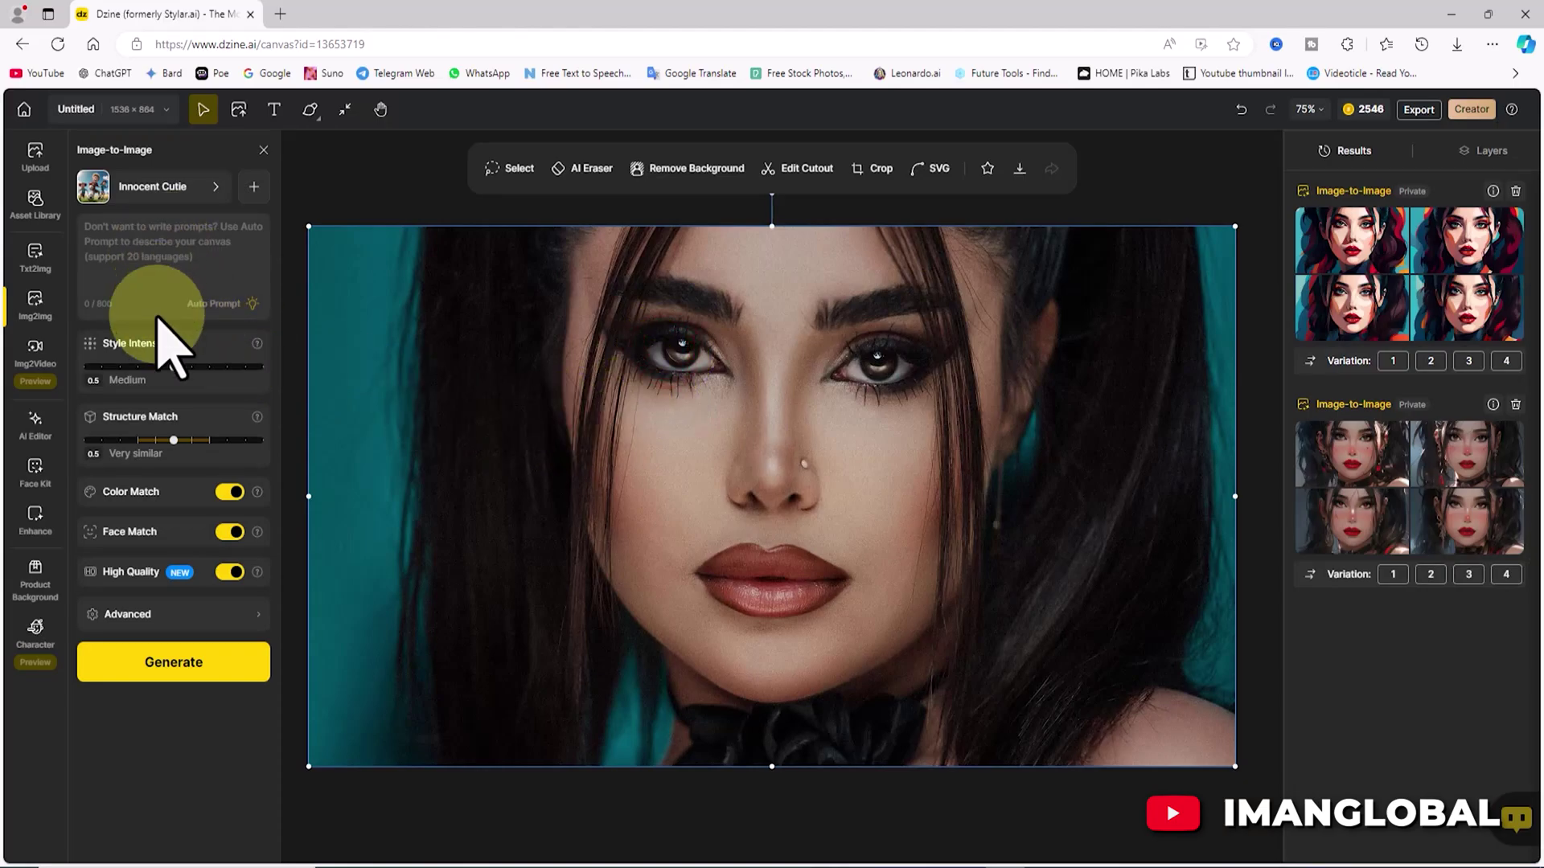
click(238, 664)
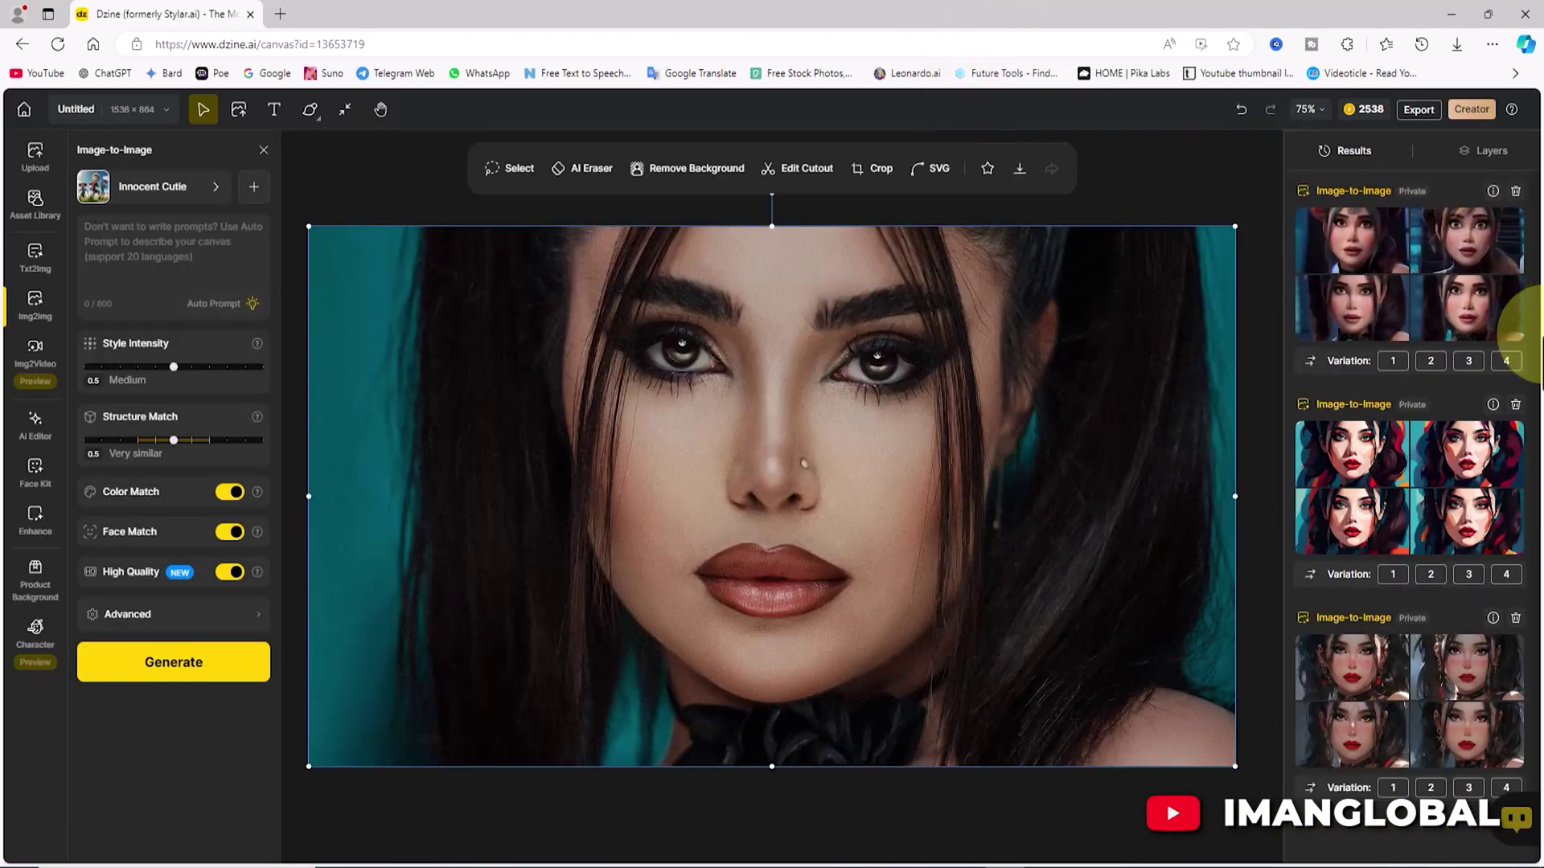
mouse_move(1496, 323)
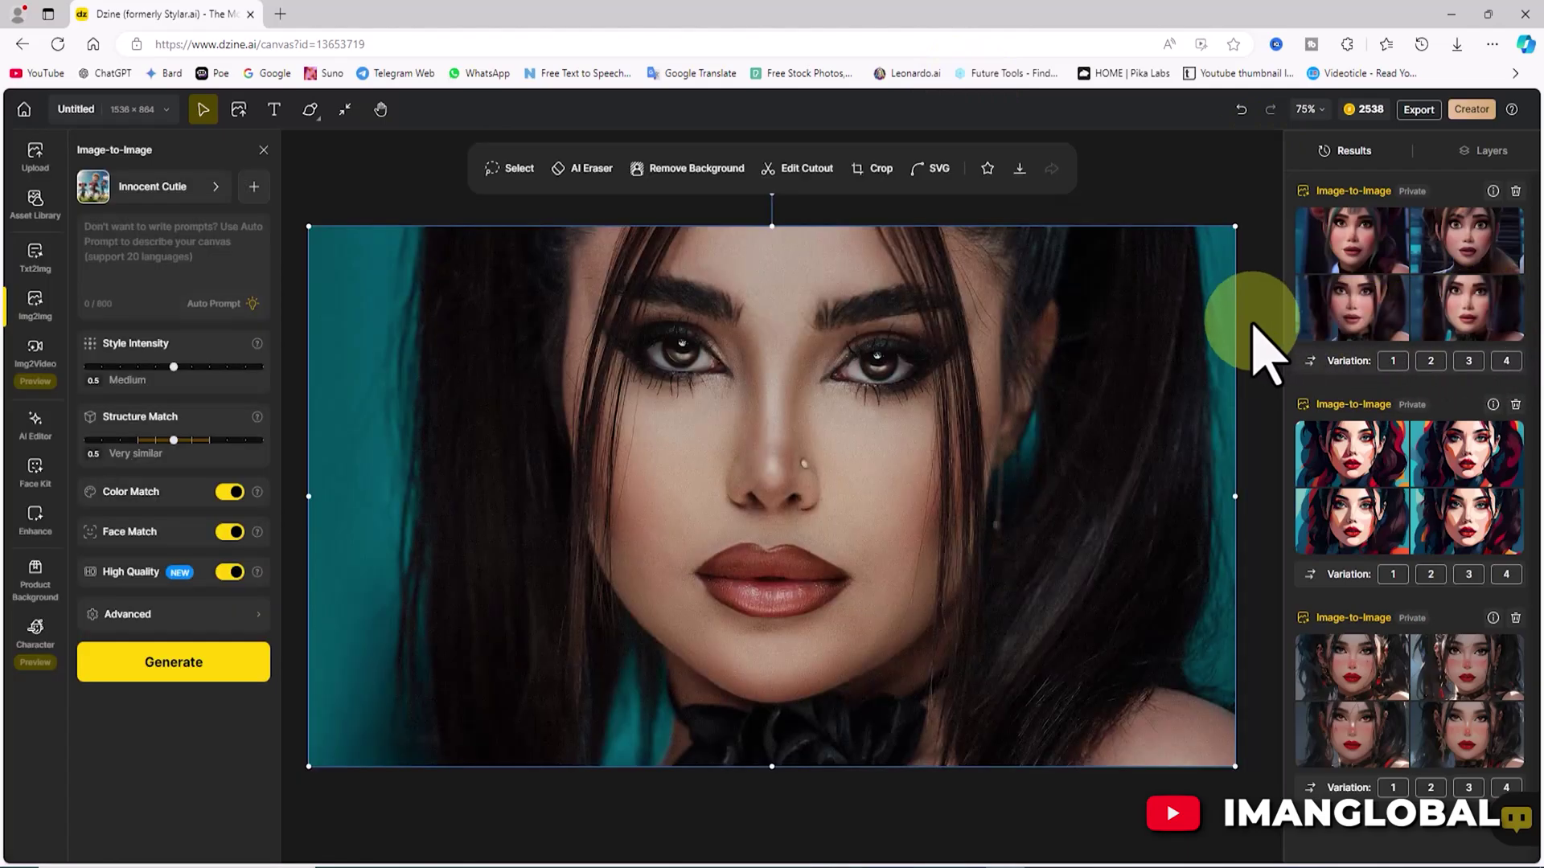
mouse_move(1319, 323)
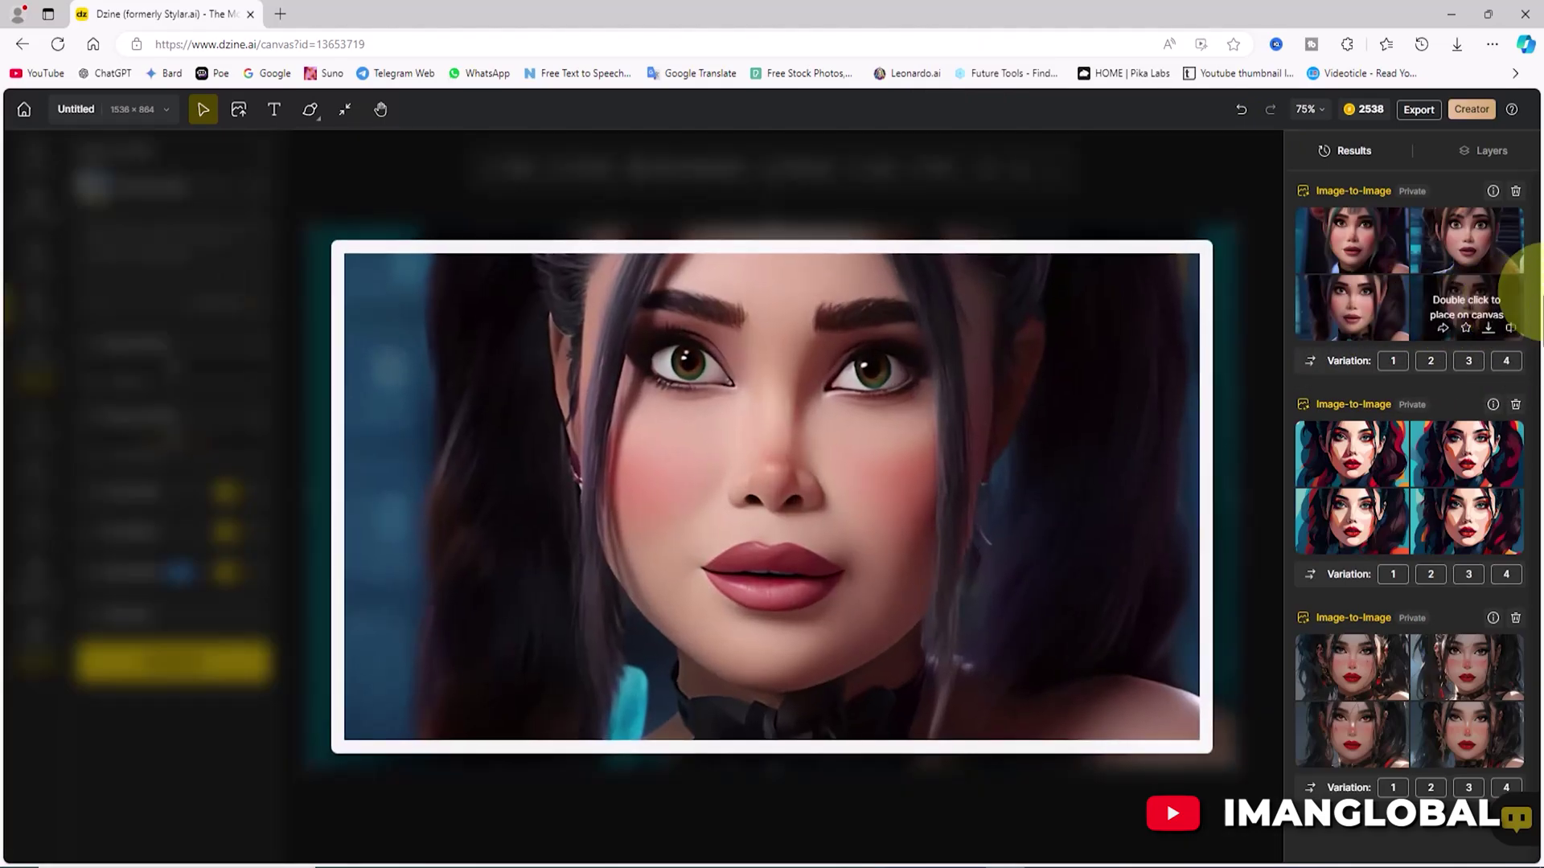
mouse_move(1512, 245)
mouse_move(1367, 270)
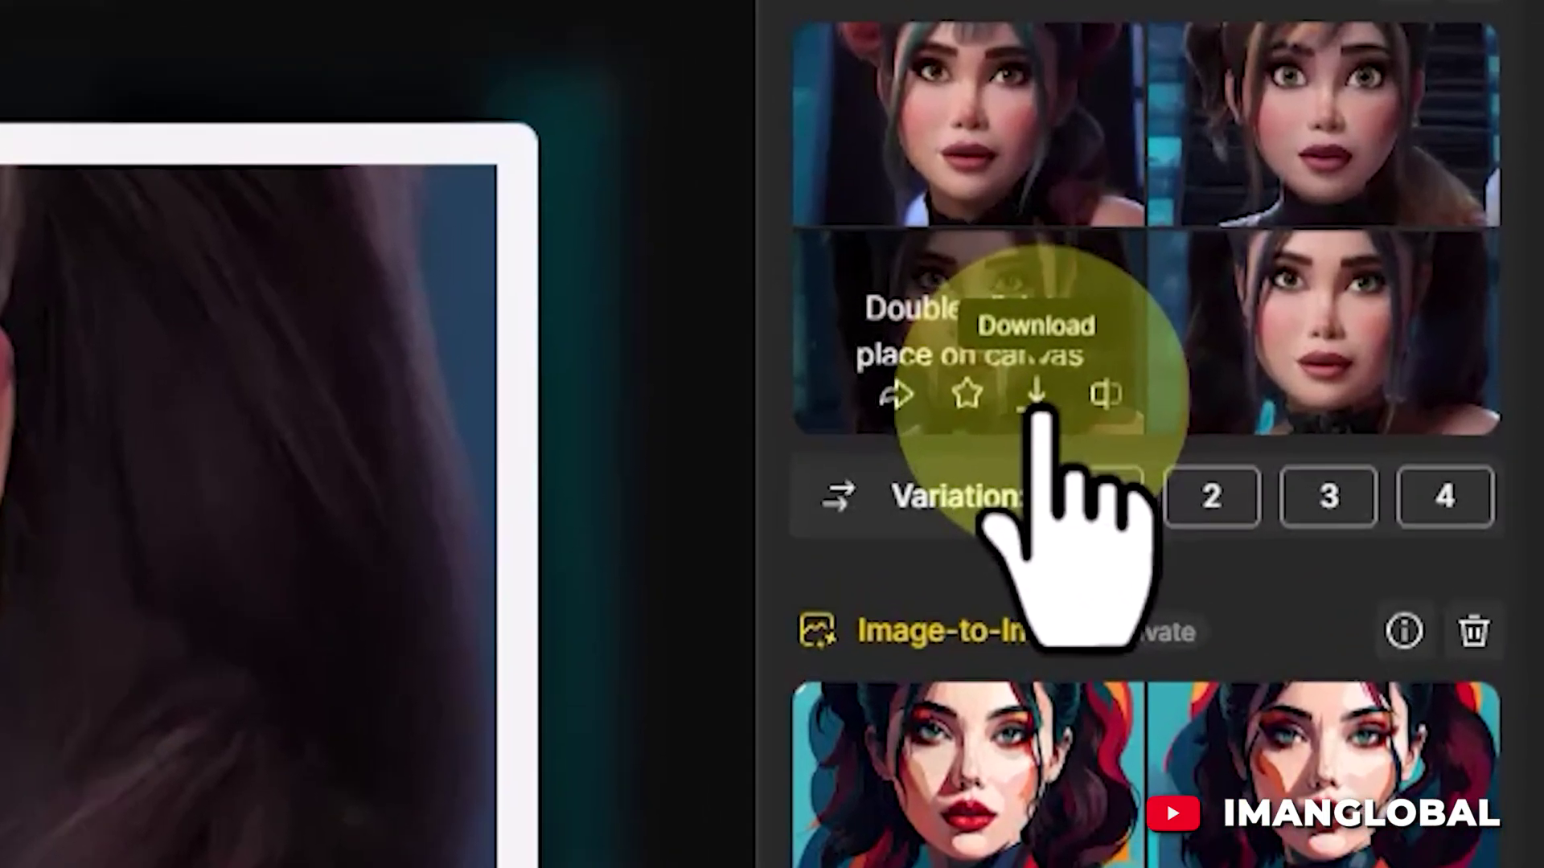
click(1373, 328)
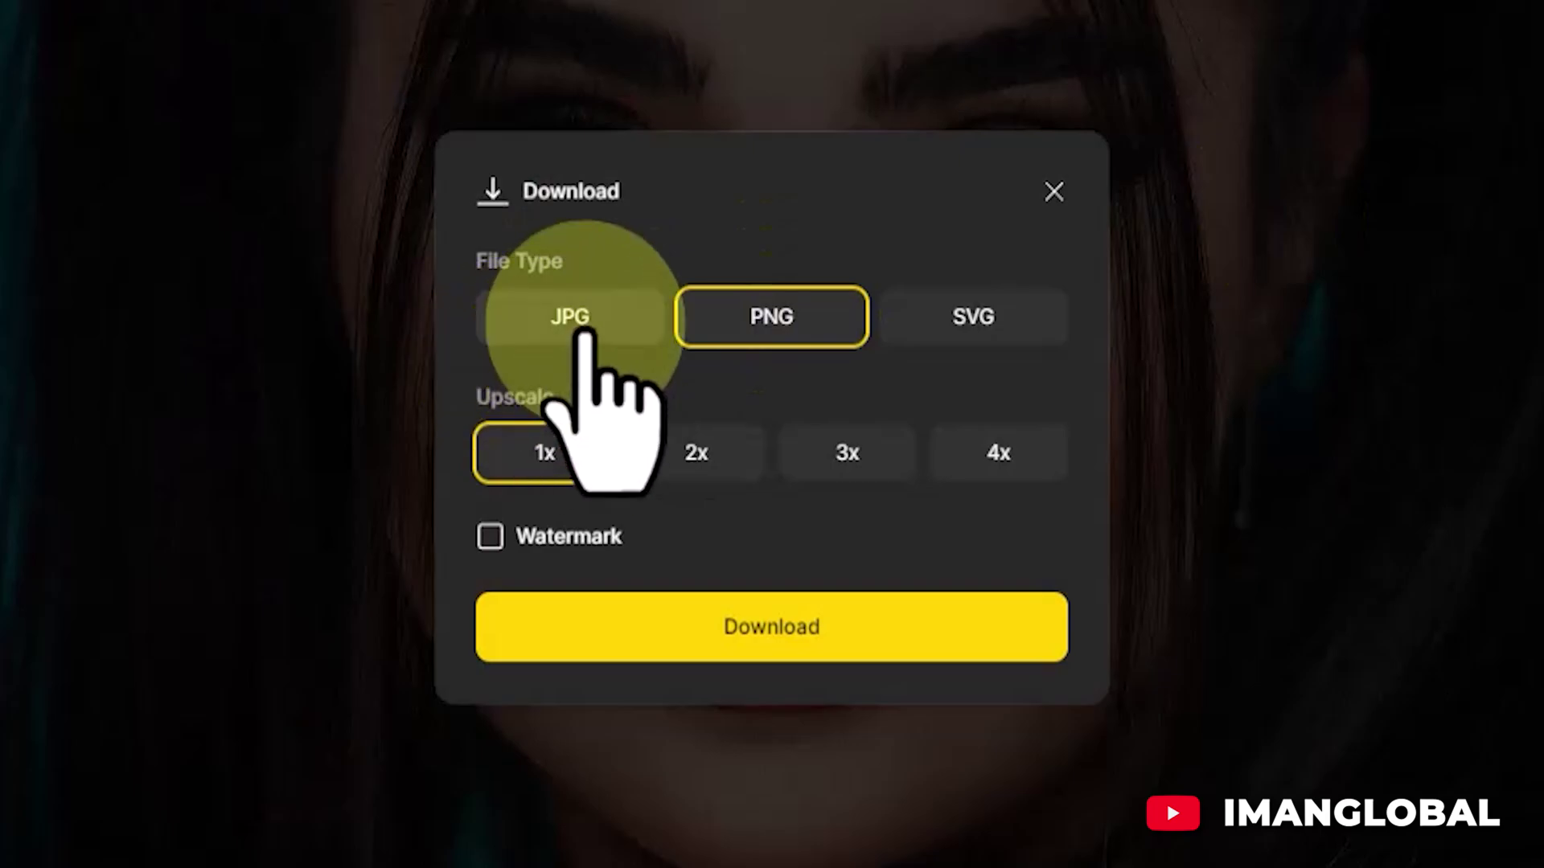
Download the Innocent Cutie result as a 1x JPG and open Untitled (4).jpg
click(583, 322)
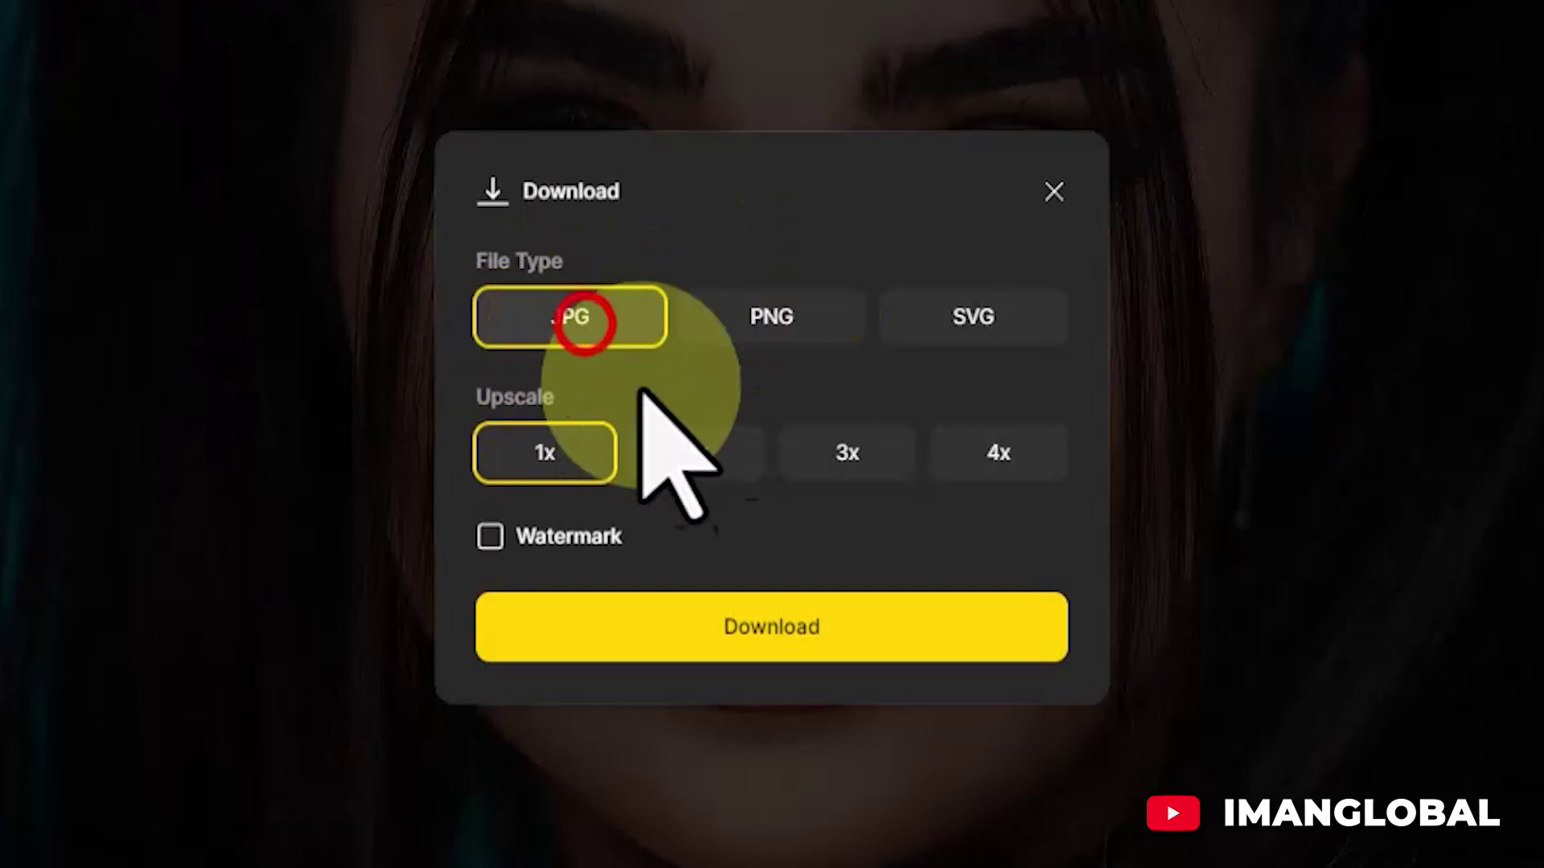
click(896, 628)
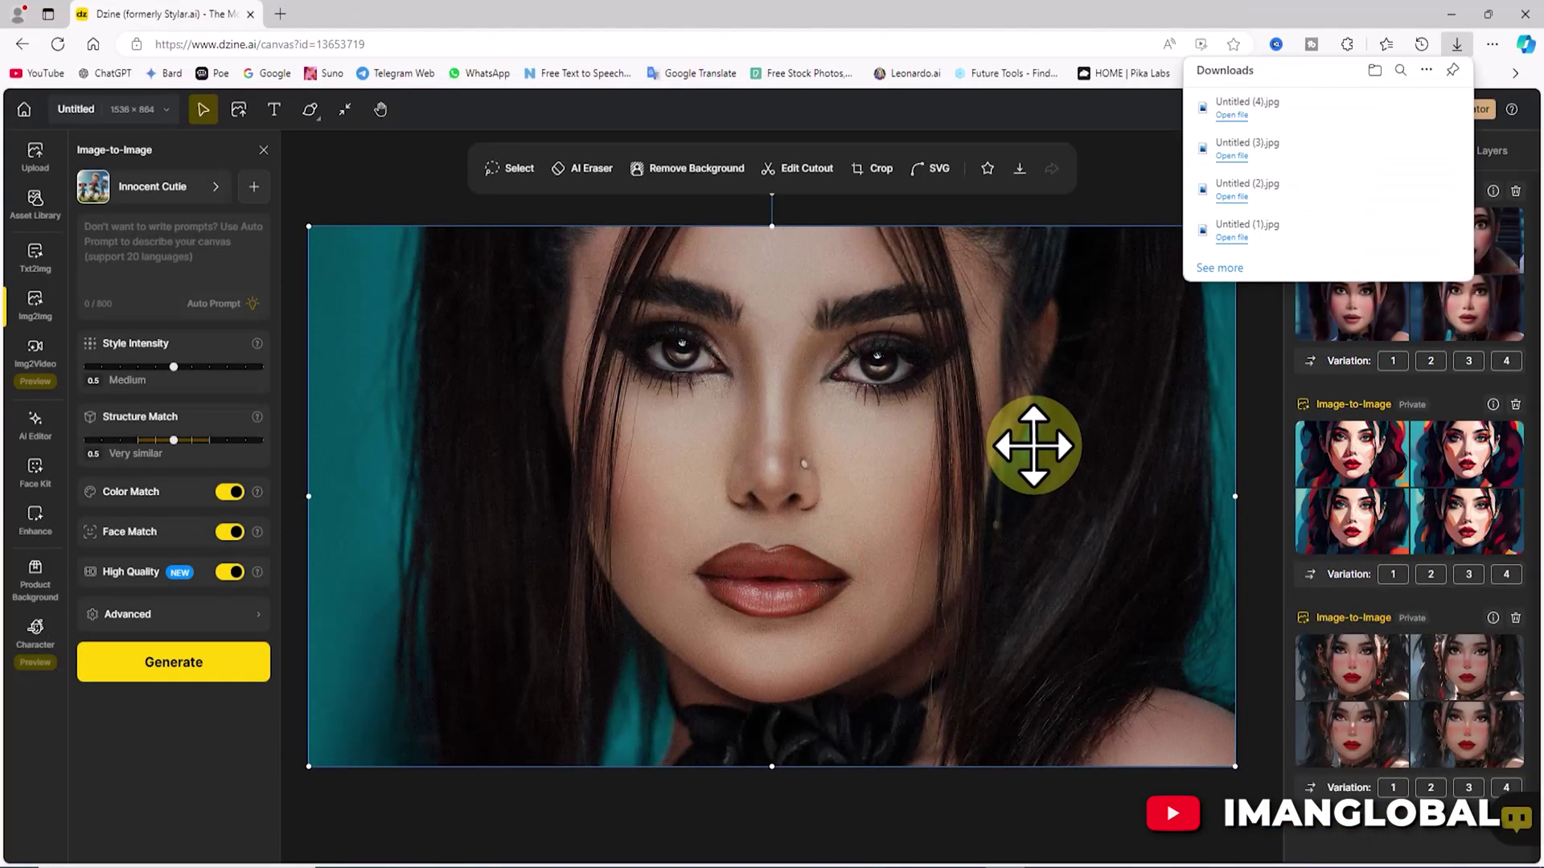
click(1243, 114)
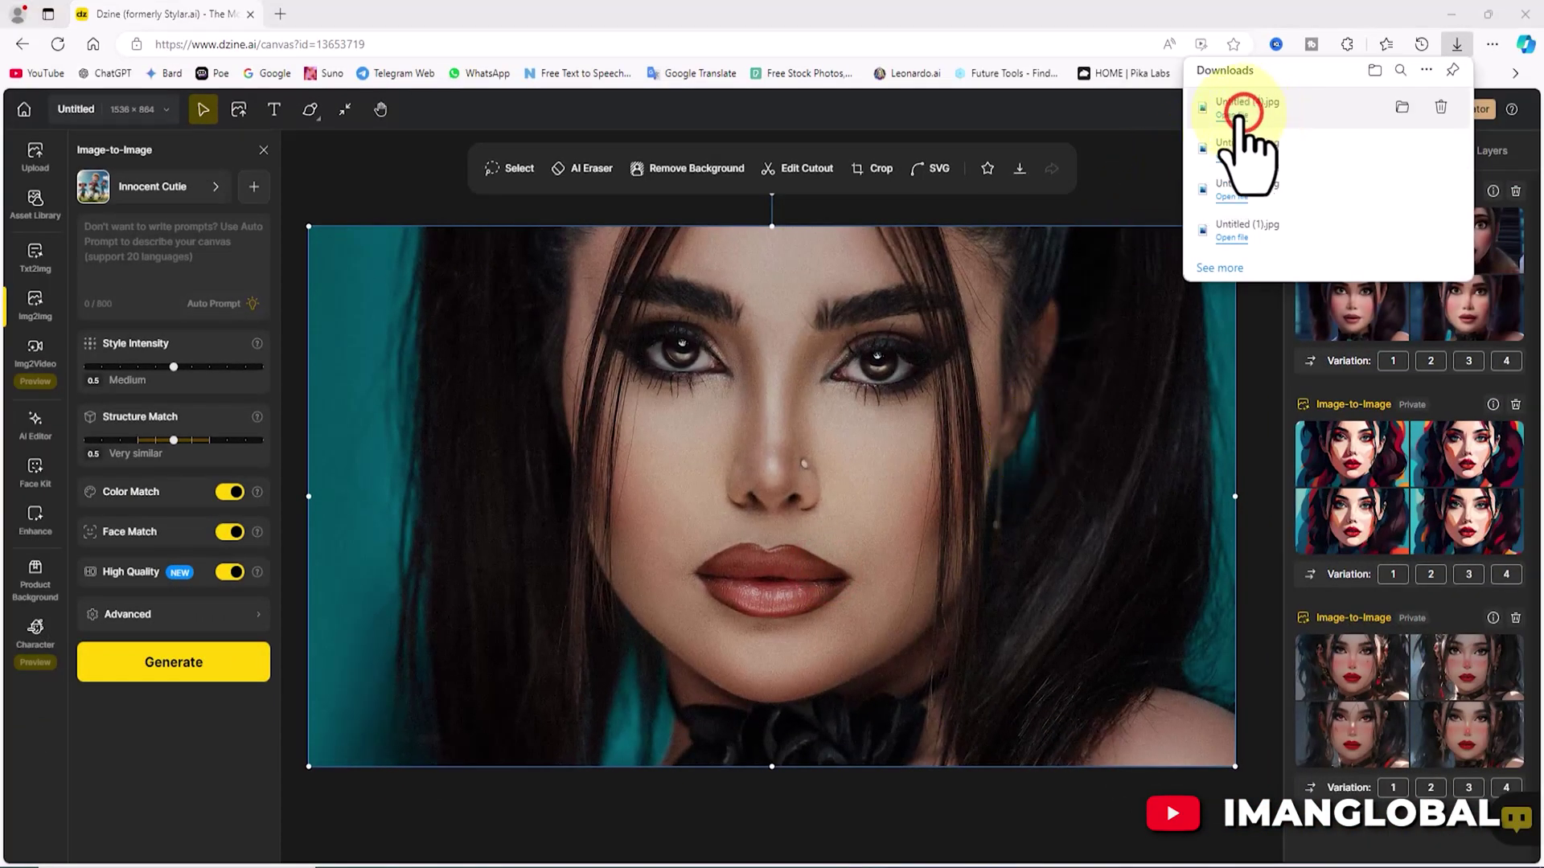
scroll(930, 310, up, 2)
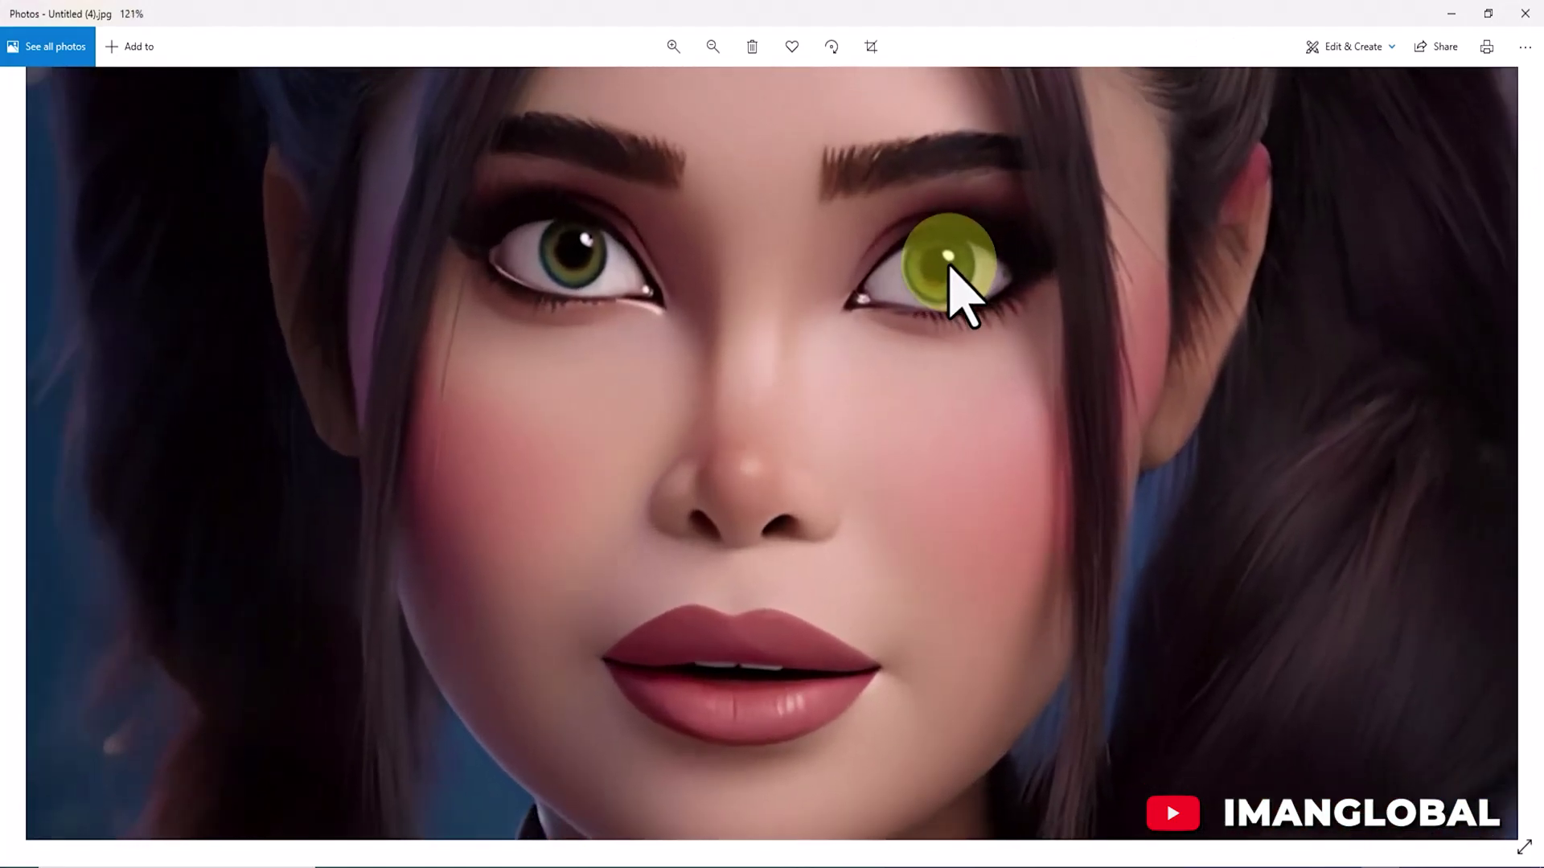
Close Photos and dismiss the browser Downloads flyout to get back to Dzine
scroll(957, 283, down, 2)
click(1525, 13)
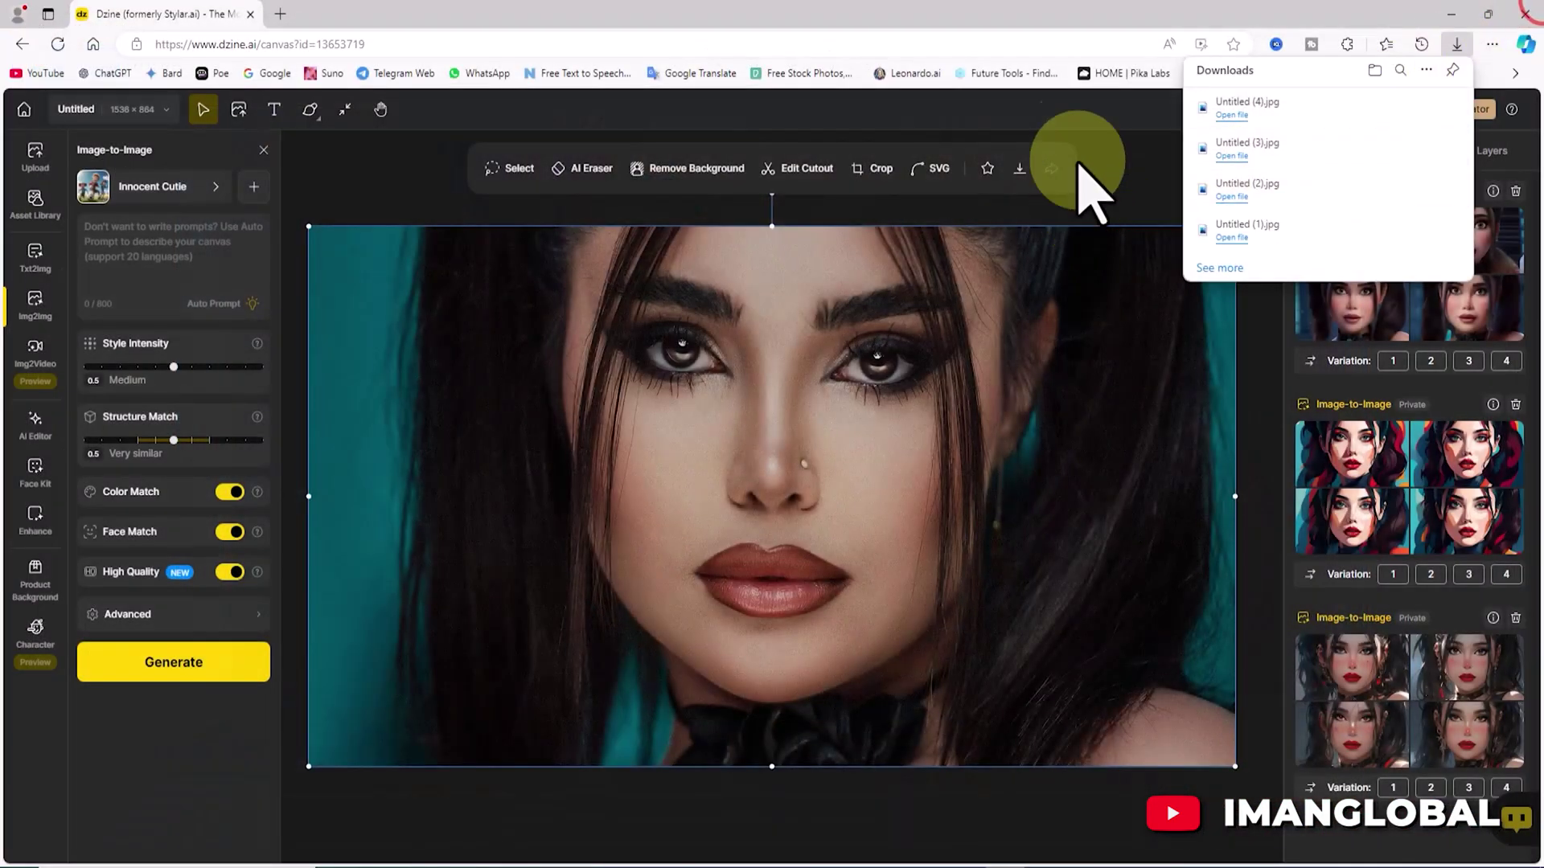
click(1120, 103)
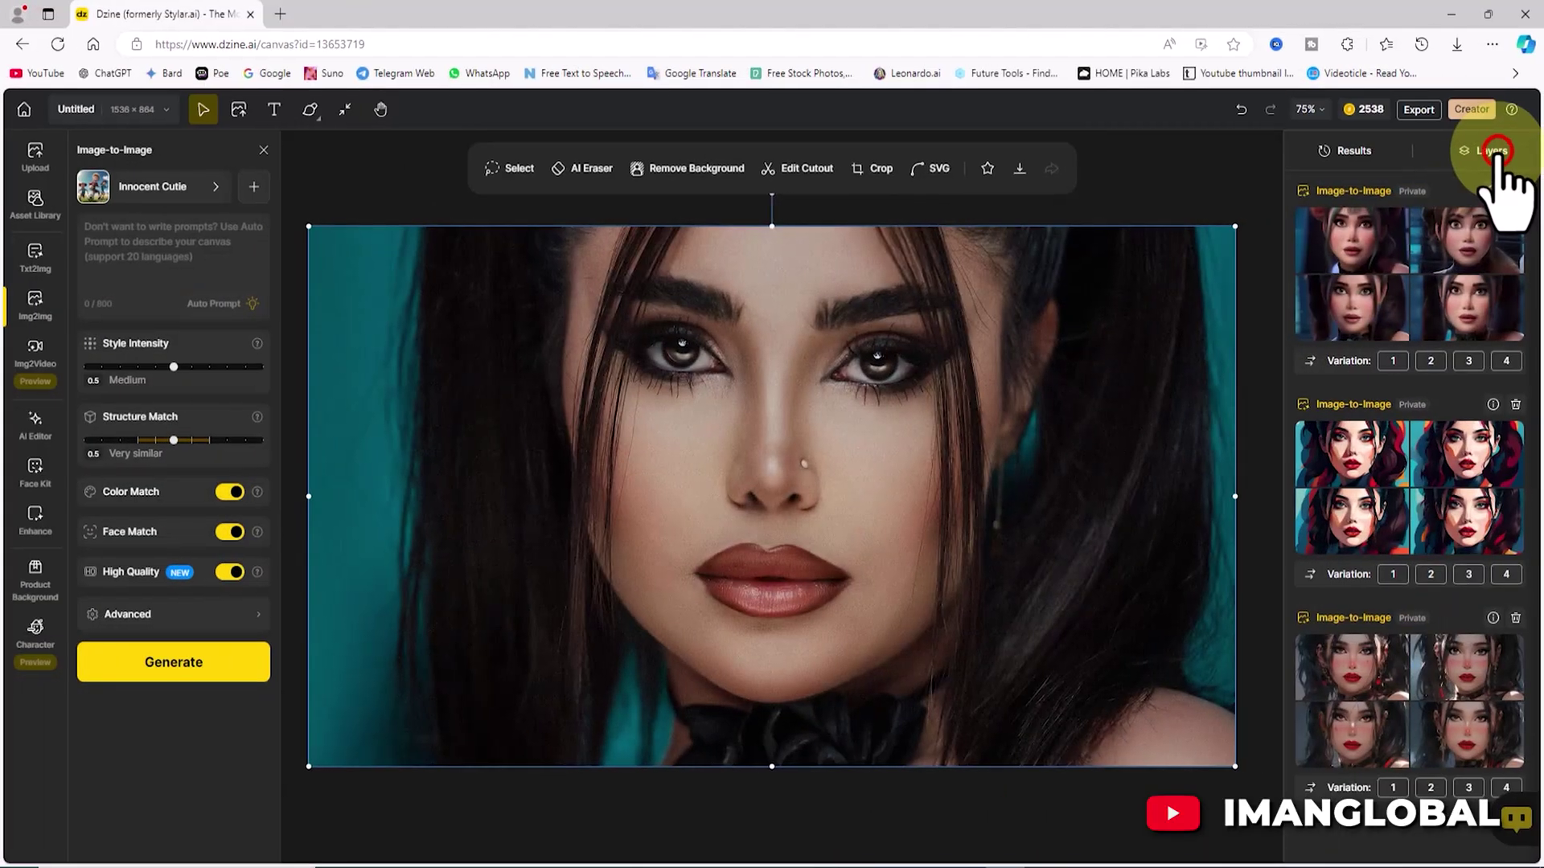
Choose the Paper Cutout style in the style catalogue and generate new results
click(1488, 151)
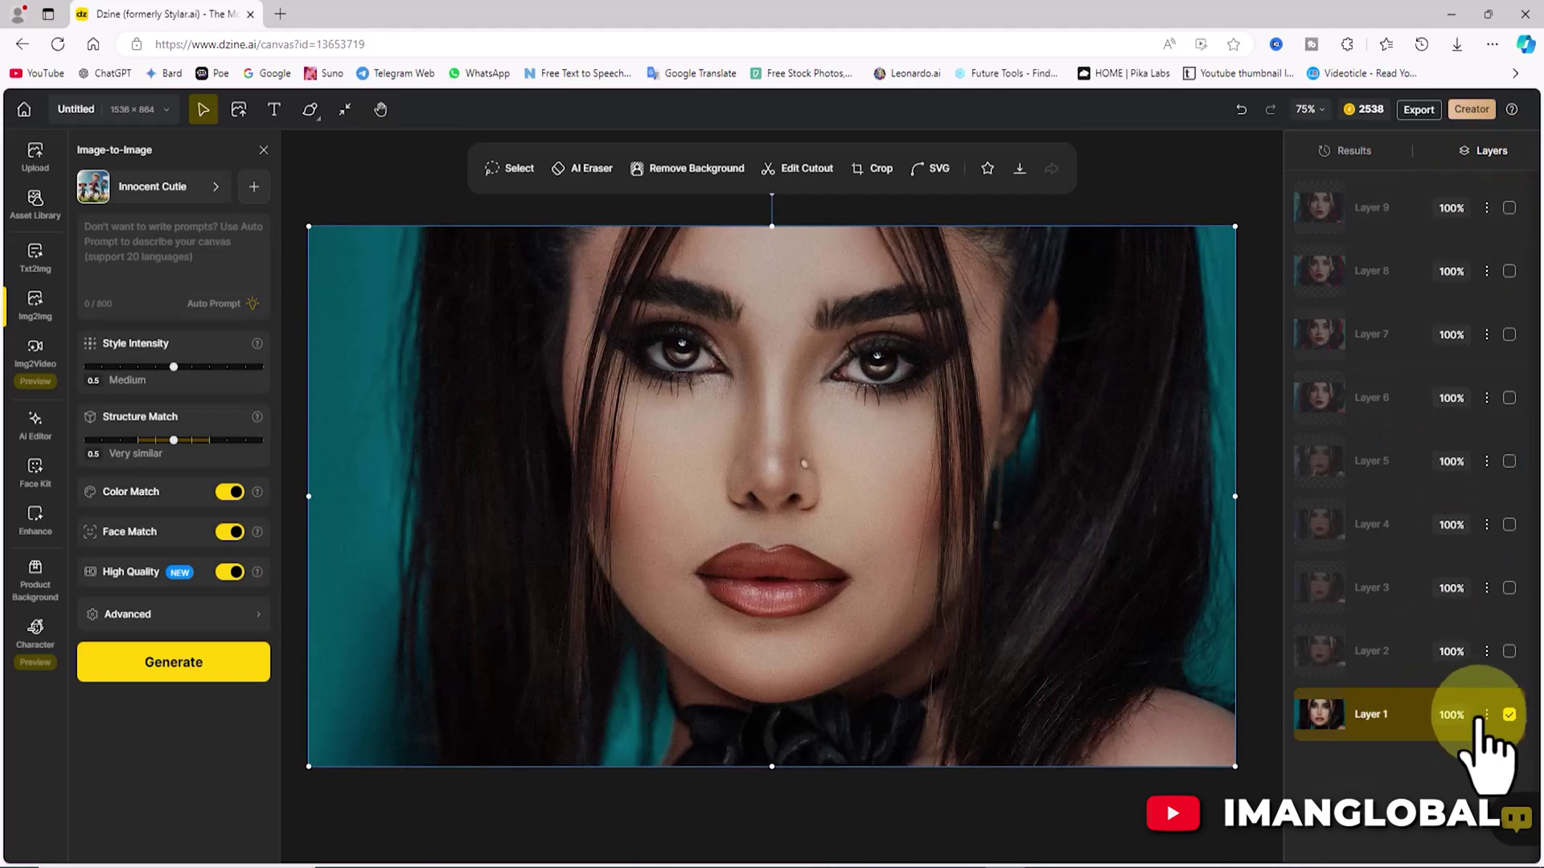
click(1359, 151)
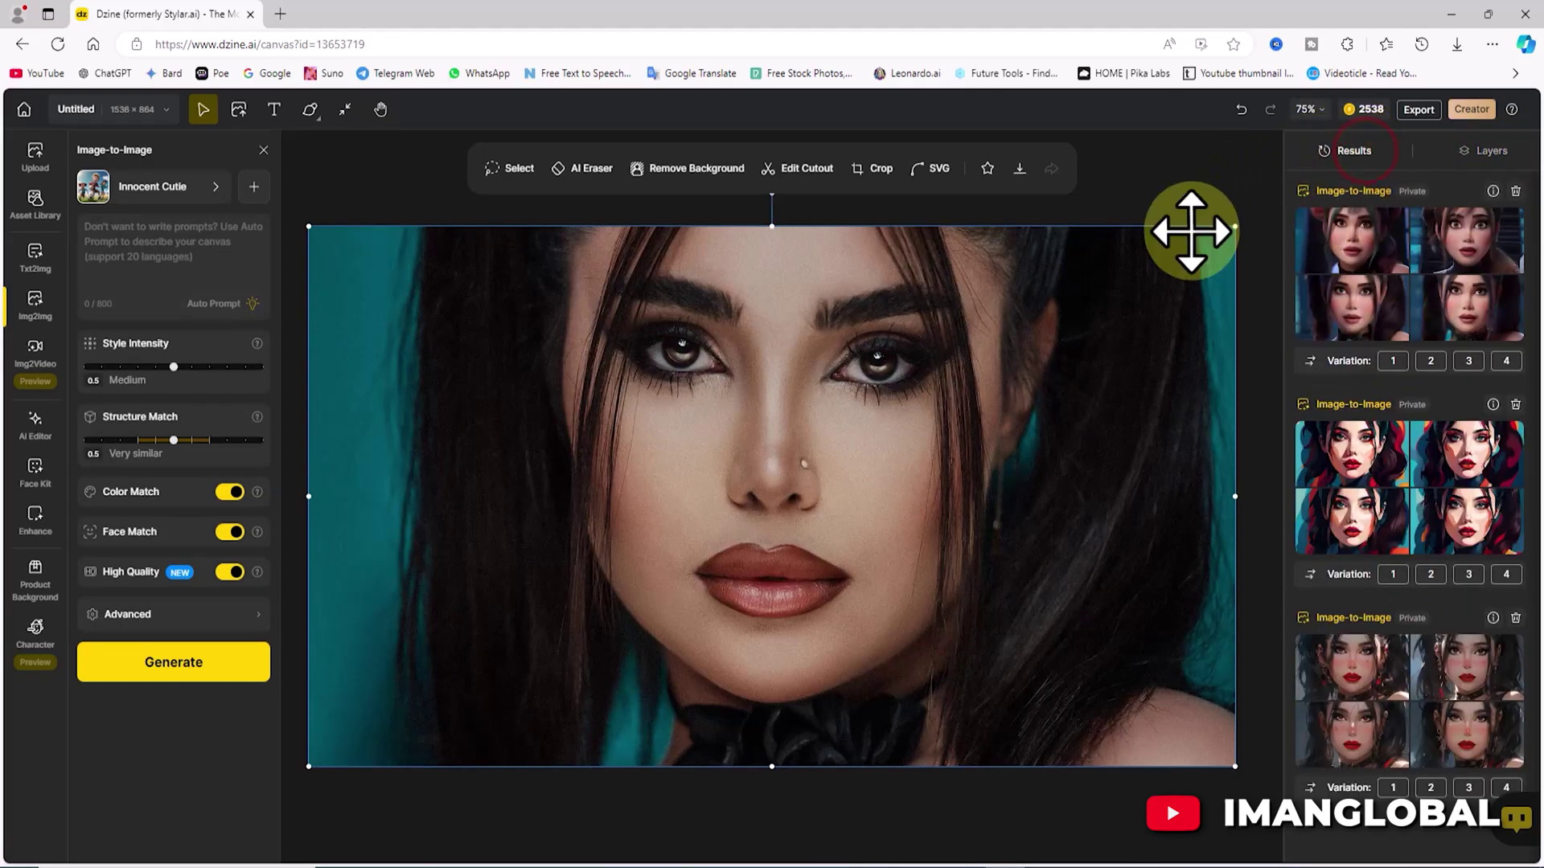
click(167, 187)
scroll(1199, 414, down, 9)
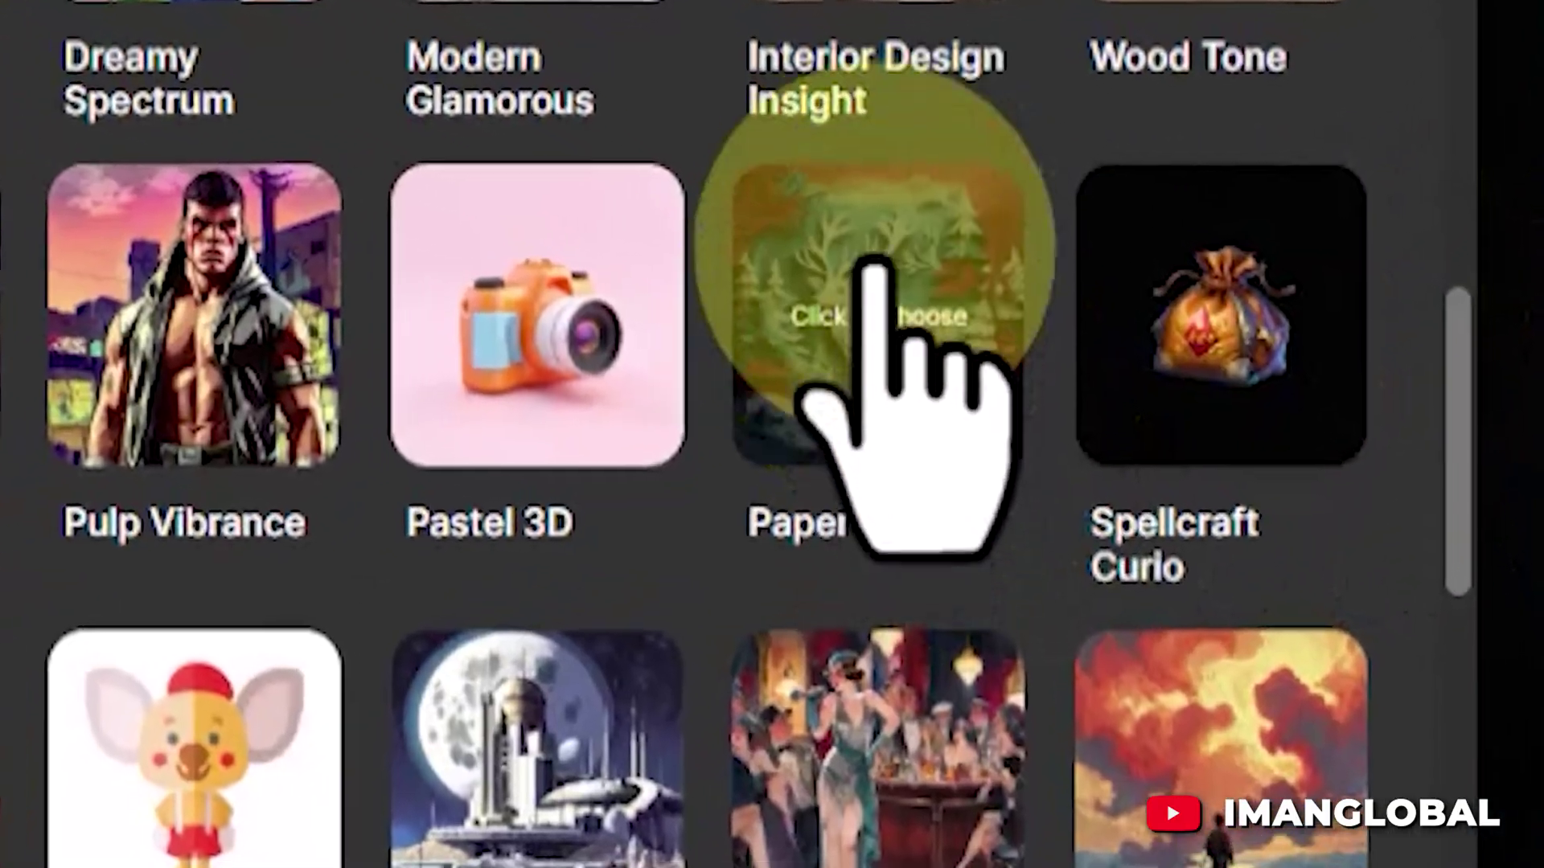
click(1023, 376)
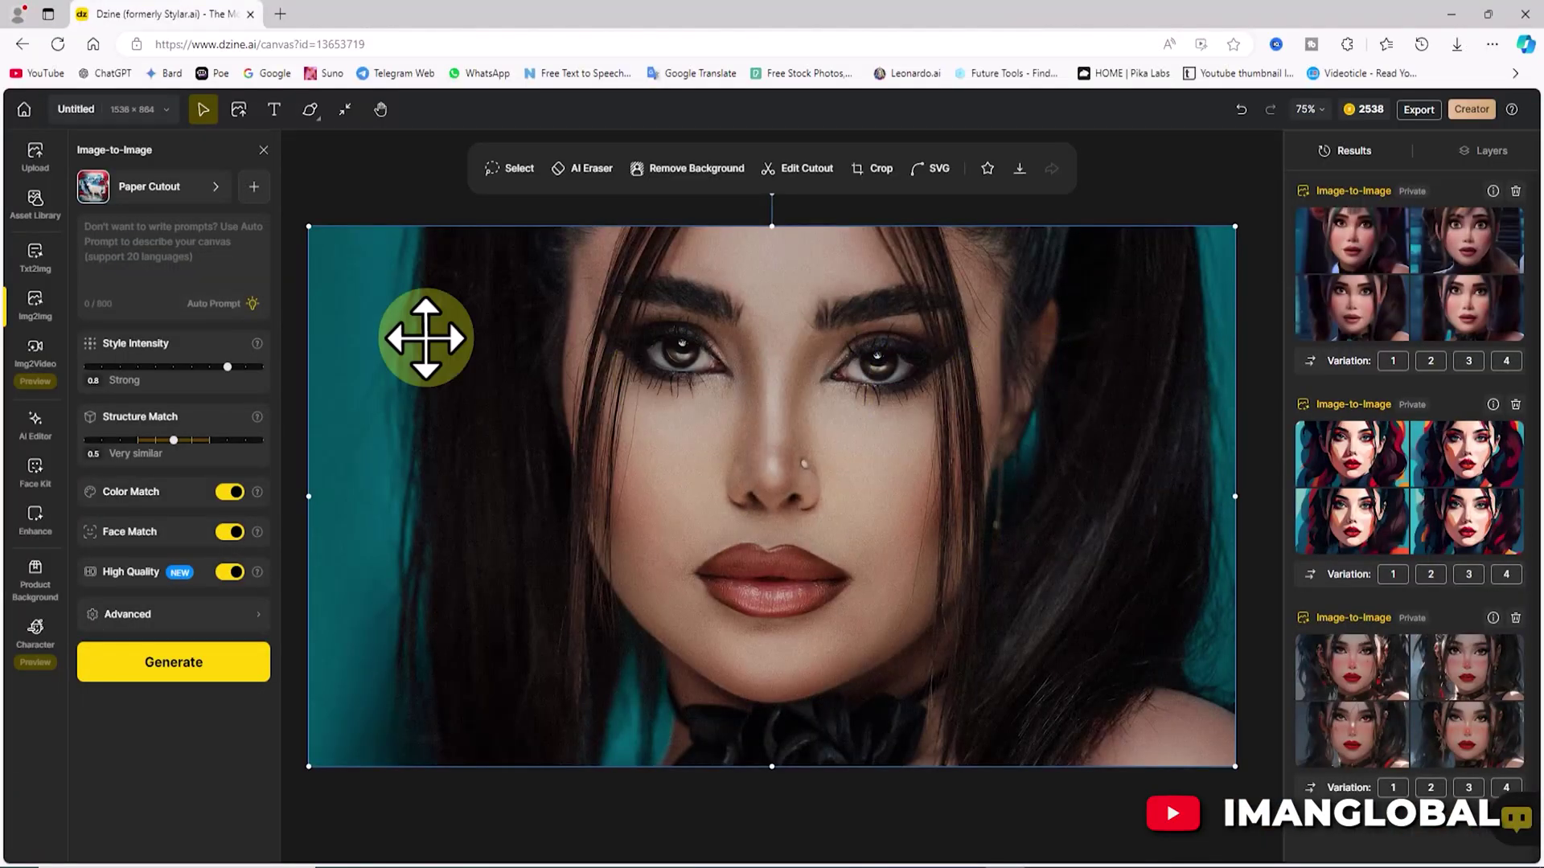
click(240, 662)
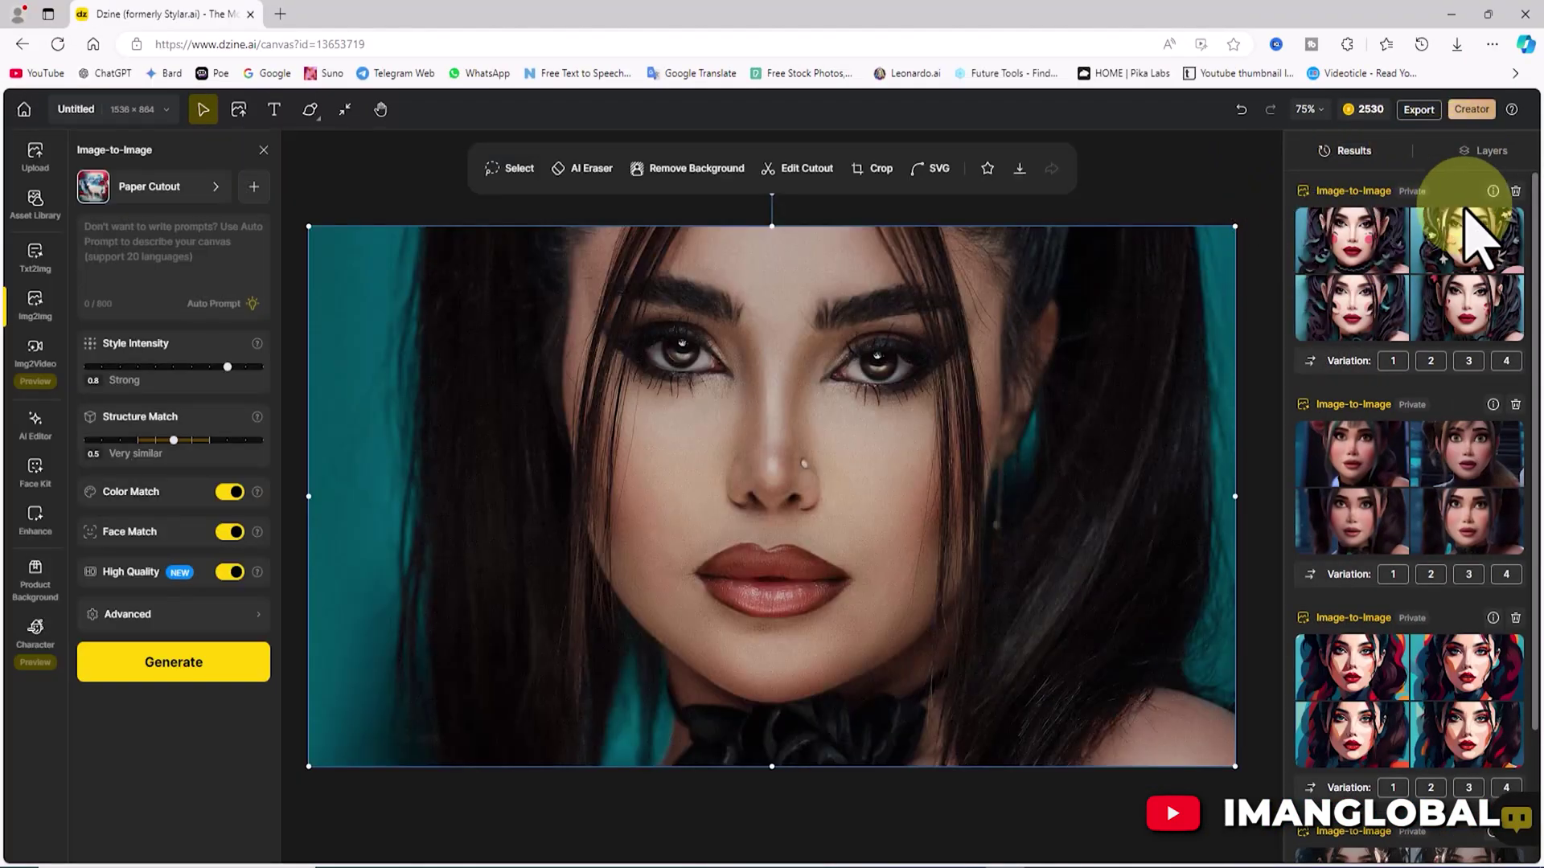
Download a Paper Cutout result as a JPG and open Untitled (5).jpg
mouse_move(1511, 241)
mouse_move(1489, 330)
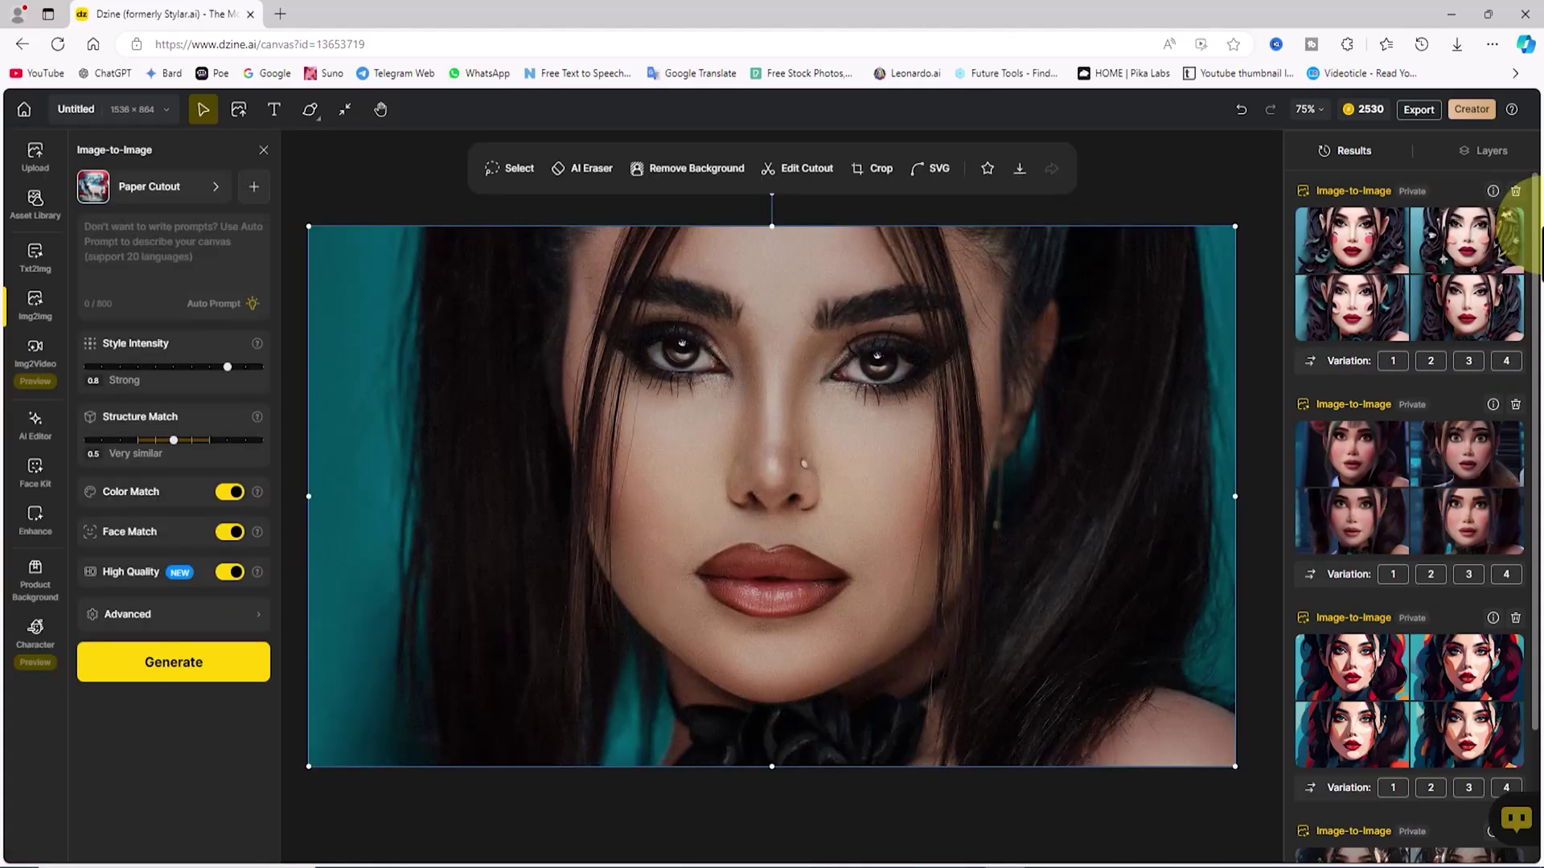
mouse_move(1373, 263)
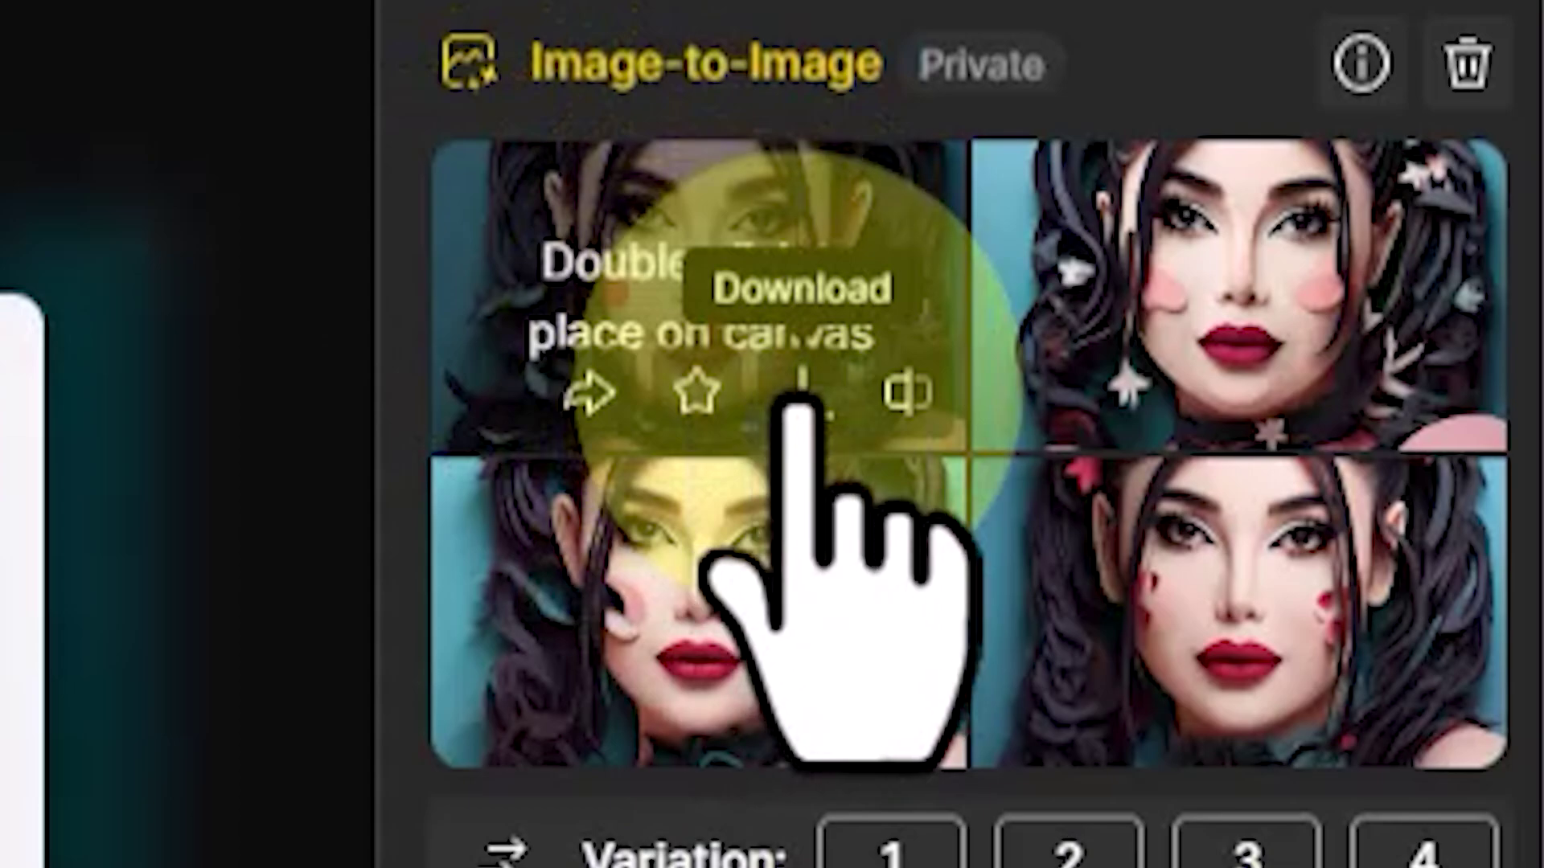
click(798, 398)
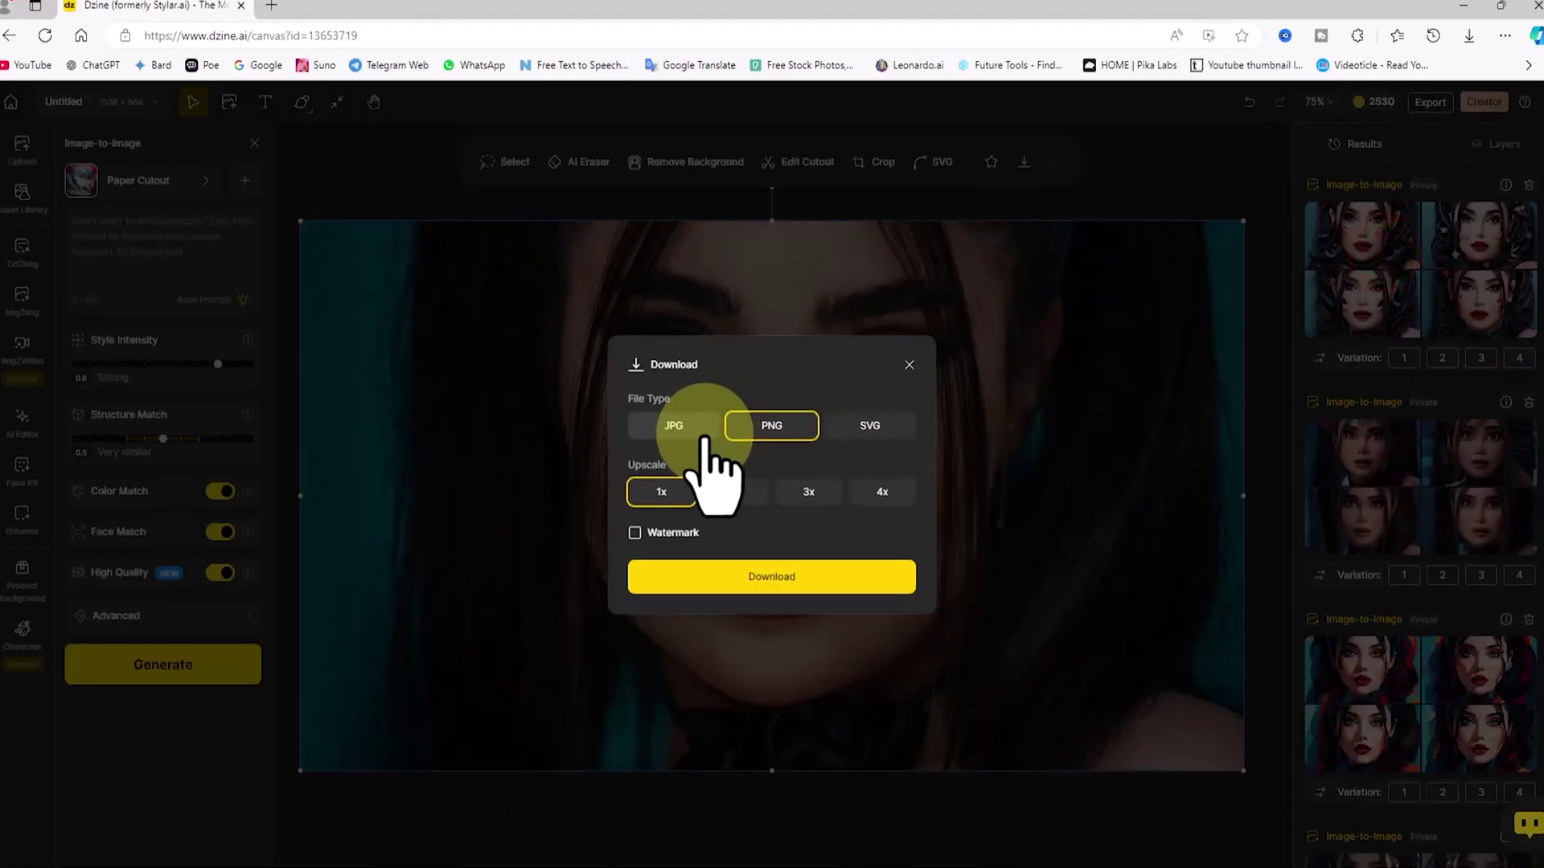
click(719, 447)
click(893, 602)
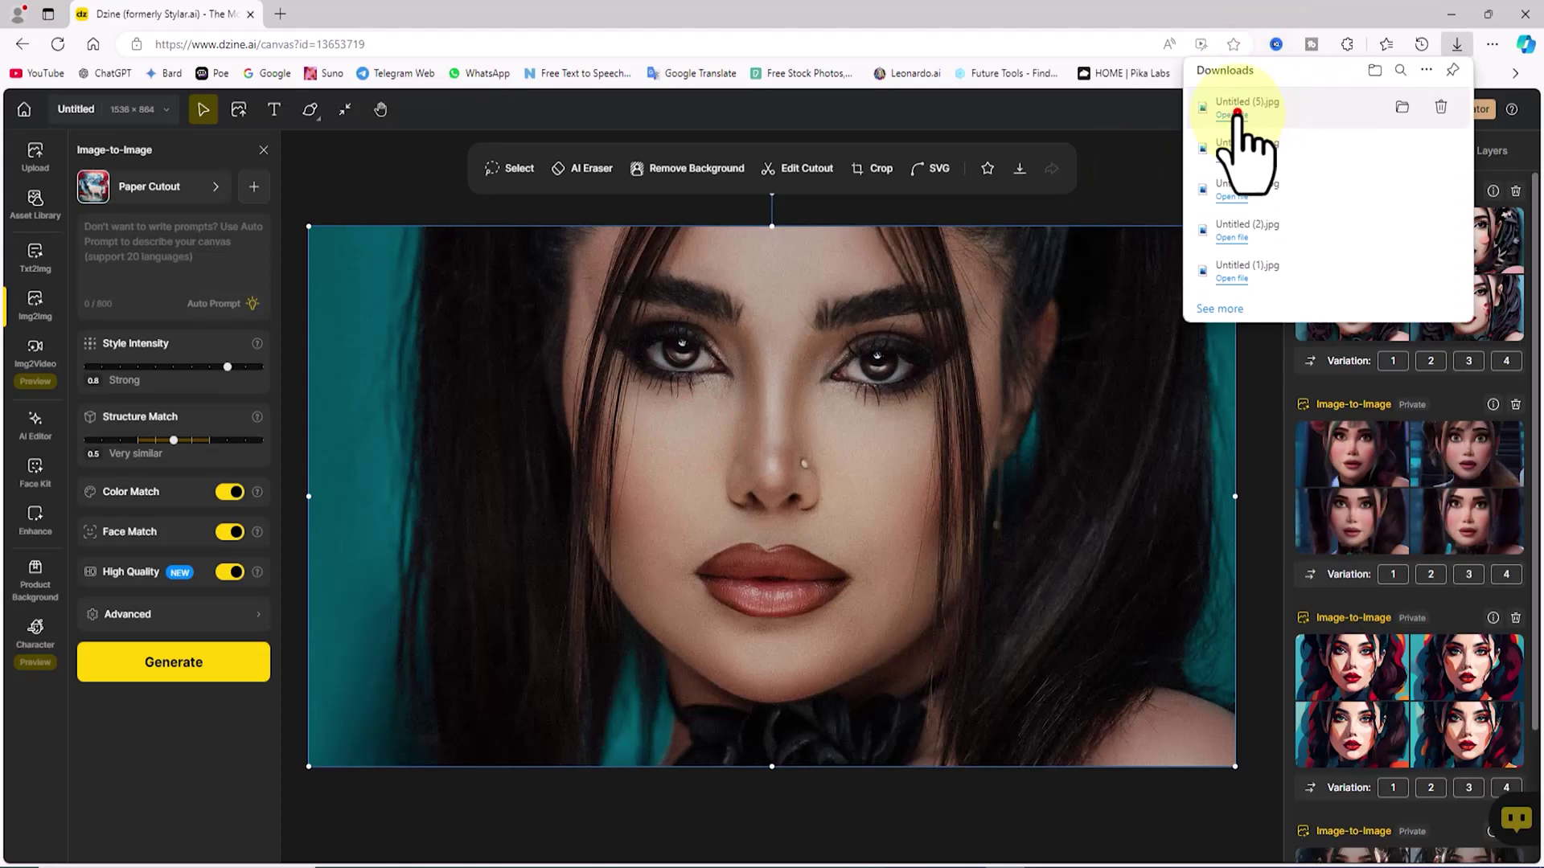
click(1233, 115)
scroll(965, 298, up, 3)
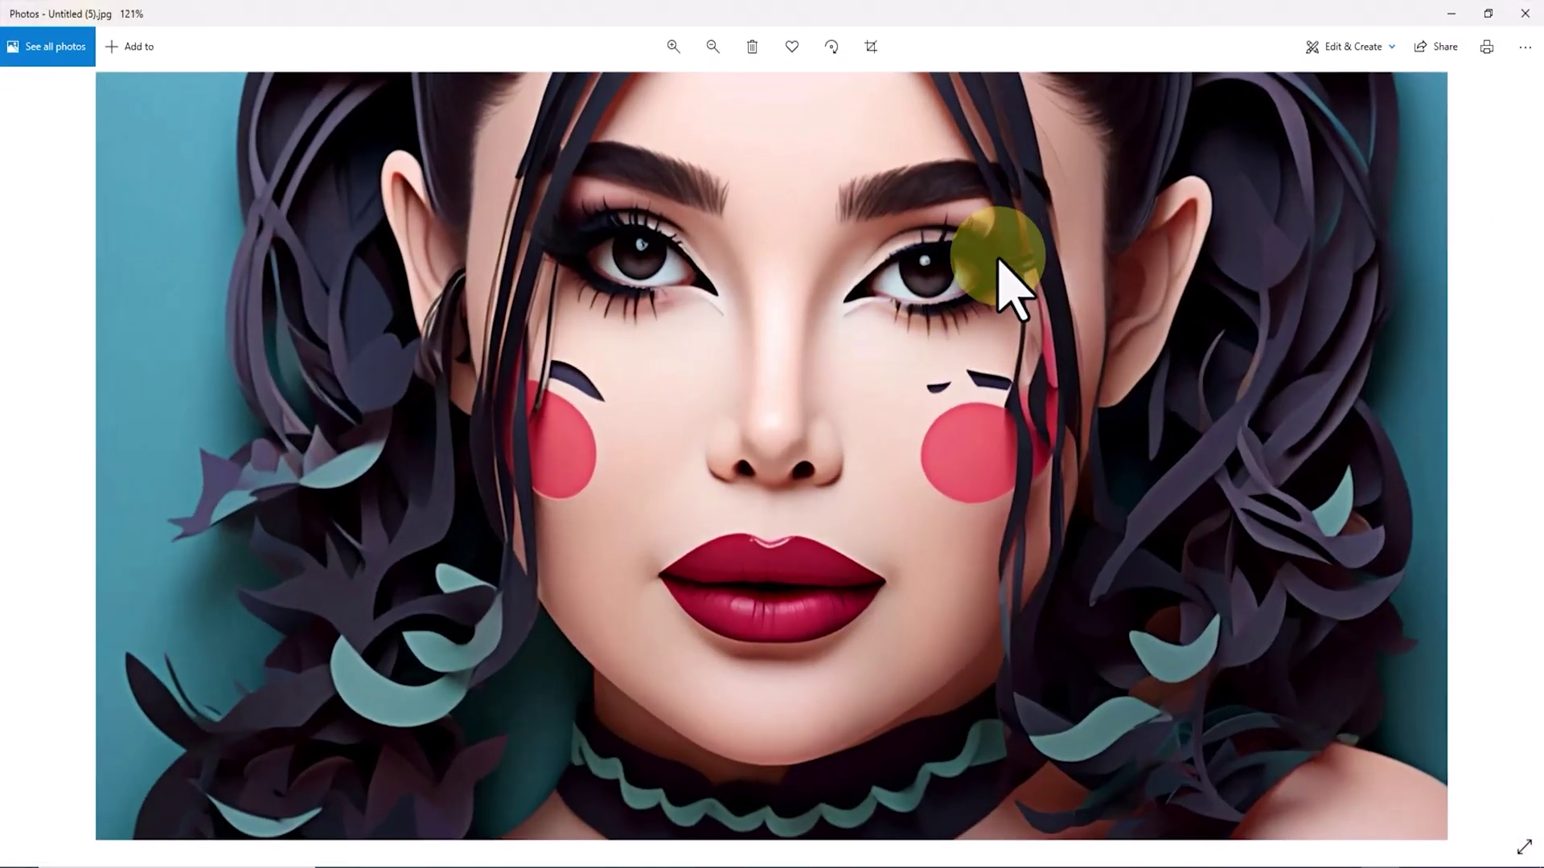
Close Photos and dismiss the browser Downloads panel to return to the Dzine canvas
scroll(994, 265, down, 3)
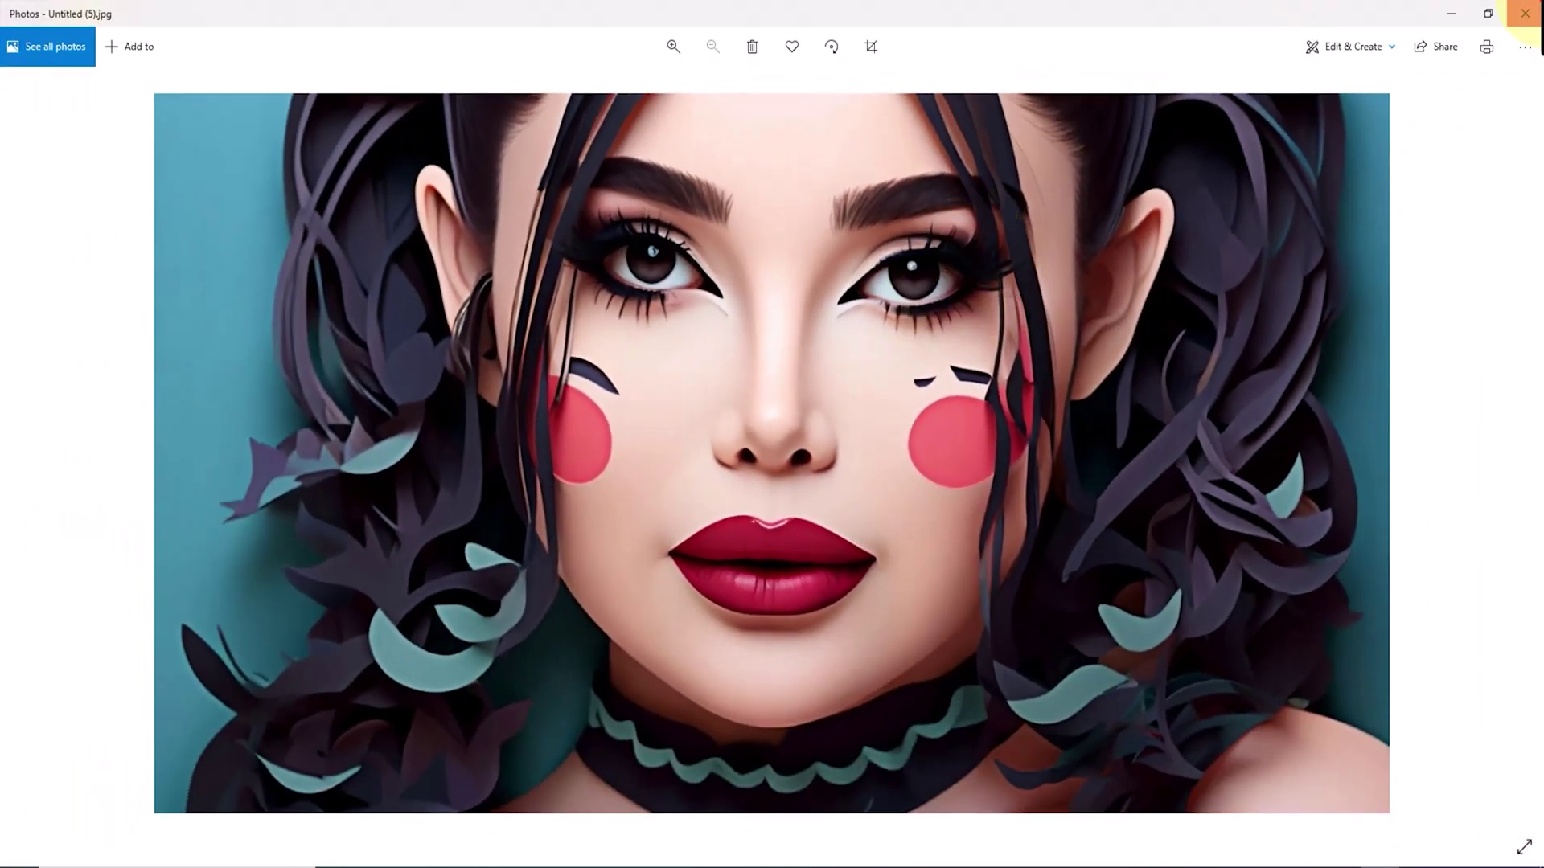
click(1525, 13)
click(1141, 152)
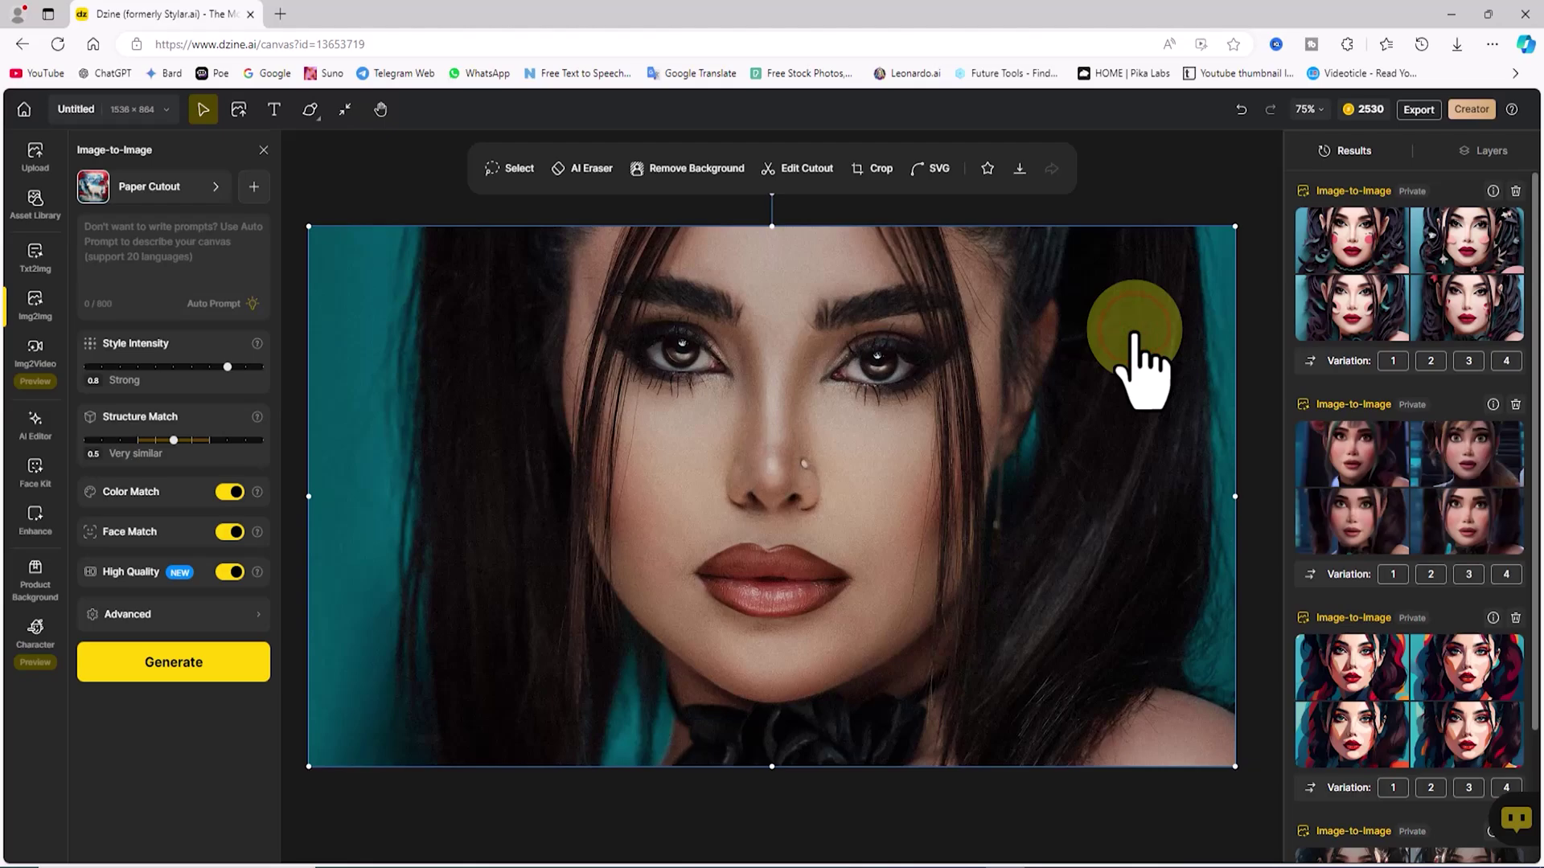
Choose Vivid Tableaux from the Anime styles and generate four new portraits
click(133, 188)
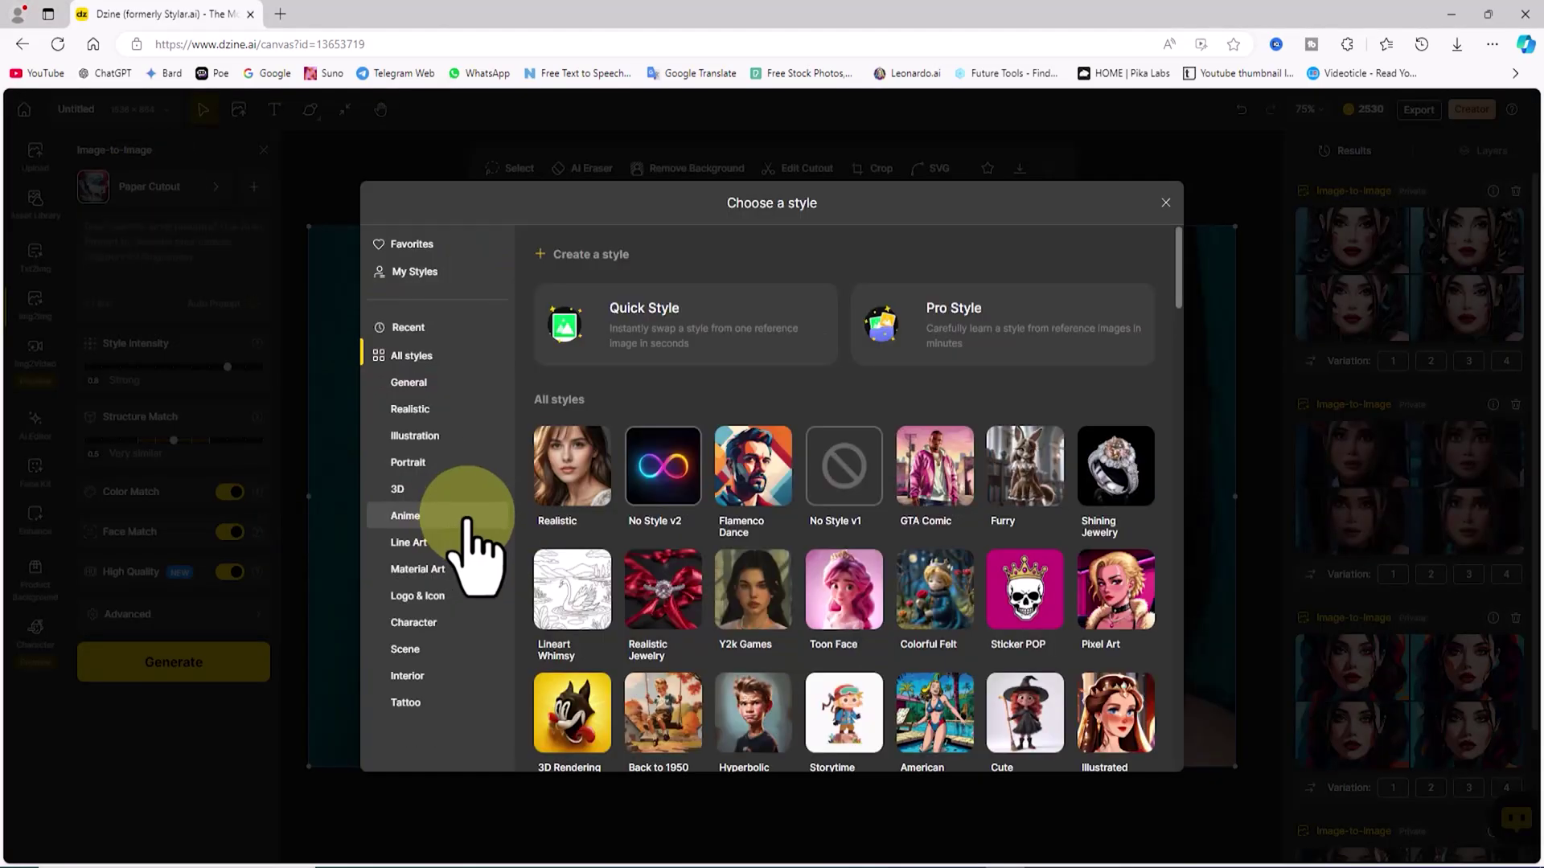
click(468, 518)
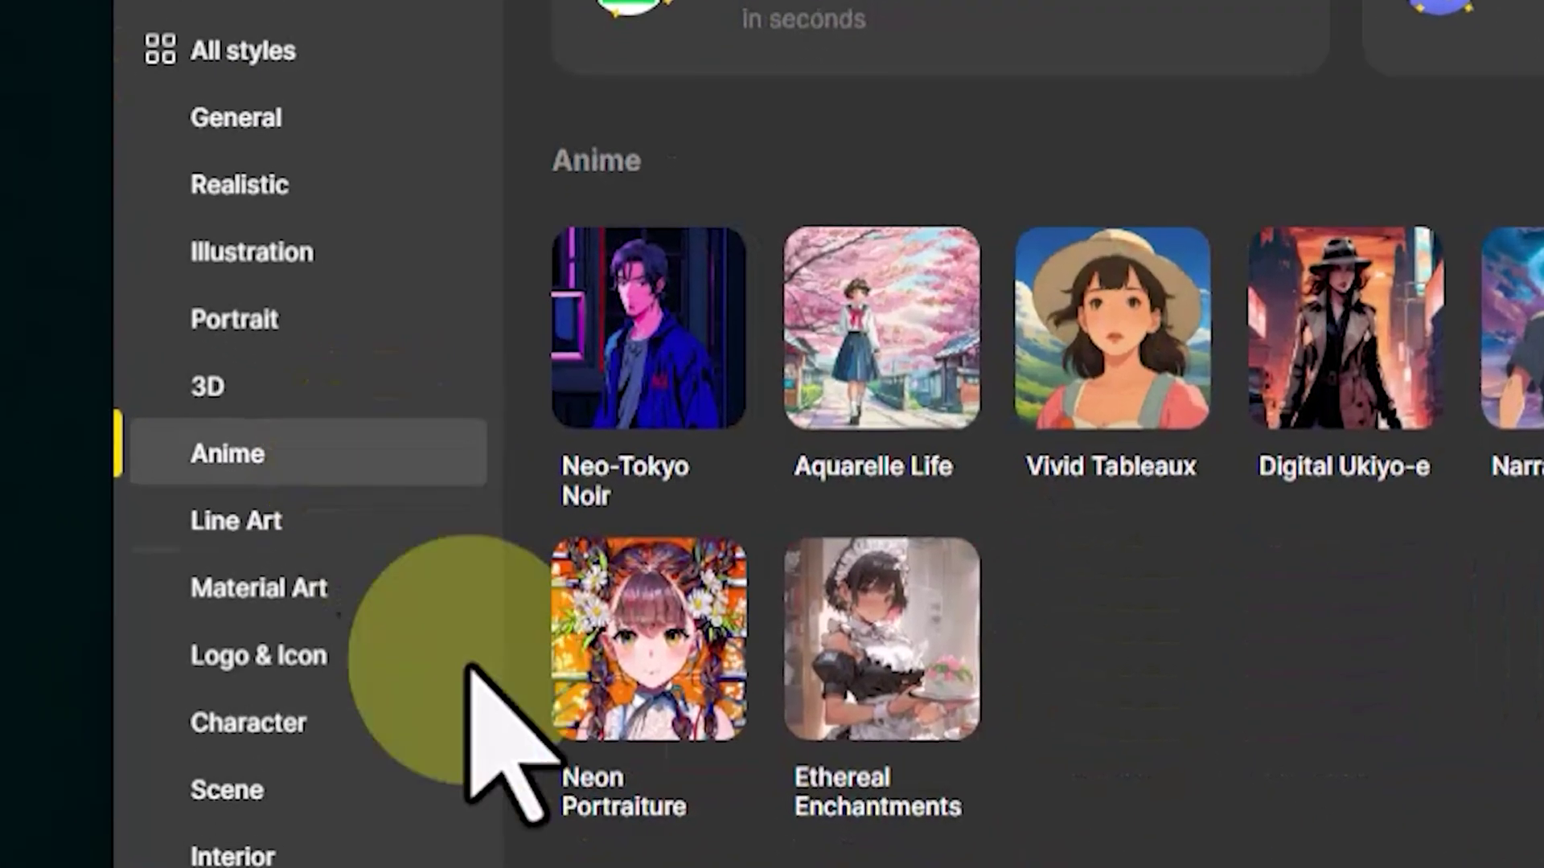
click(1127, 261)
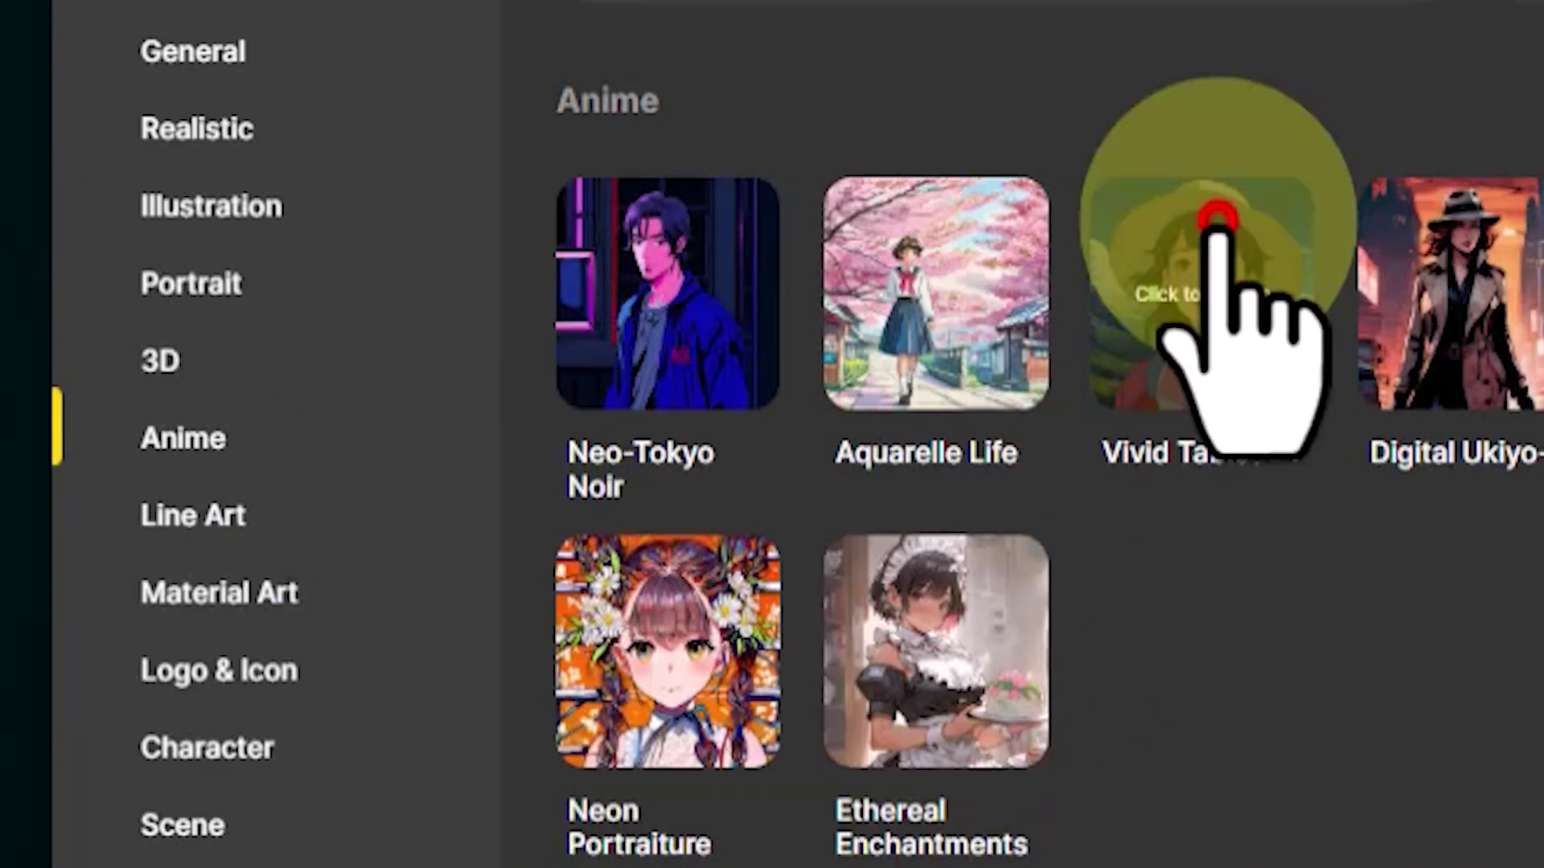
click(764, 451)
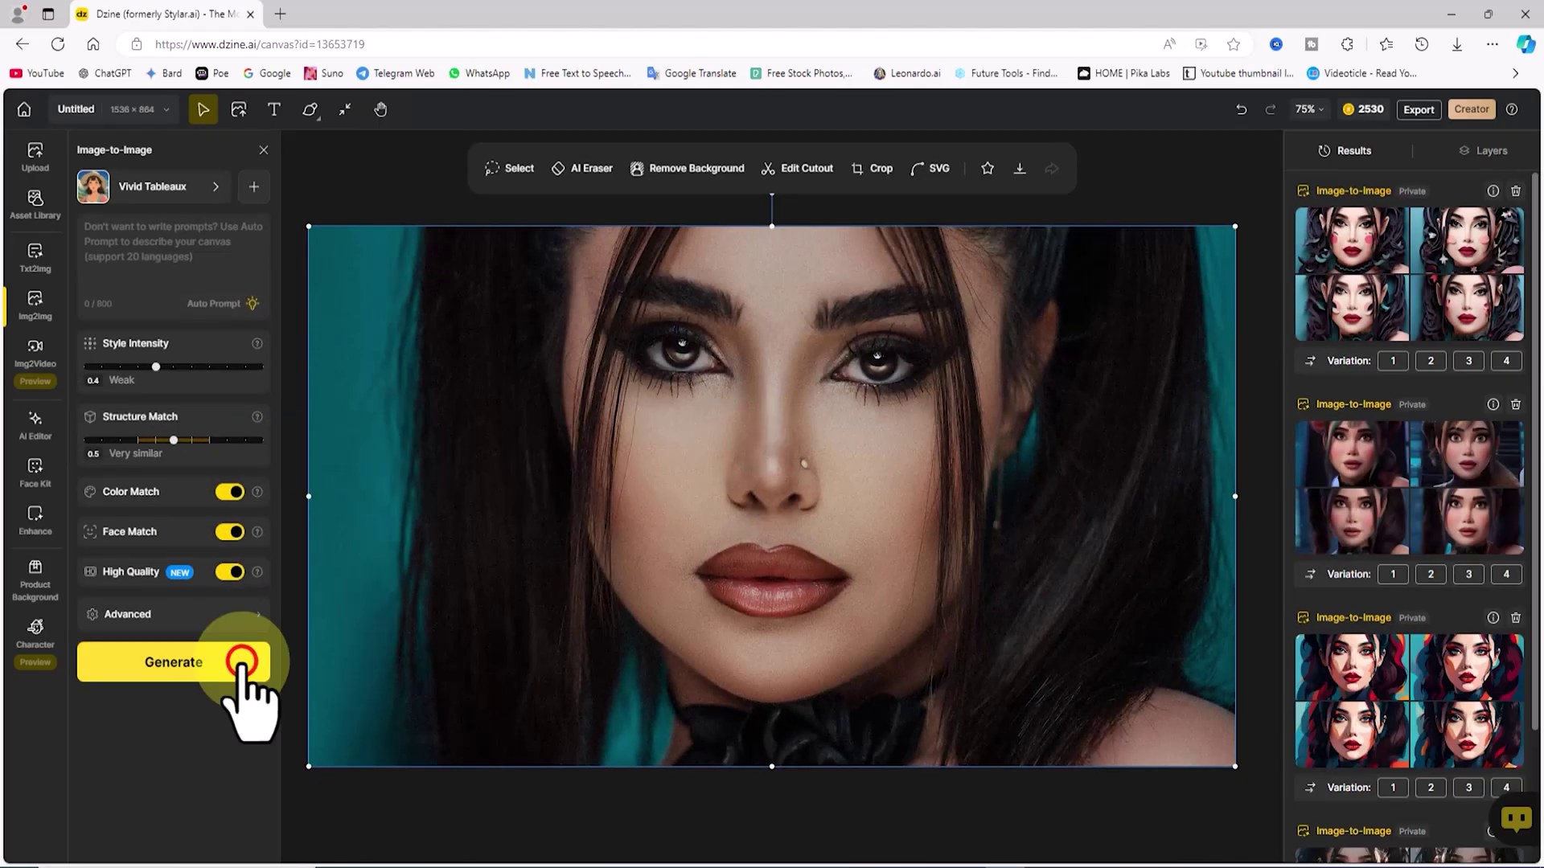
click(241, 662)
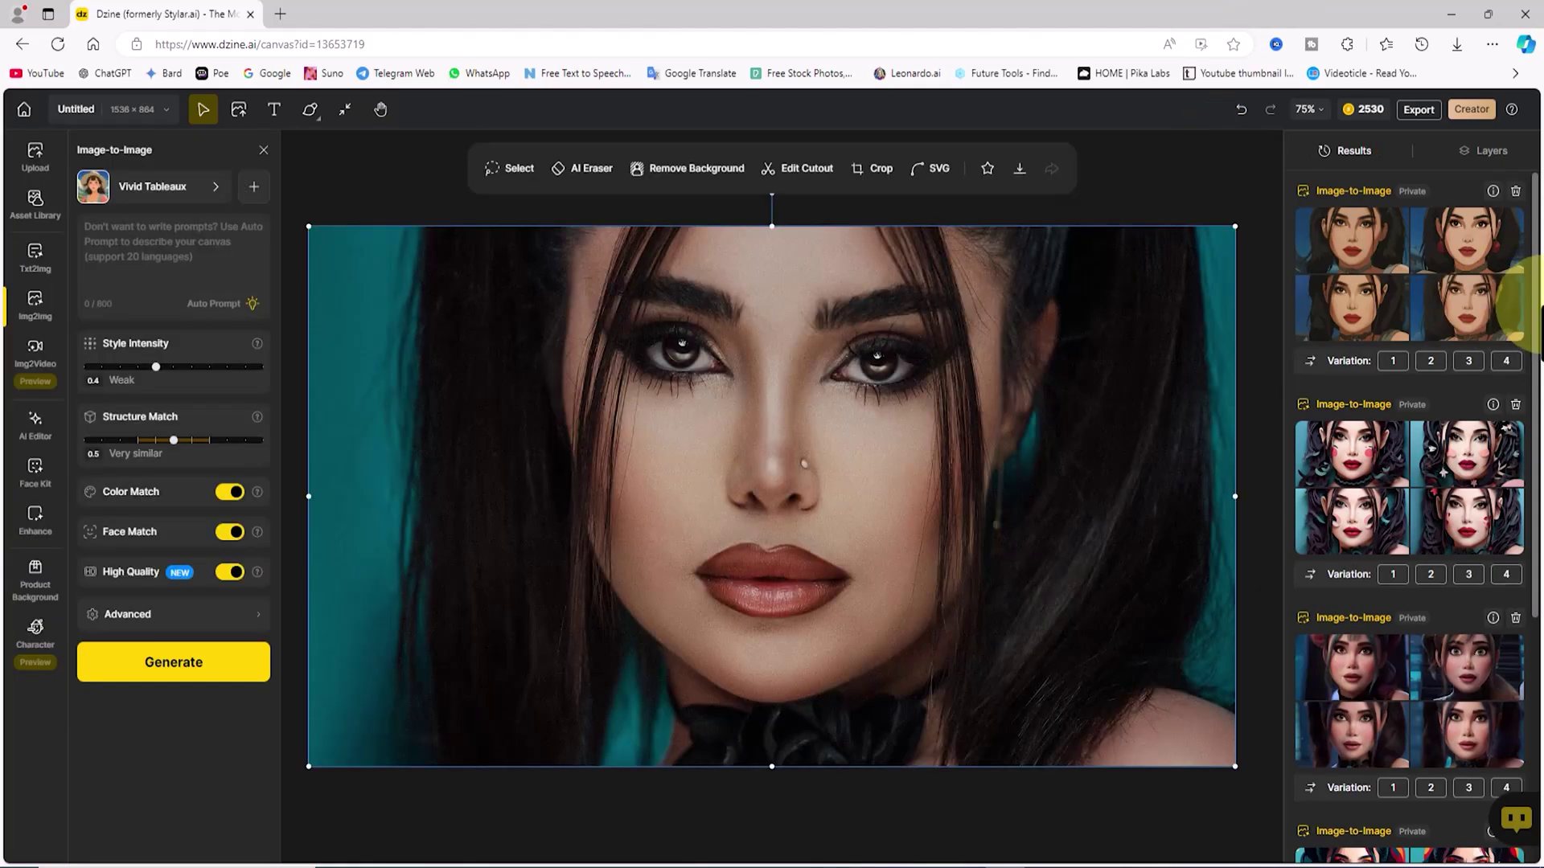
mouse_move(1514, 342)
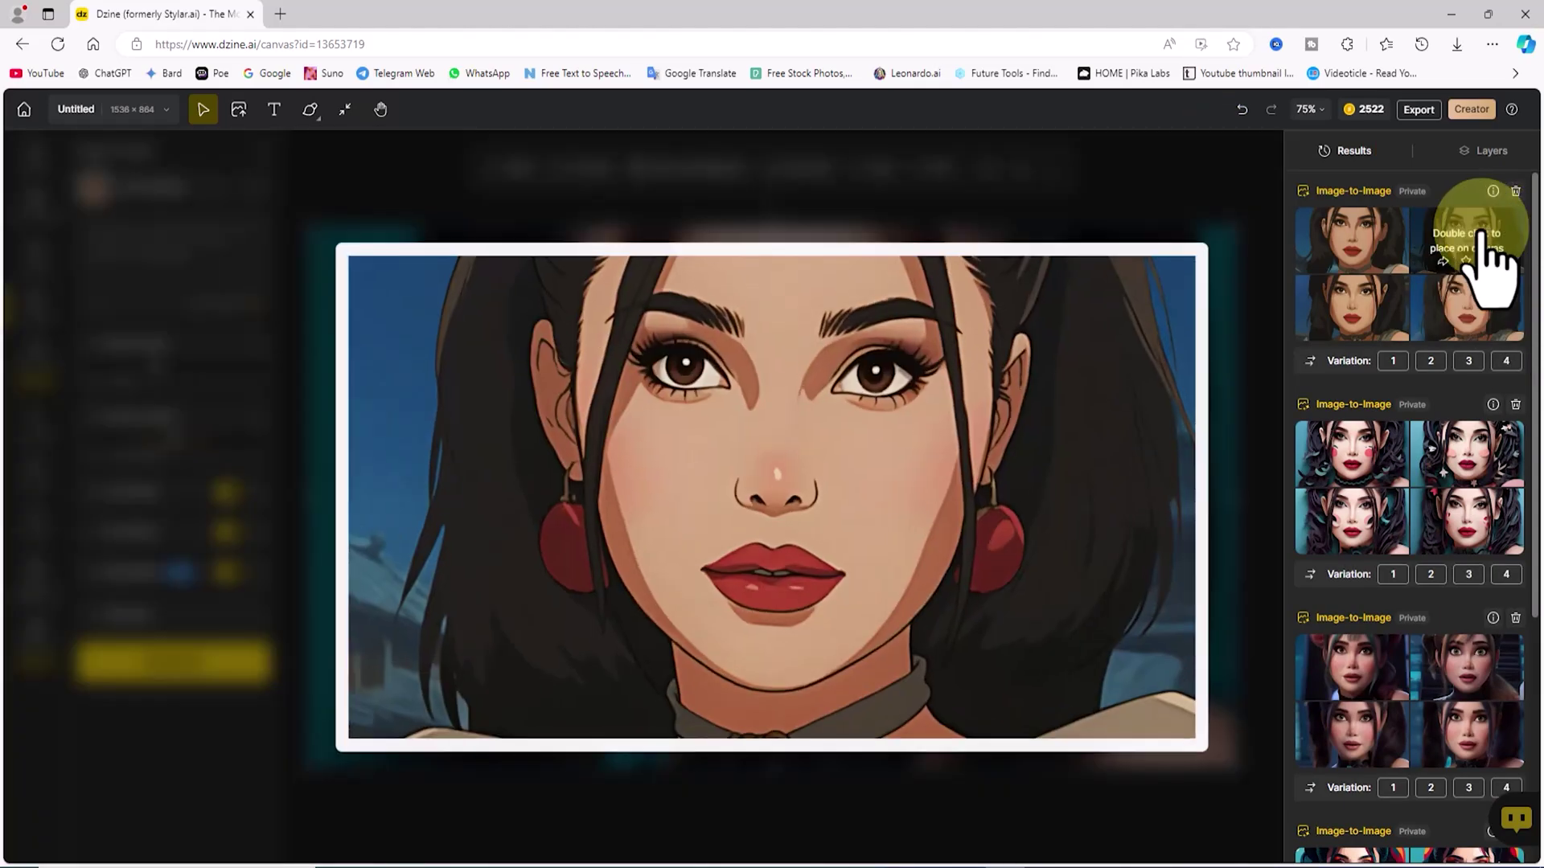